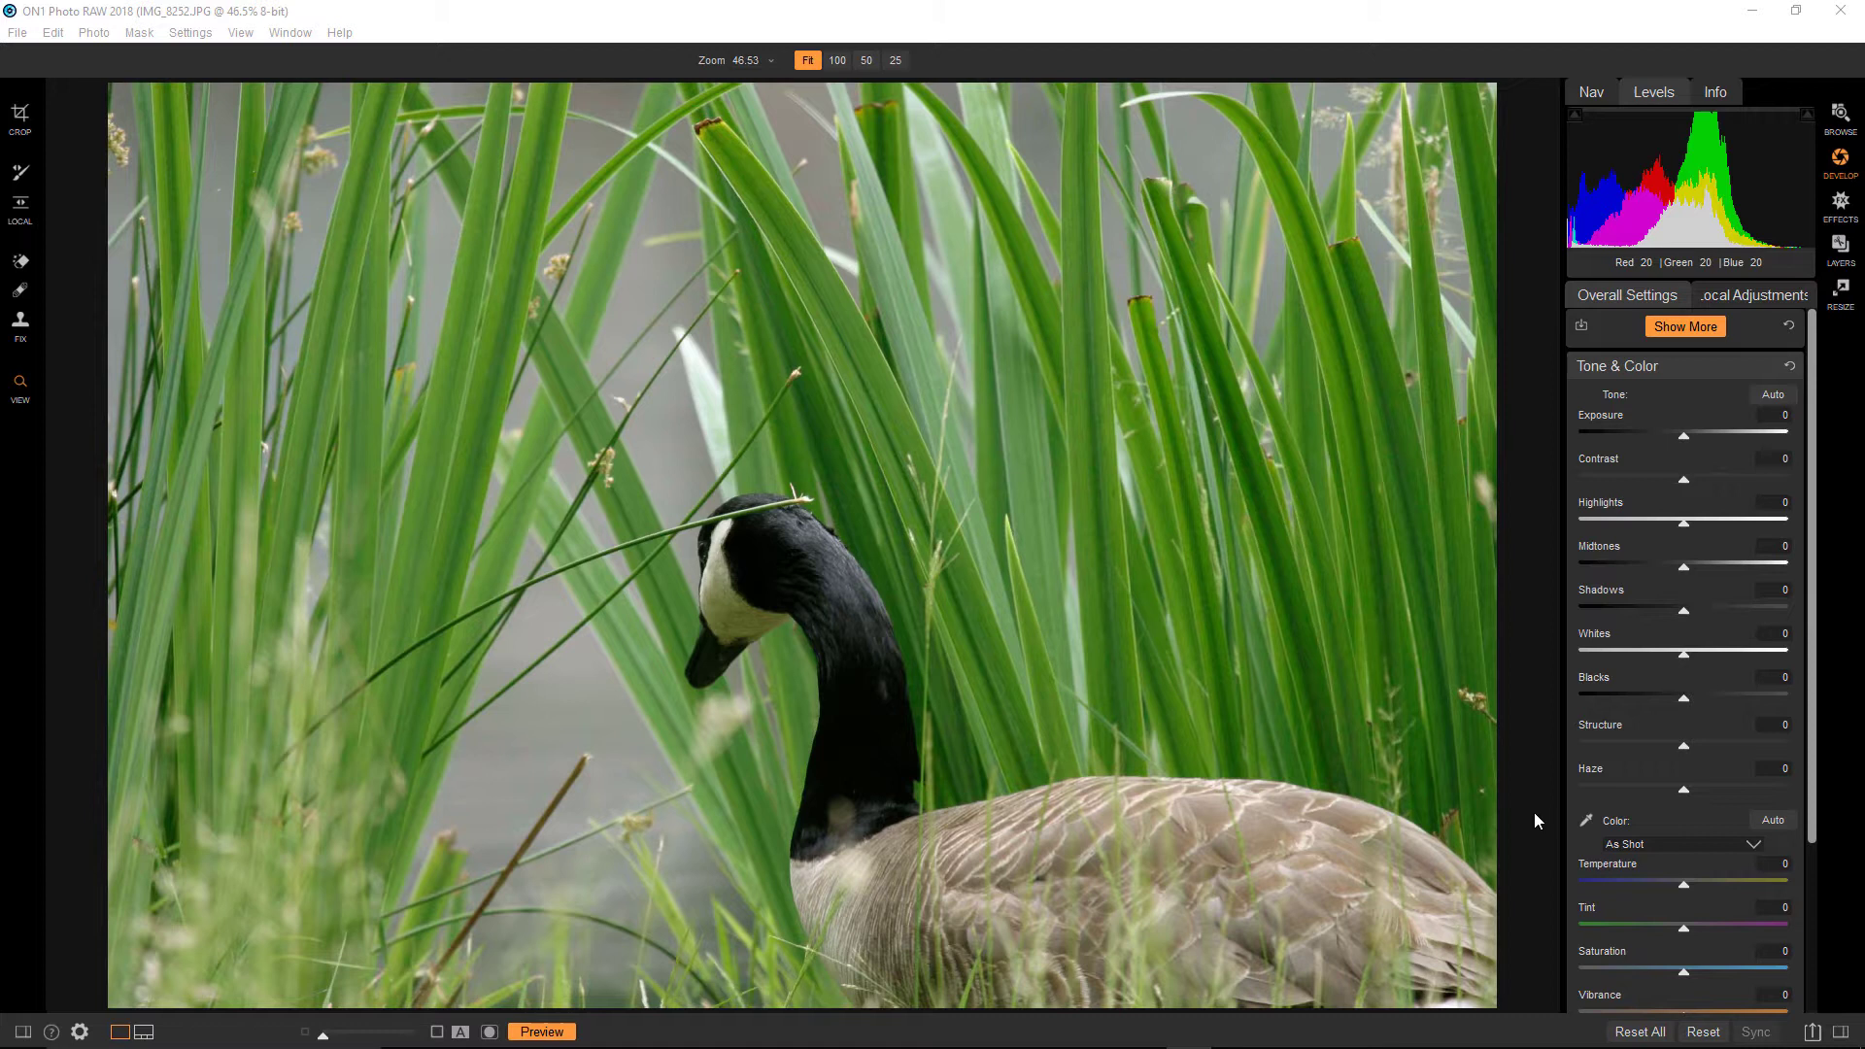
Add a Black & White filter to the goose photo in Effects
click(1841, 204)
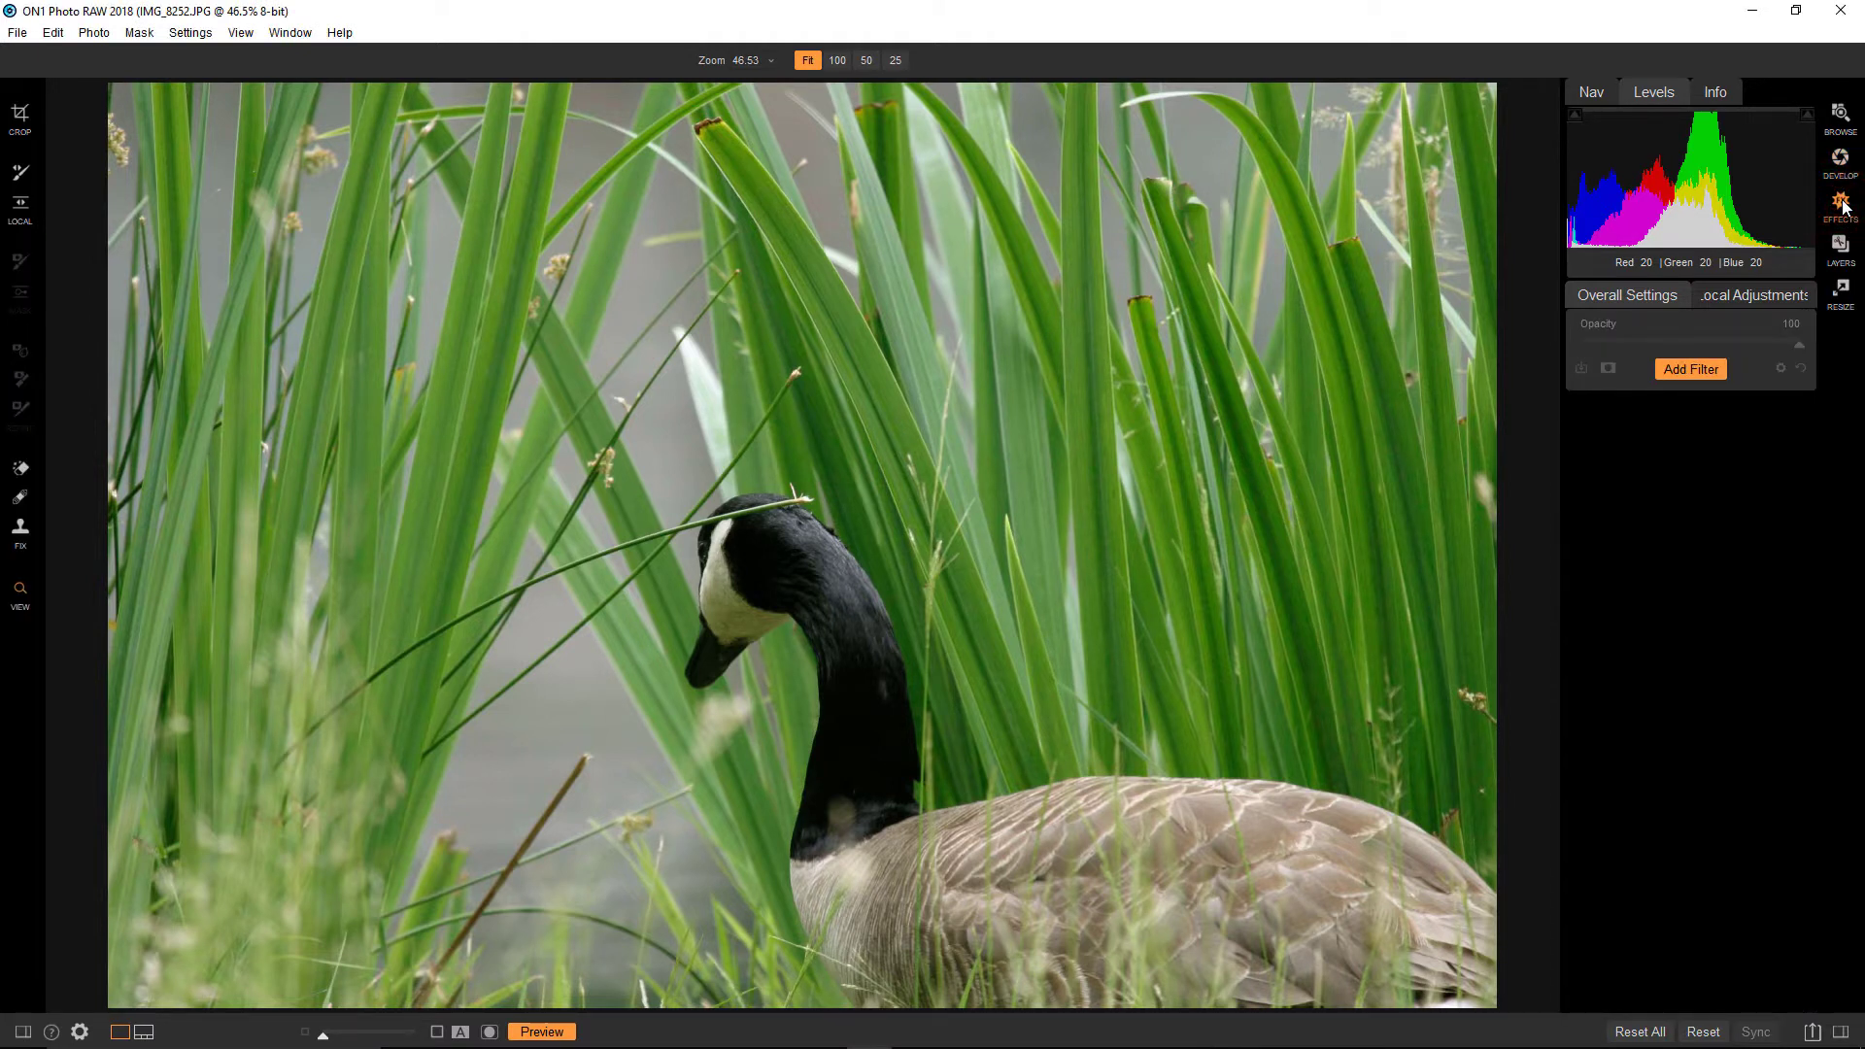
click(1699, 369)
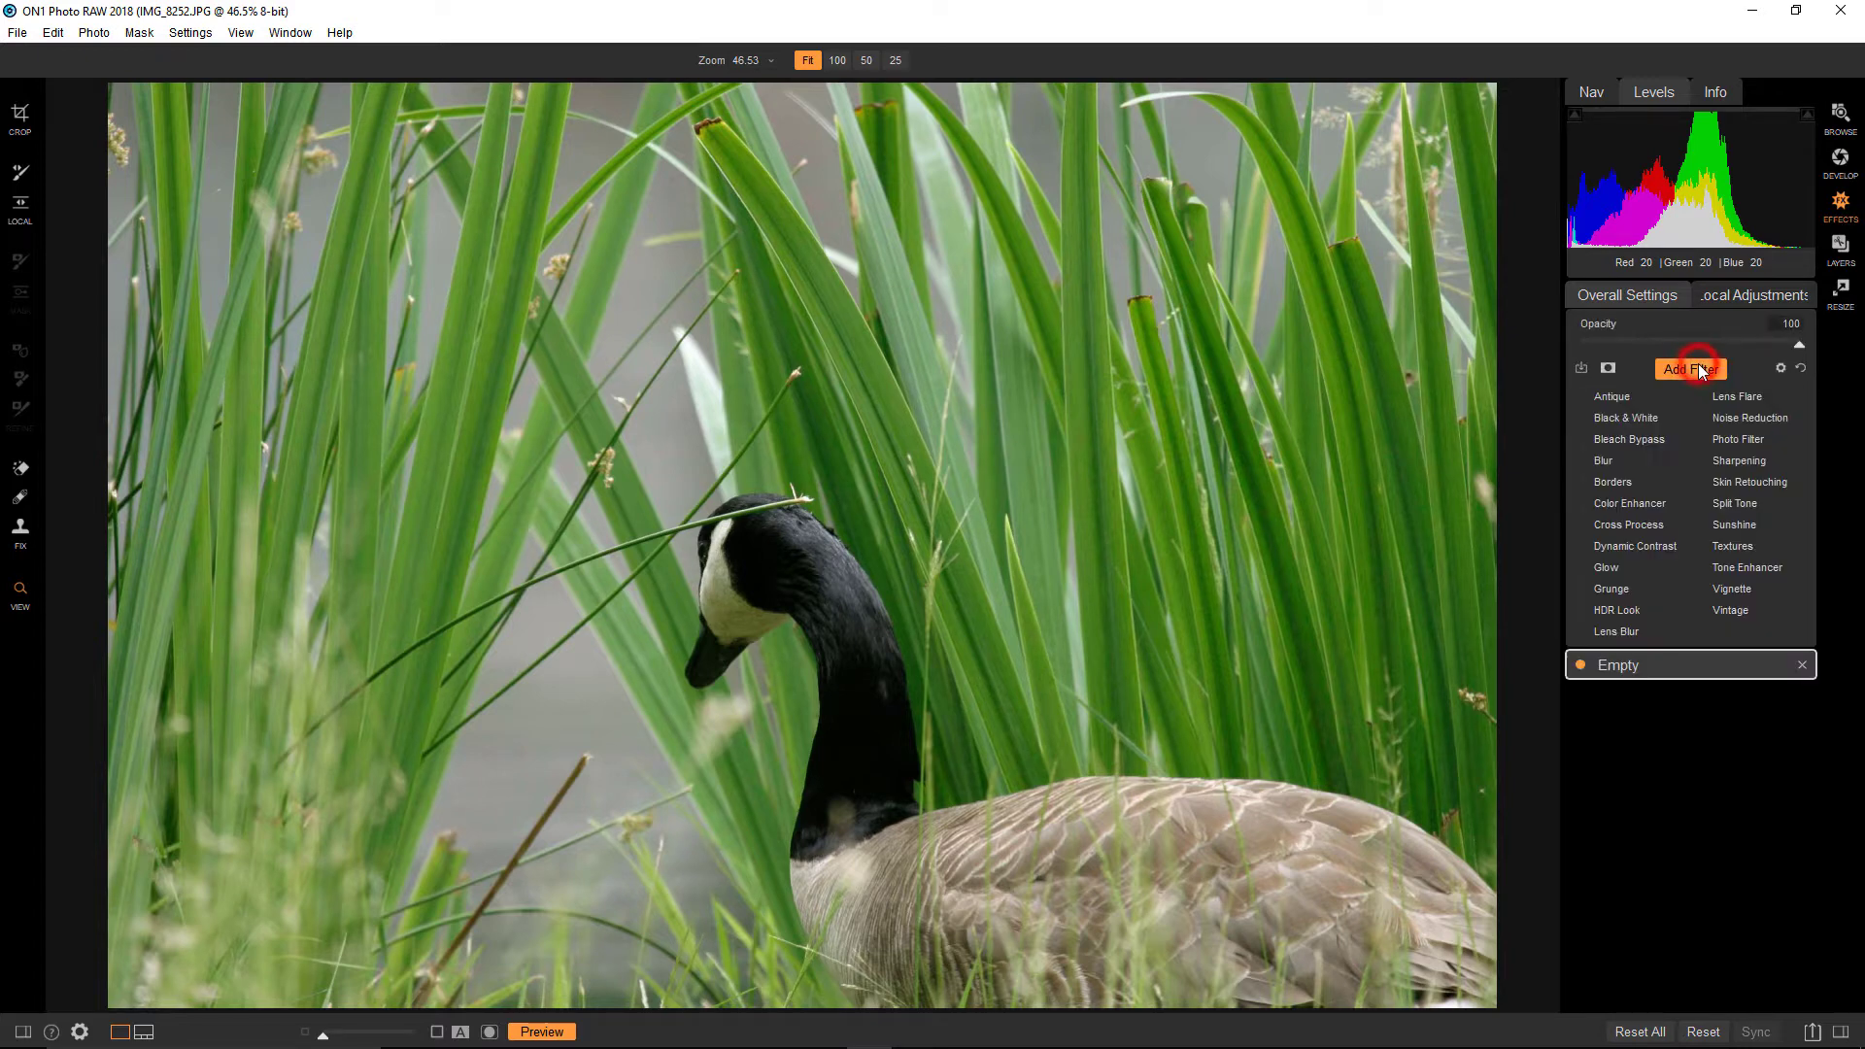
click(1634, 416)
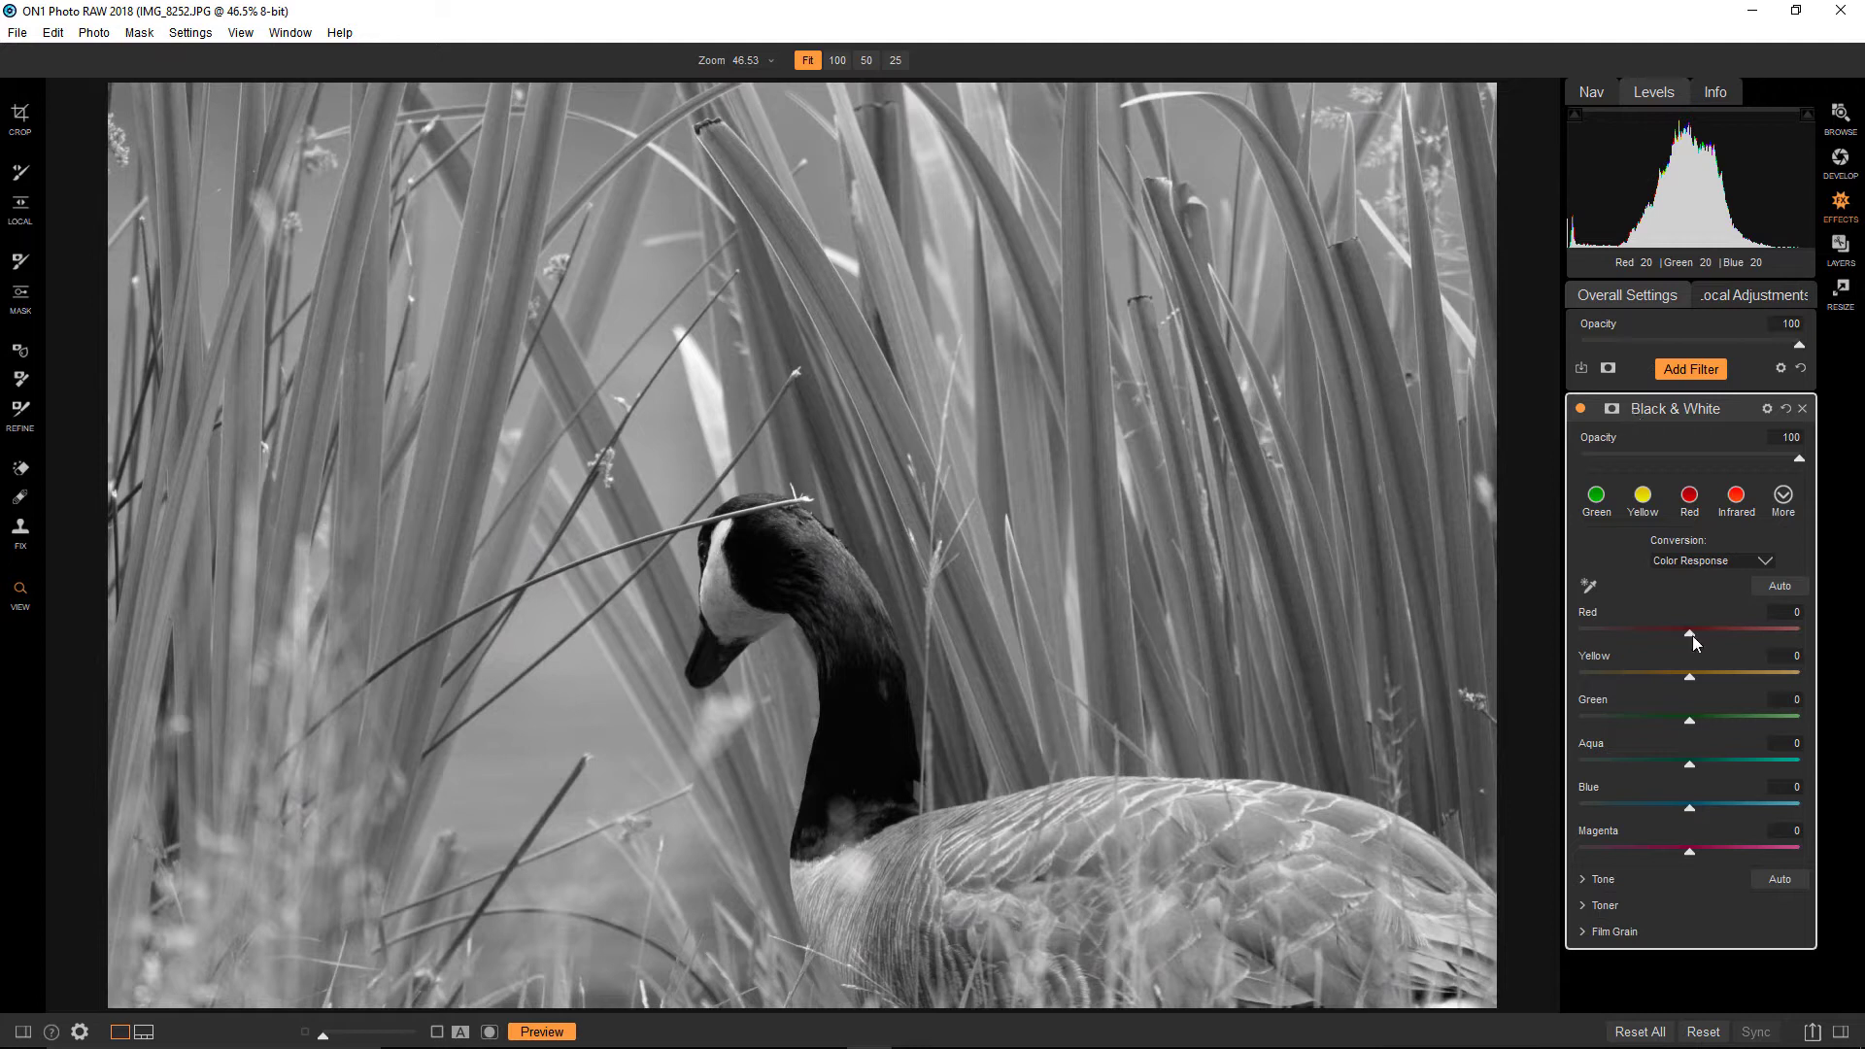
Adjust the Red slider, then raise Yellow to 40 and Green to 20
mouse_move(1734, 641)
mouse_down()
mouse_move(1751, 636)
mouse_move(1640, 636)
mouse_move(1751, 629)
mouse_move(1718, 629)
mouse_up()
drag(1687, 678, 1764, 678)
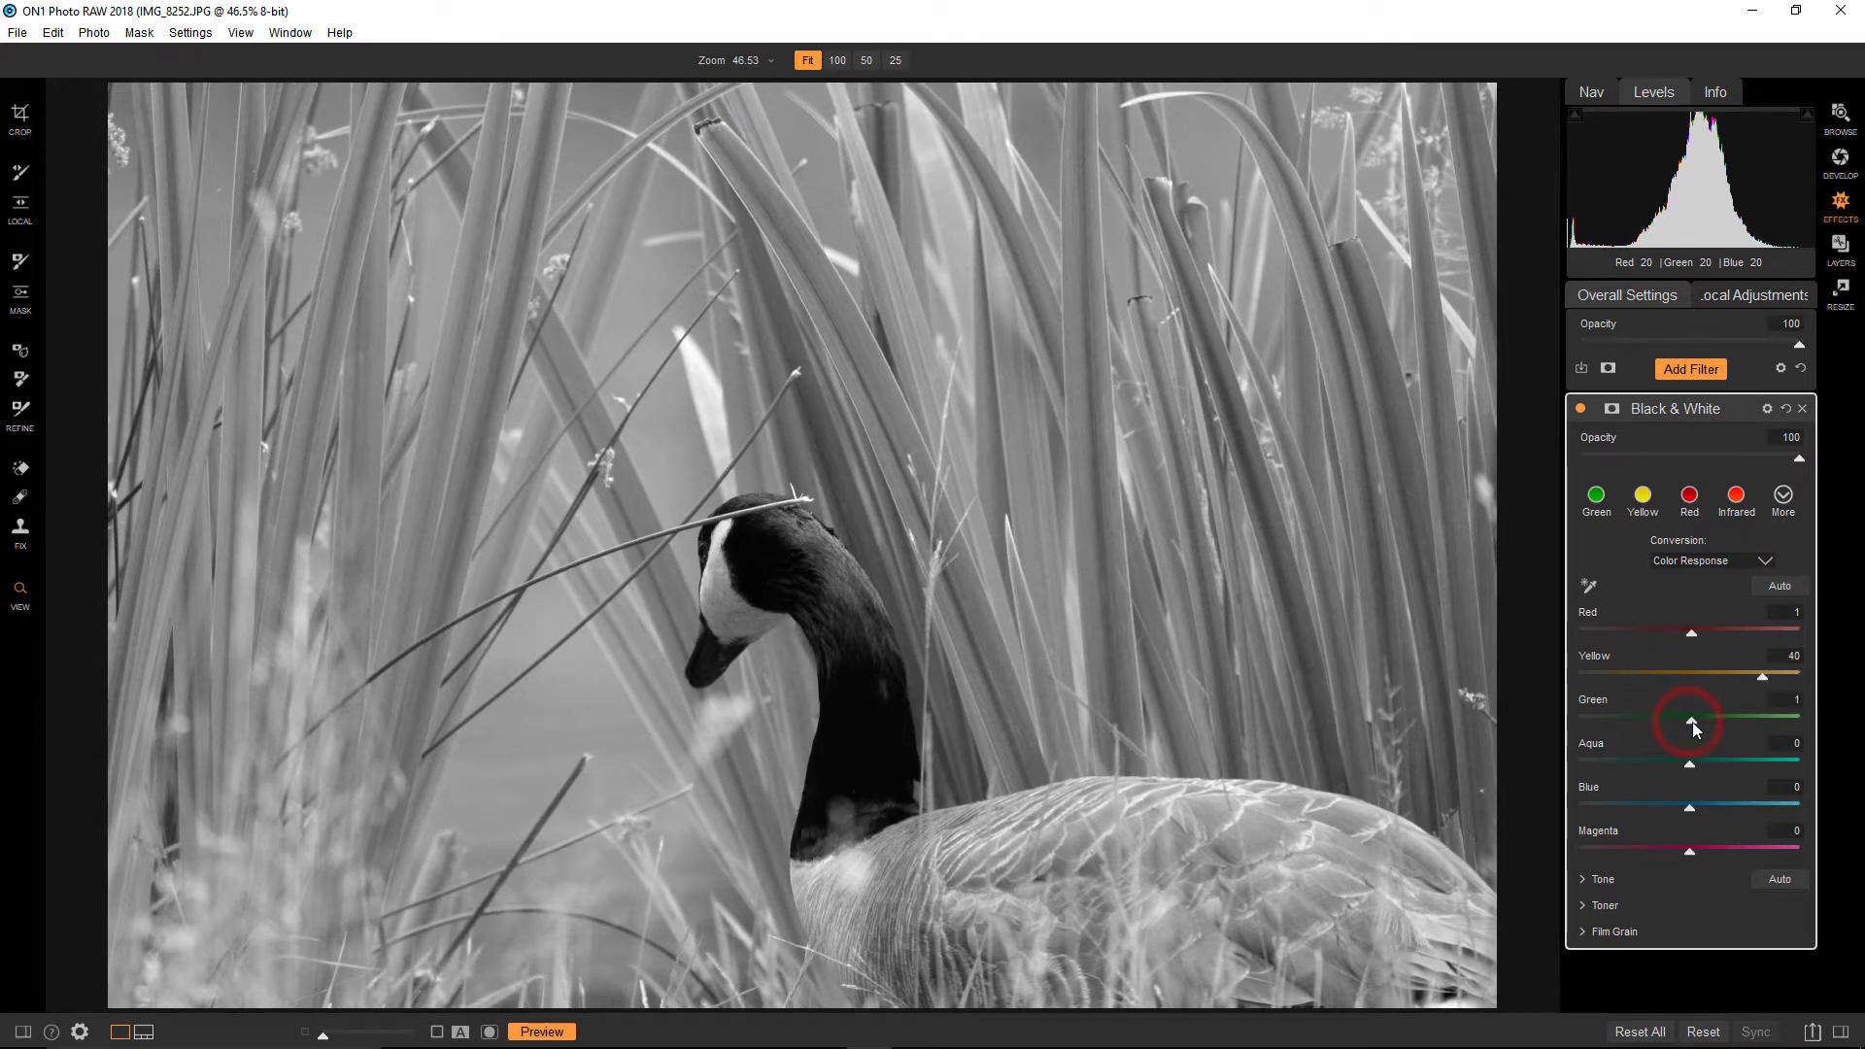
drag(1692, 724, 1751, 721)
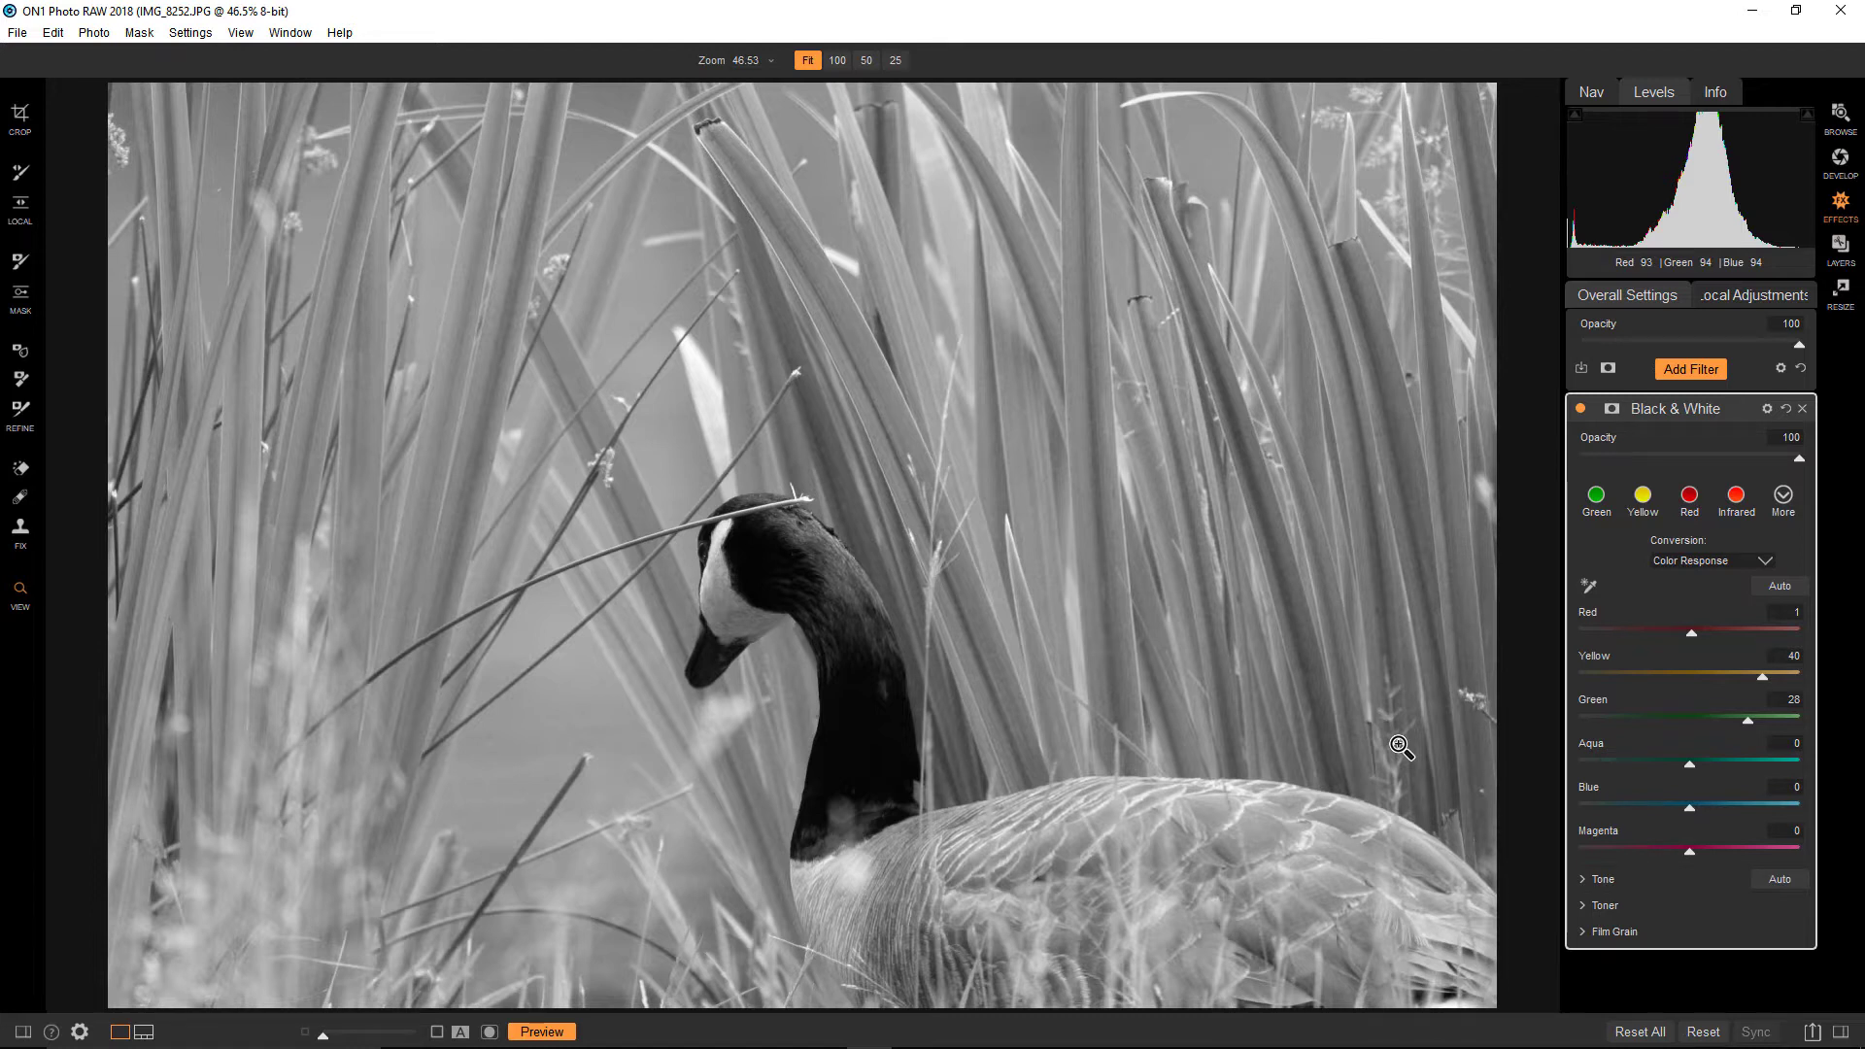
Disable Black & White, then in Develop swing Temperature cool and finally warm to 400
click(1580, 408)
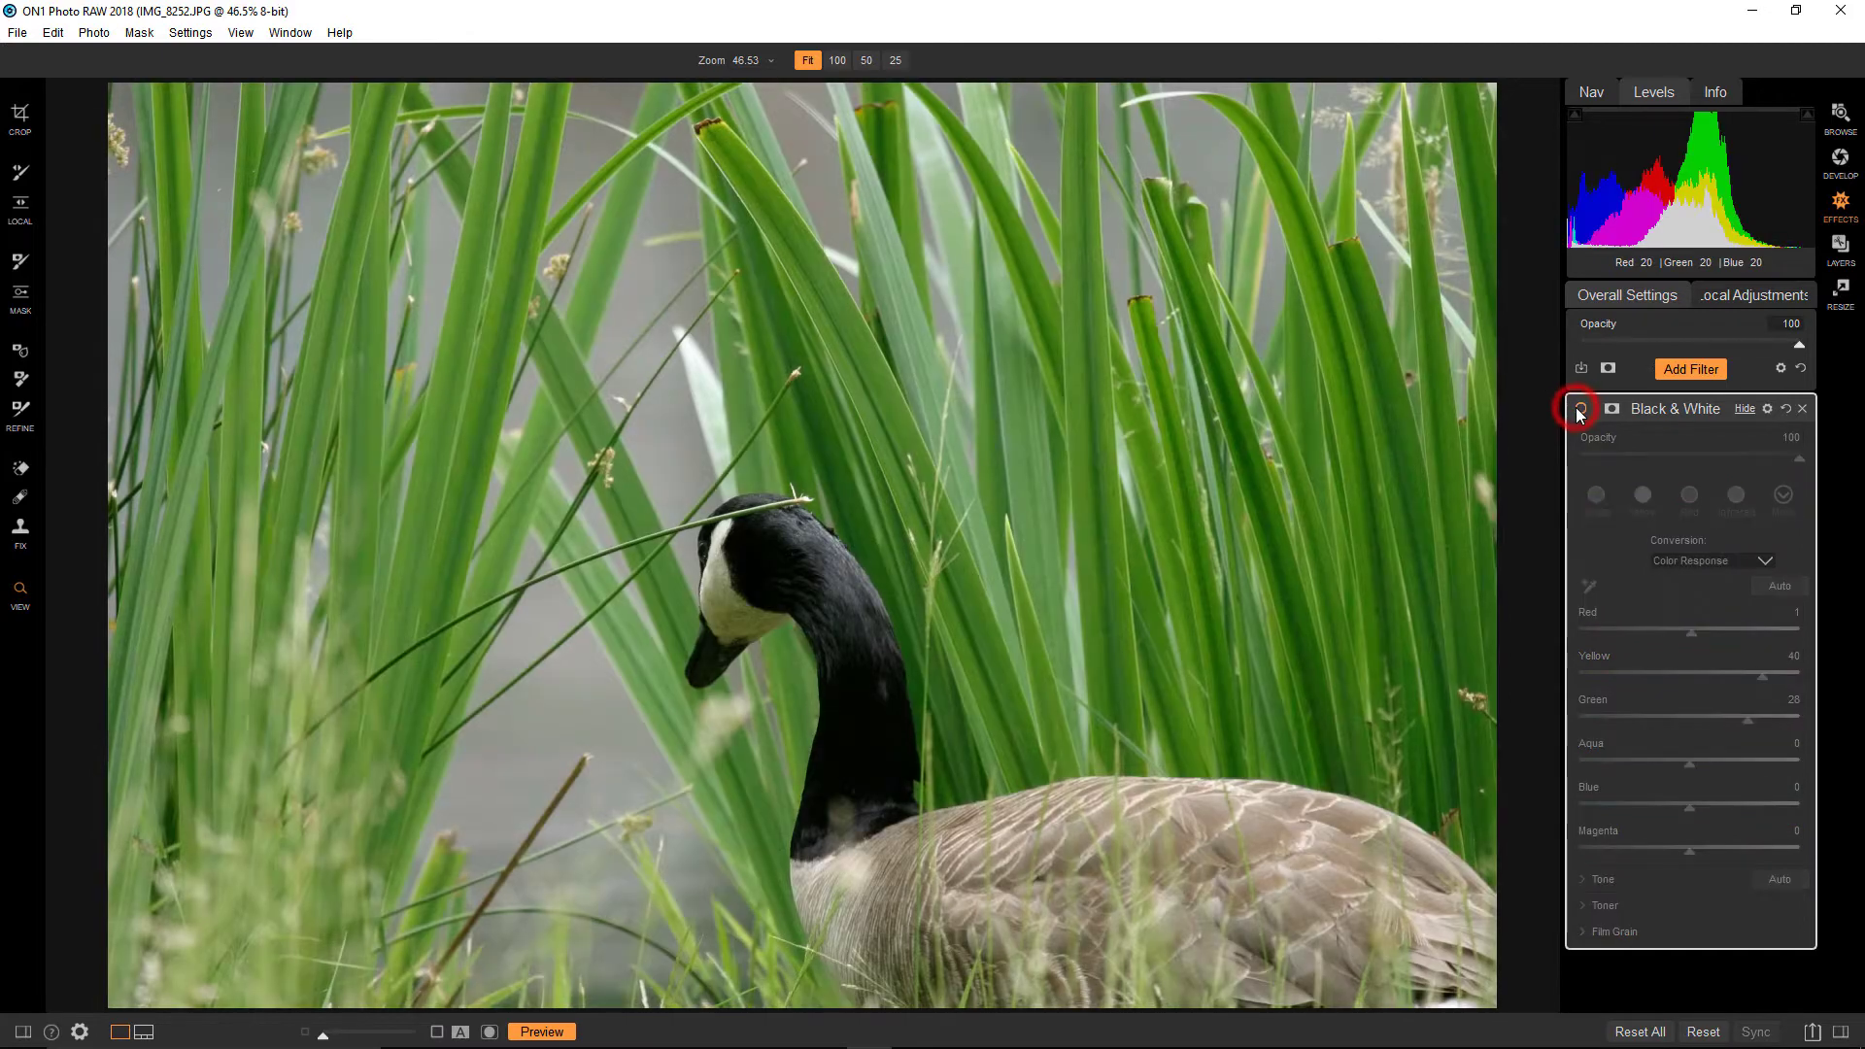
click(1841, 160)
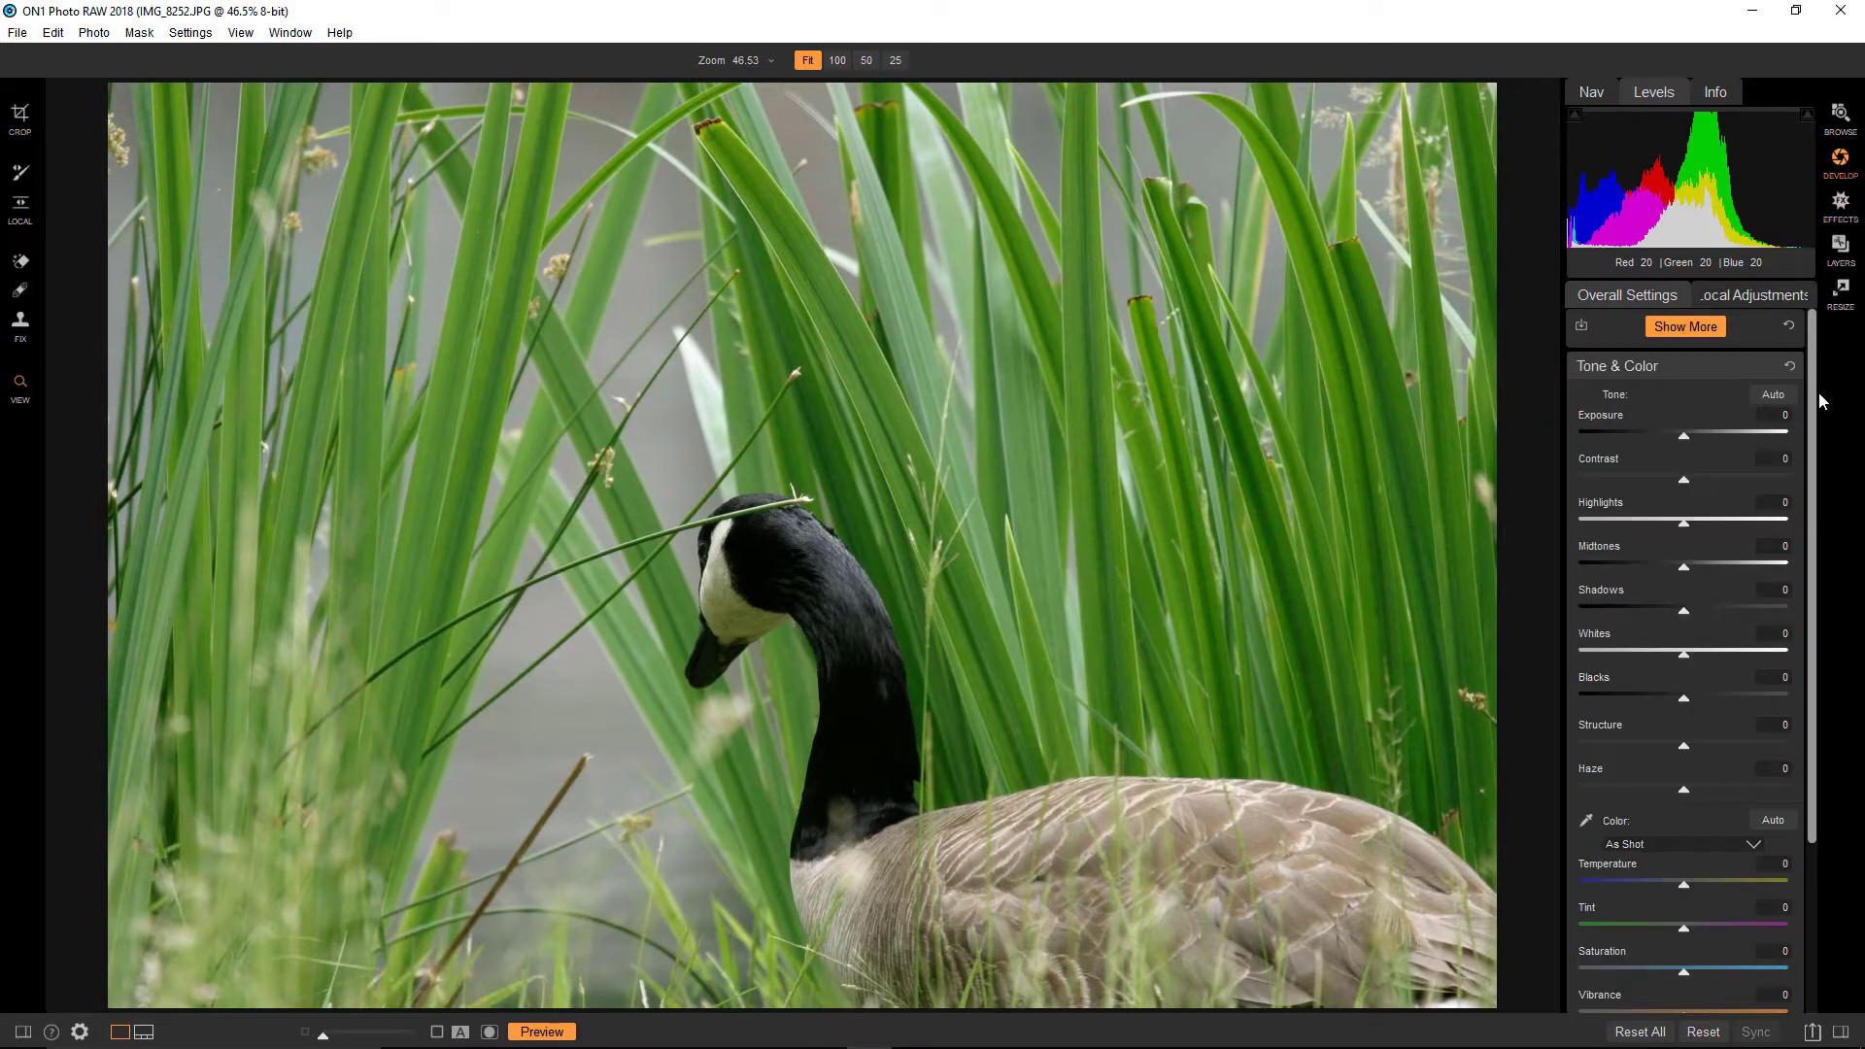
drag(1812, 399, 1820, 559)
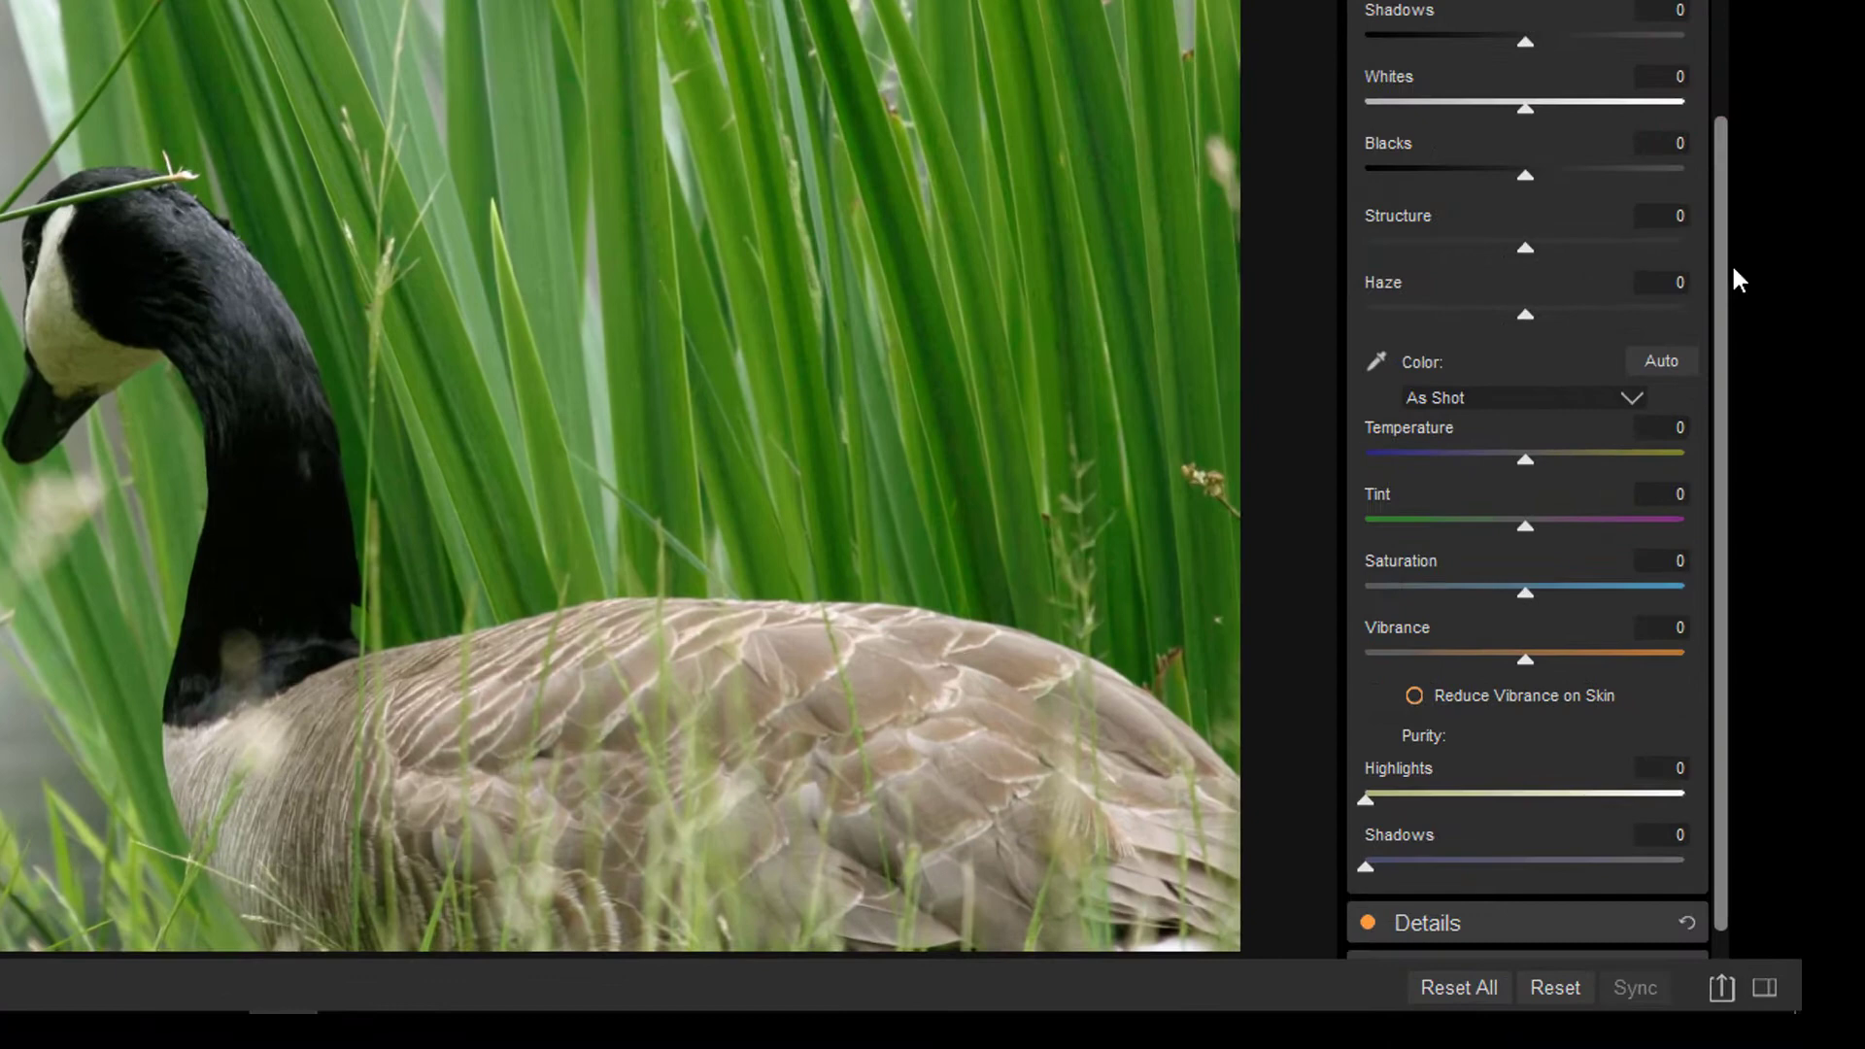
drag(1734, 269, 1736, 288)
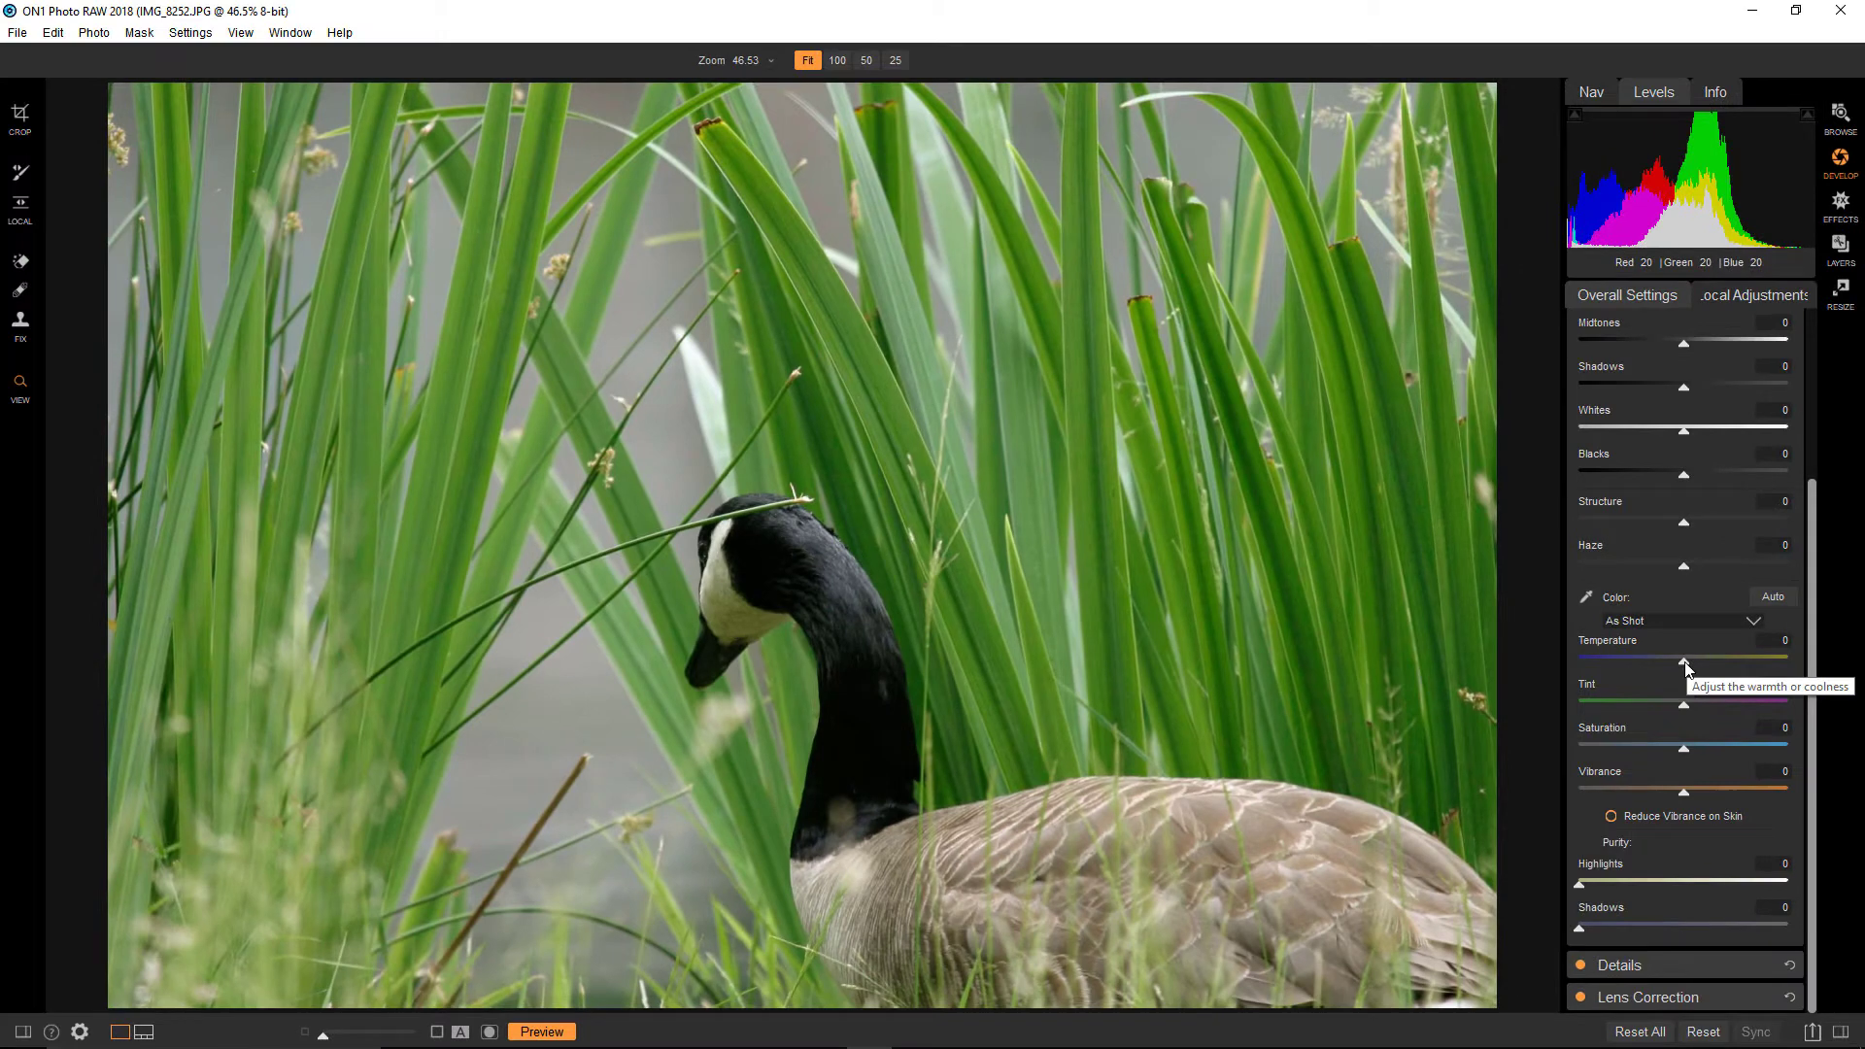
drag(1686, 663, 1594, 659)
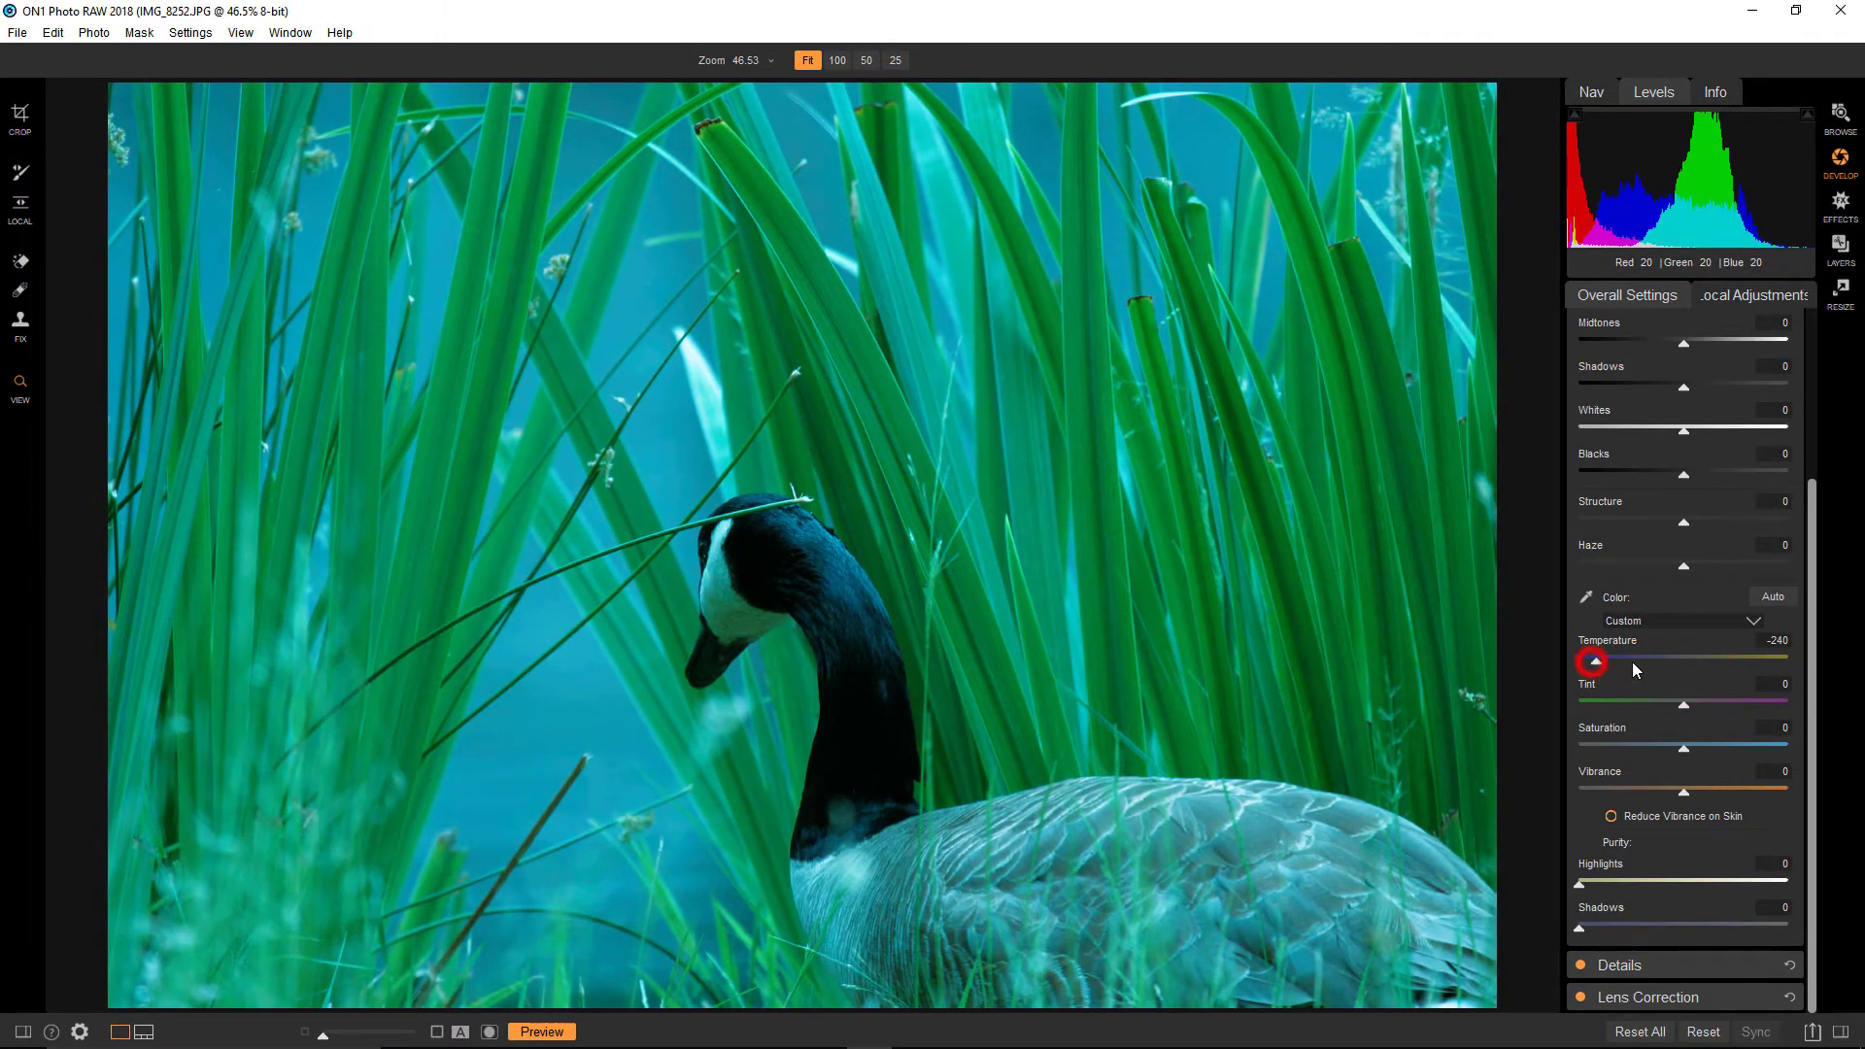
drag(1632, 668, 1789, 669)
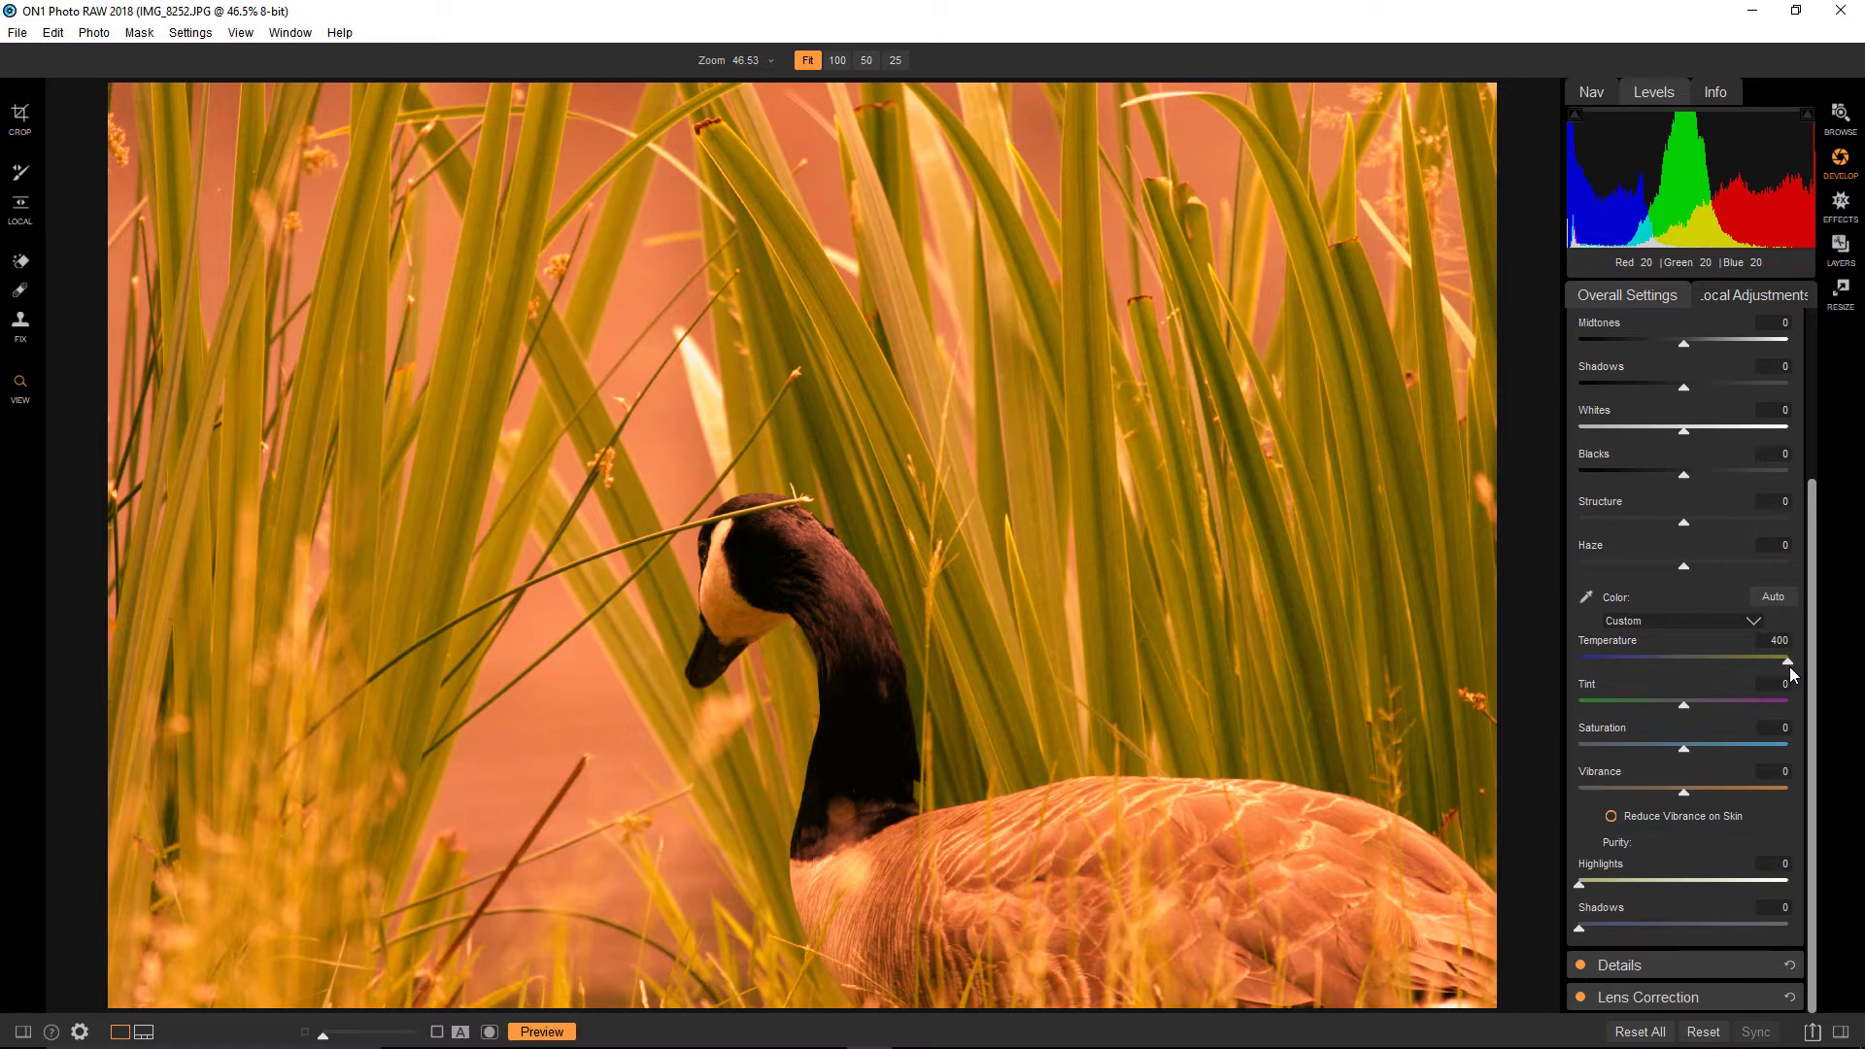
Re-enable the Black & White filter and retune it to Red 15, Yellow 19, Green 42
click(1845, 210)
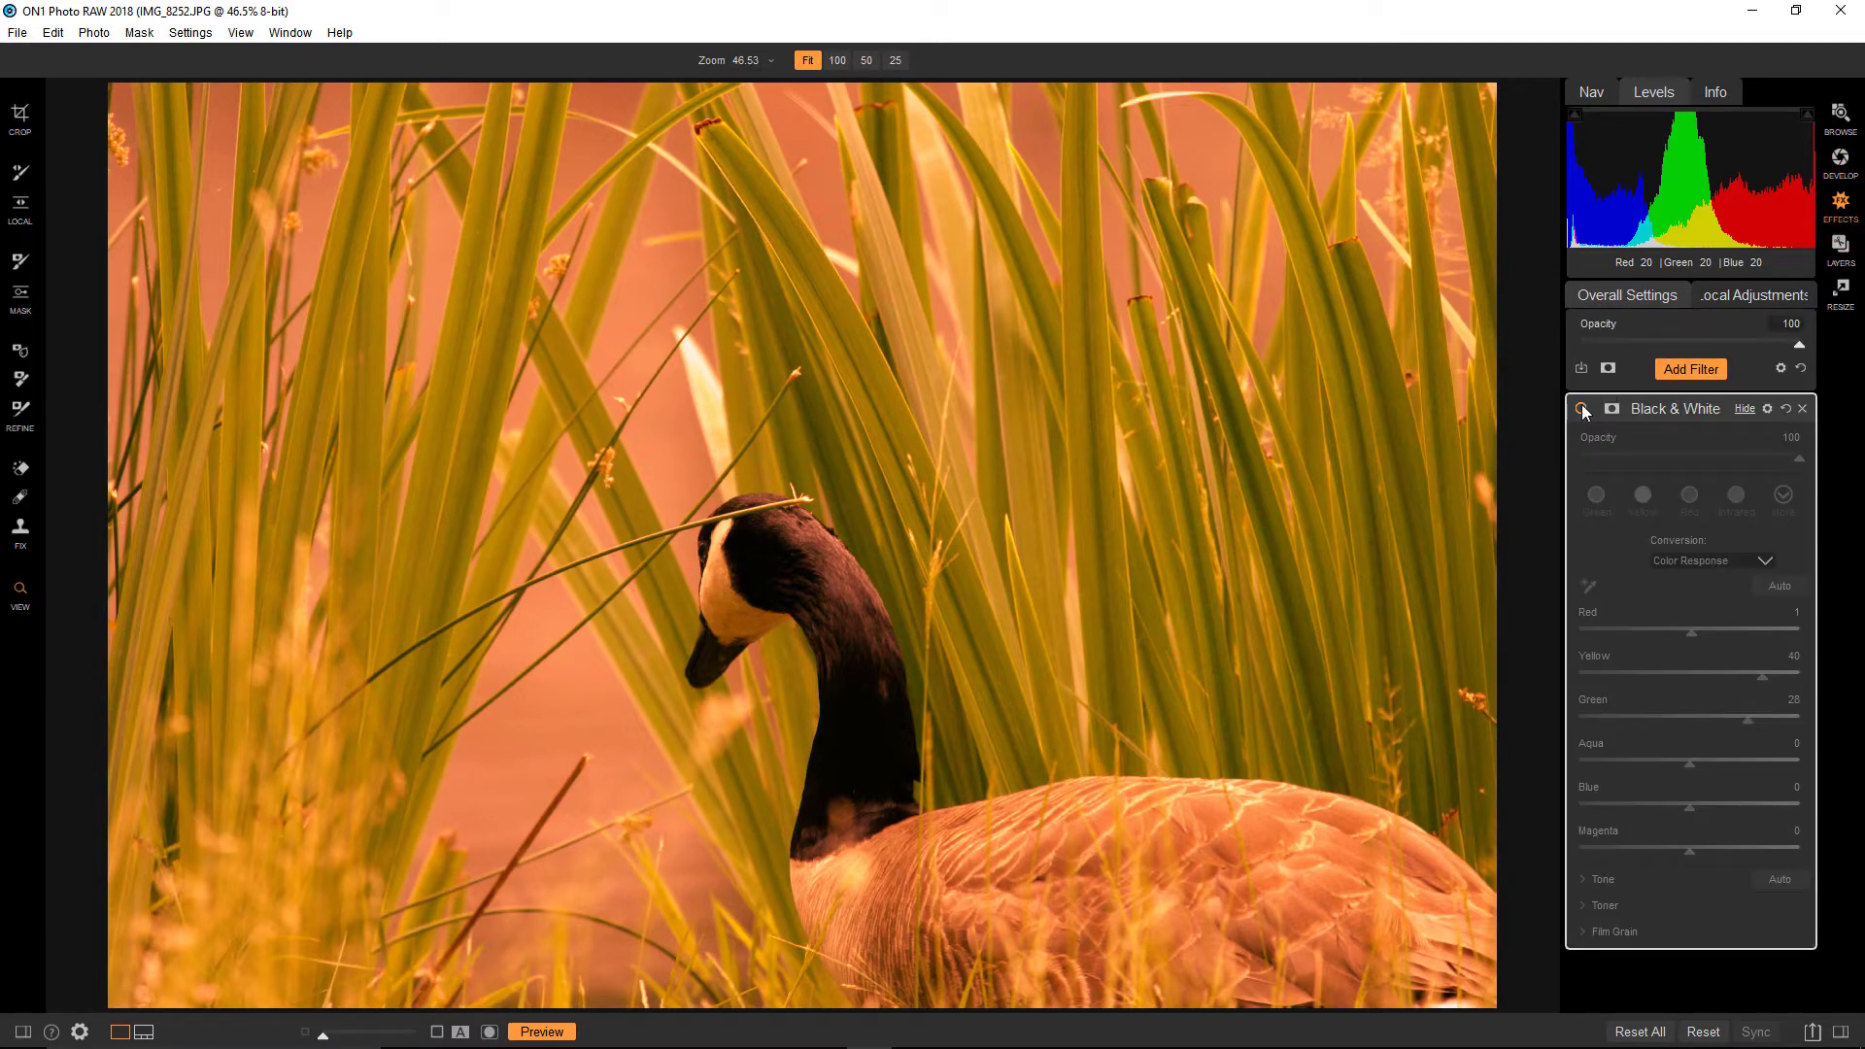
click(1581, 409)
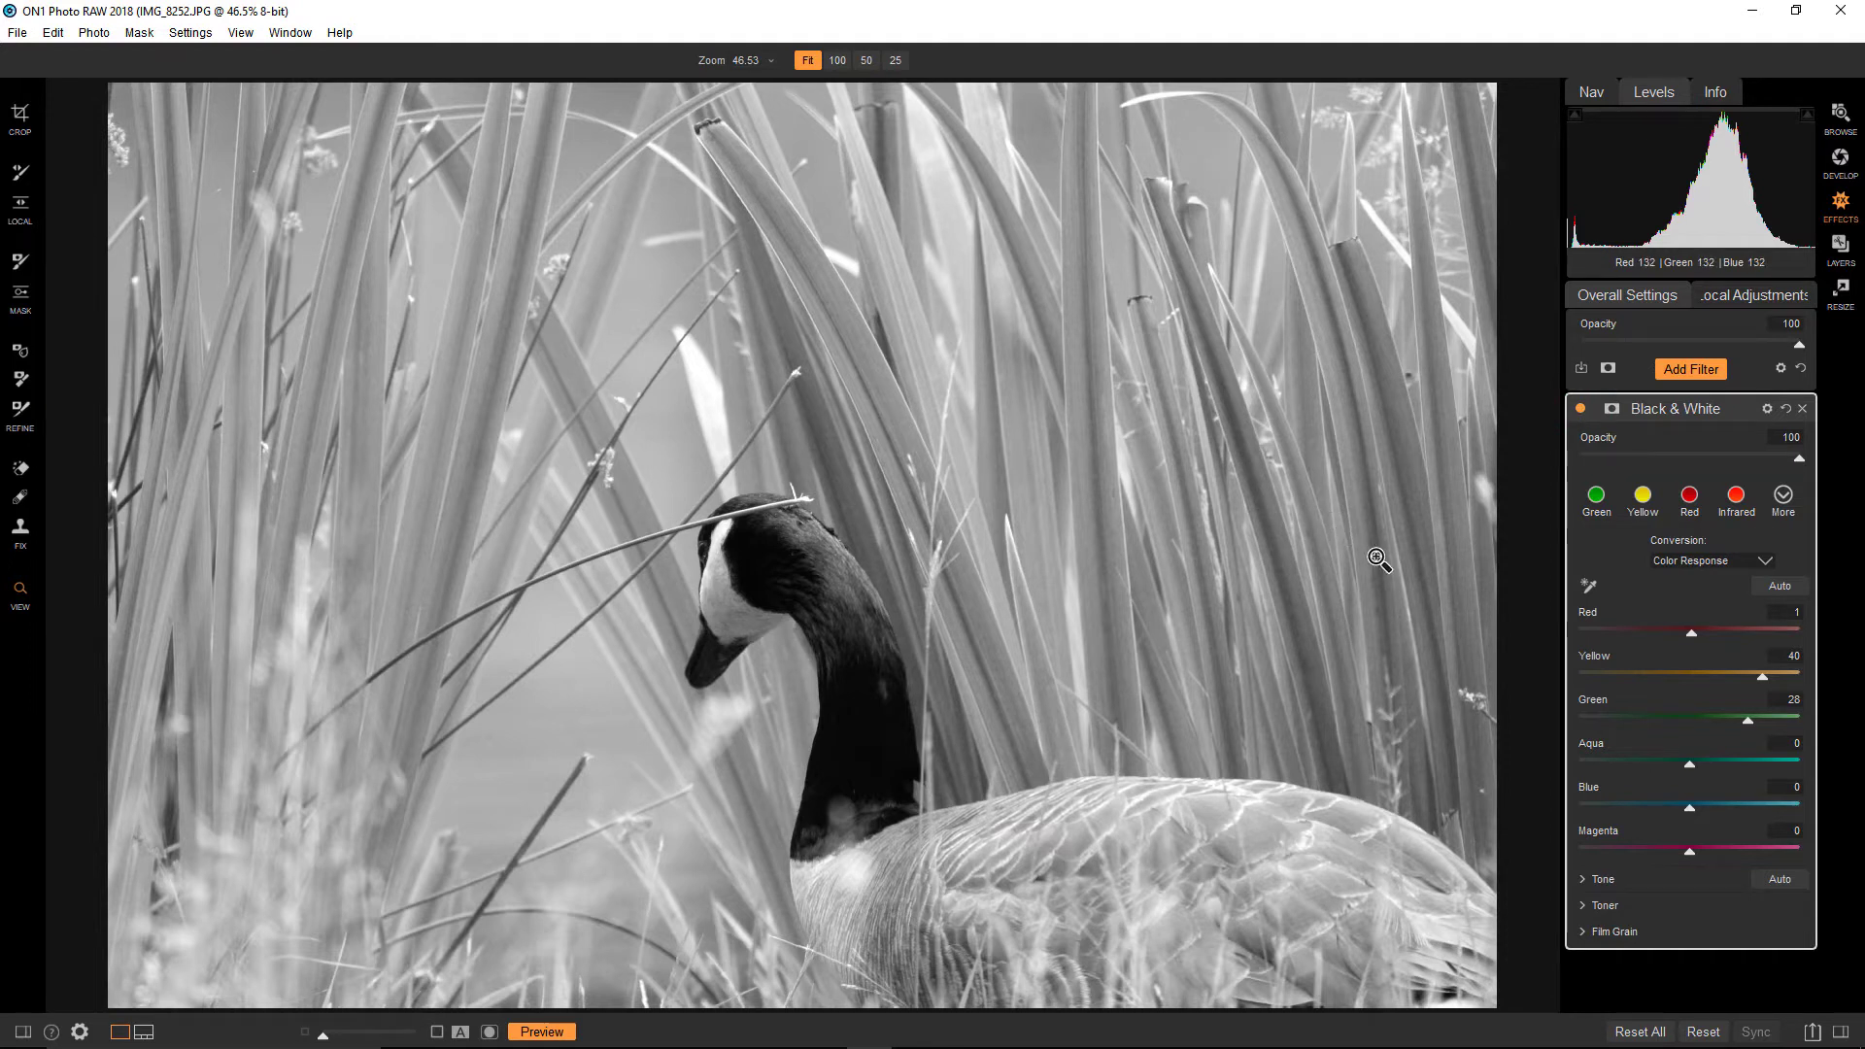
drag(1691, 633, 1737, 682)
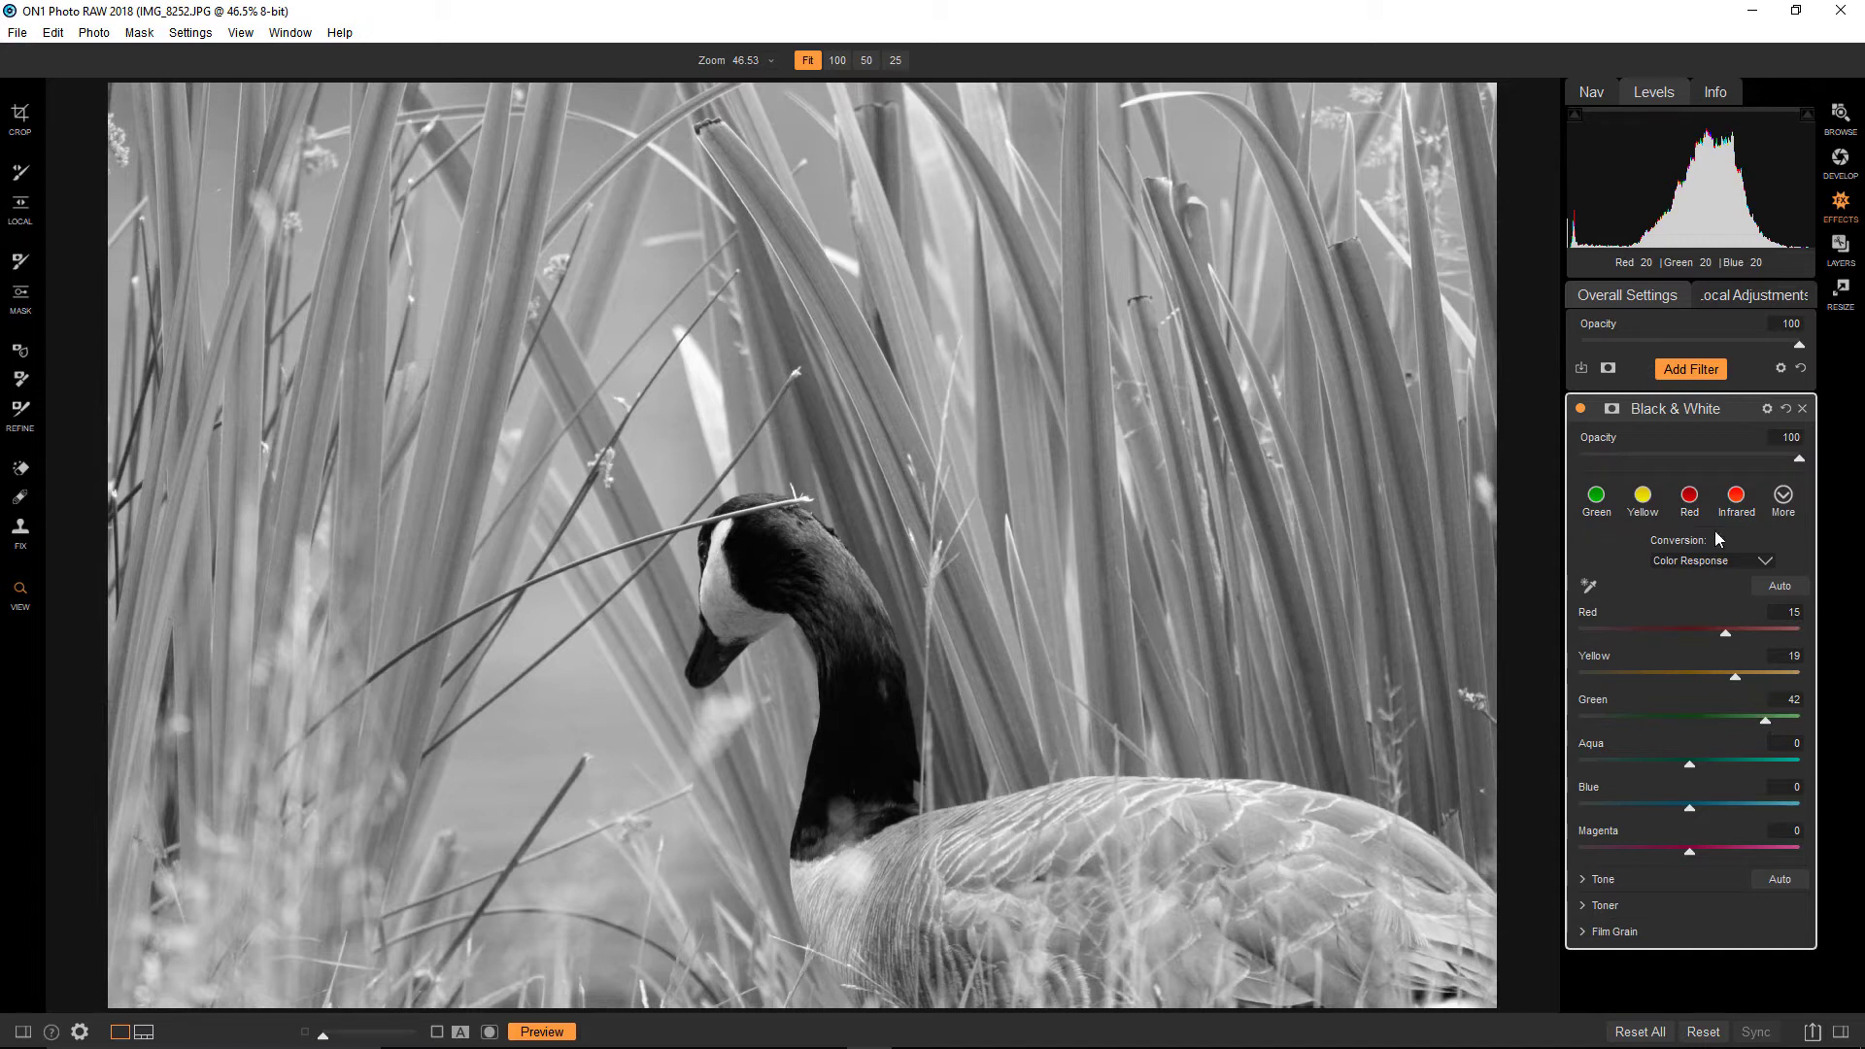
Add a Dynamic Contrast filter with a Lumen luminosity mask, and view the mask
click(1693, 374)
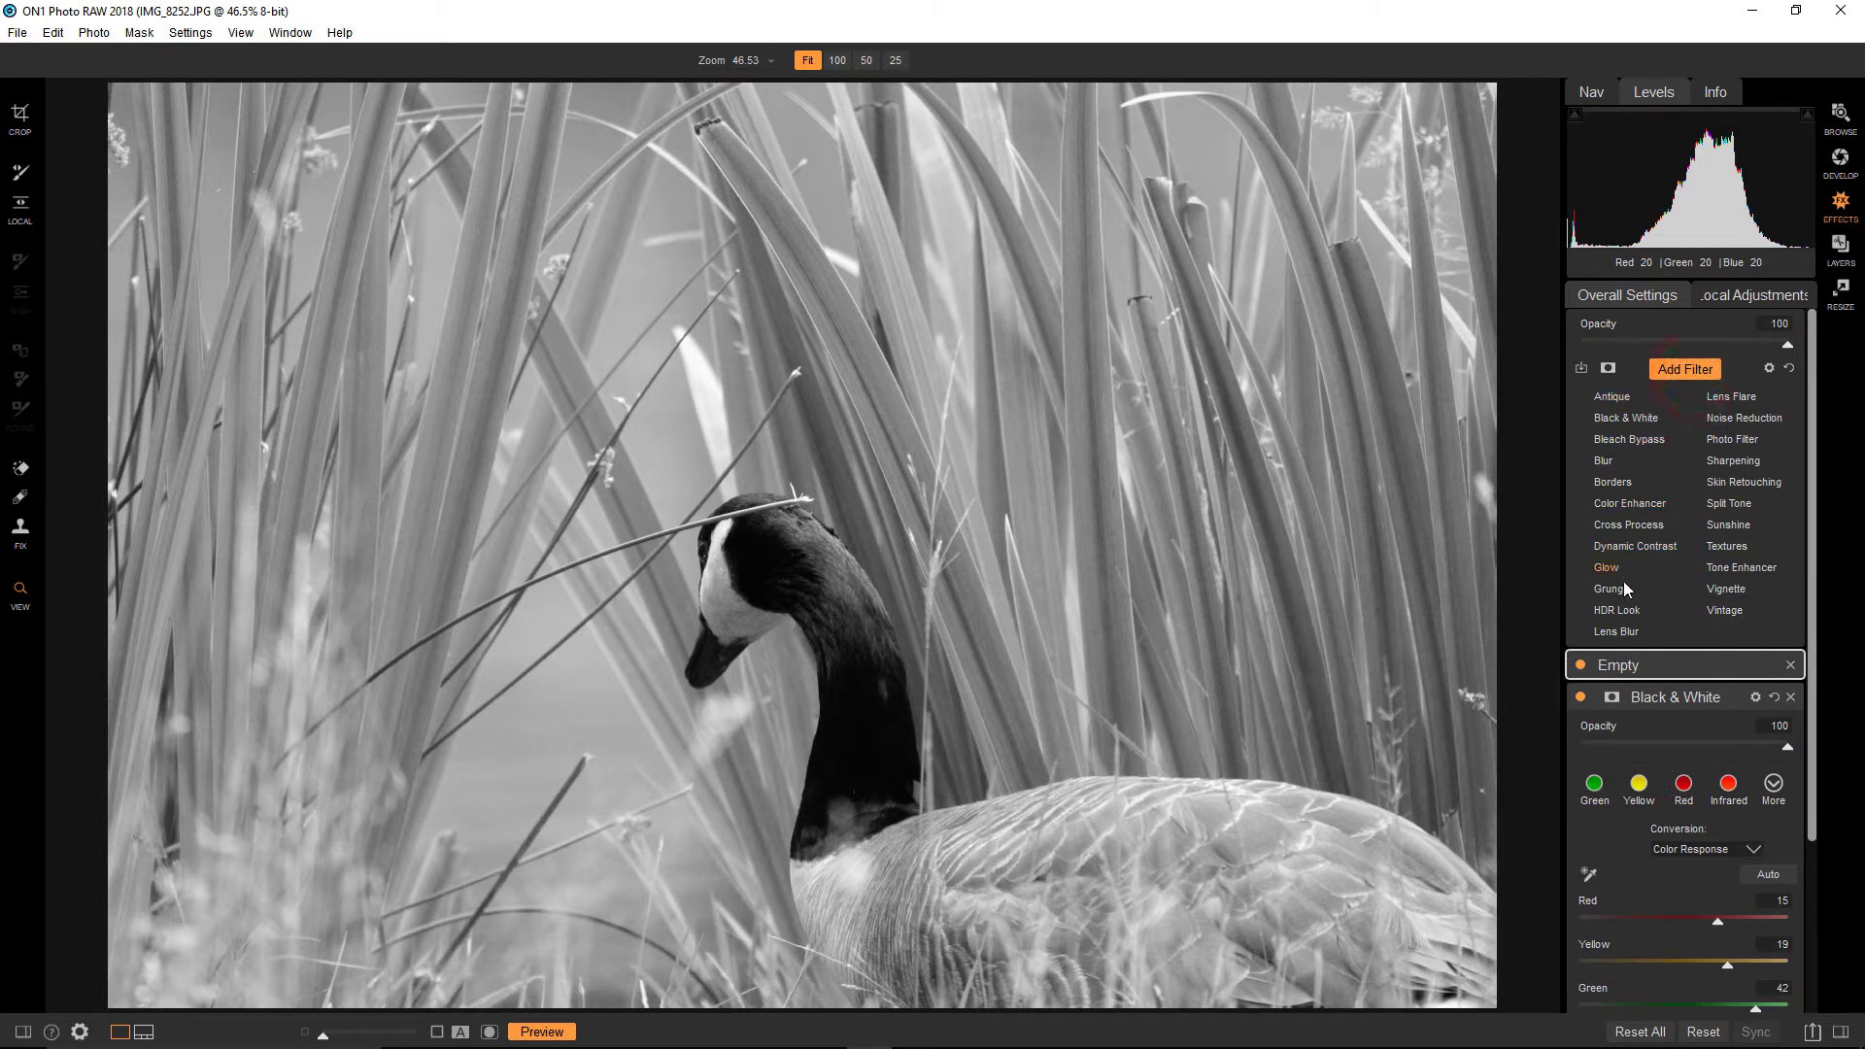
click(1635, 550)
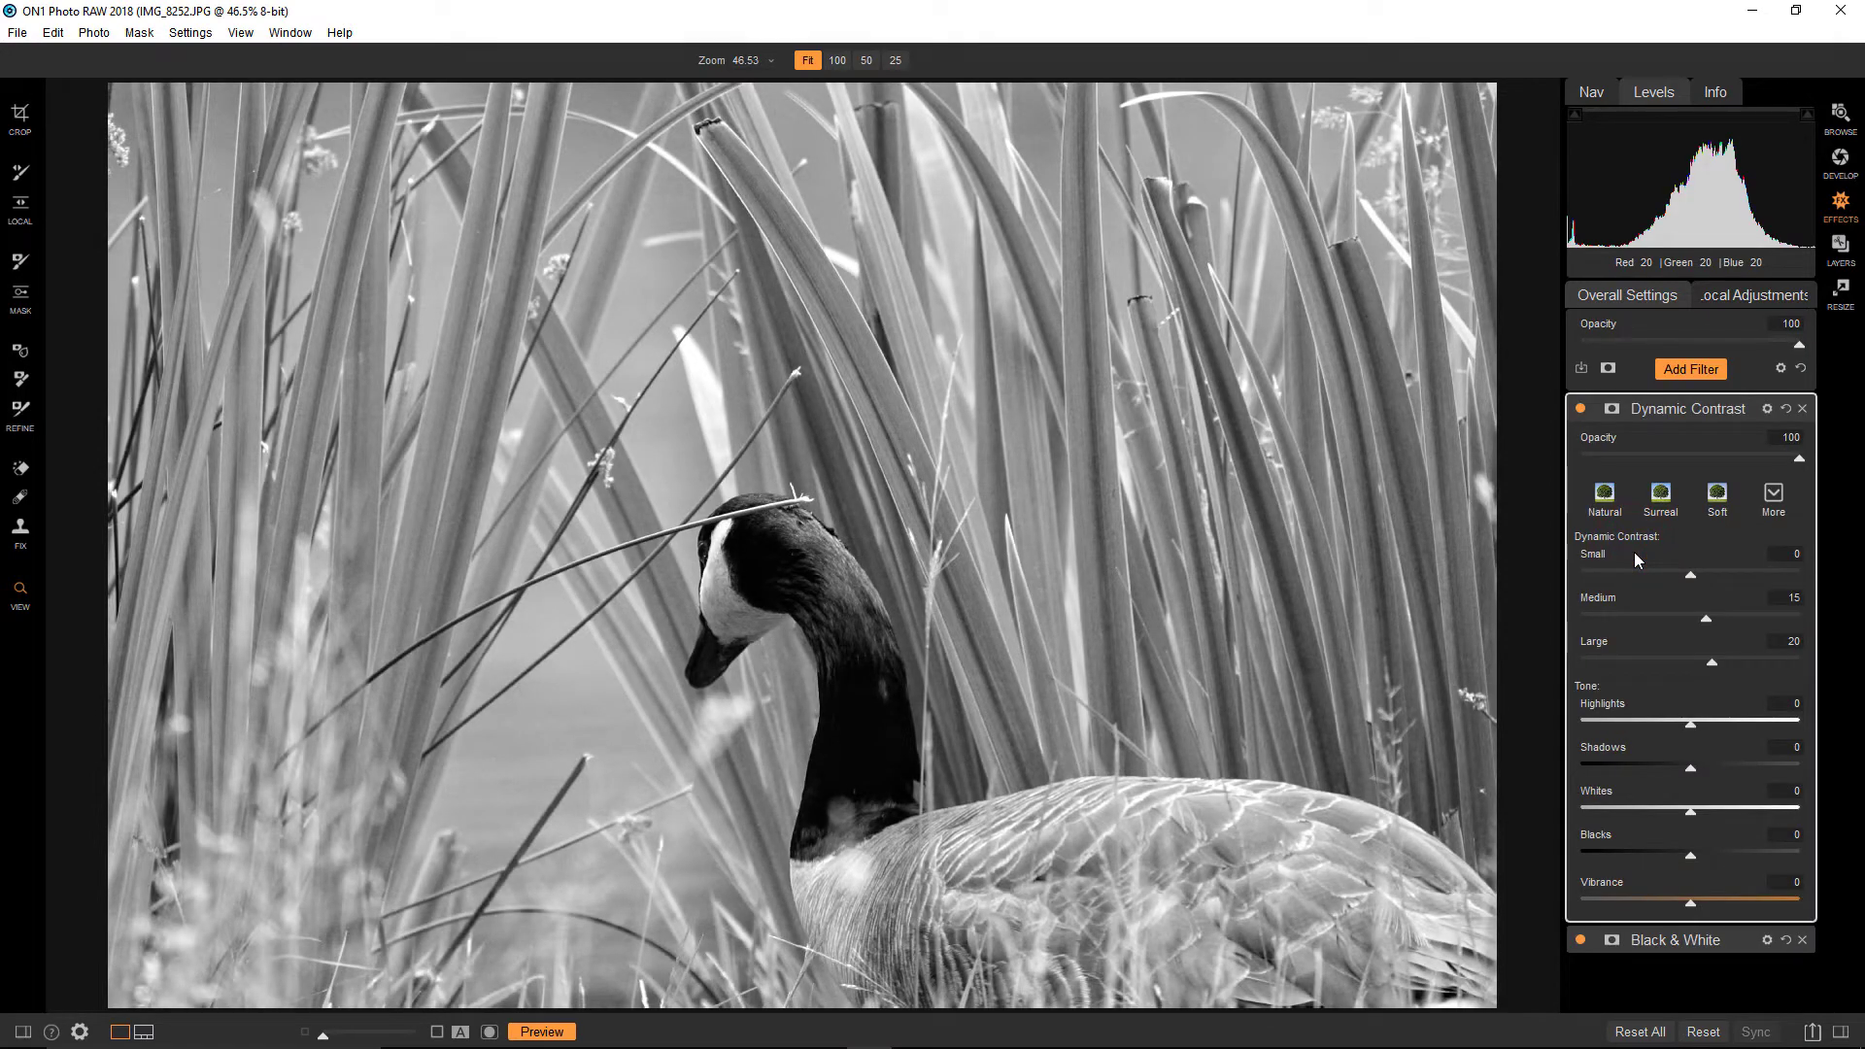
click(1612, 410)
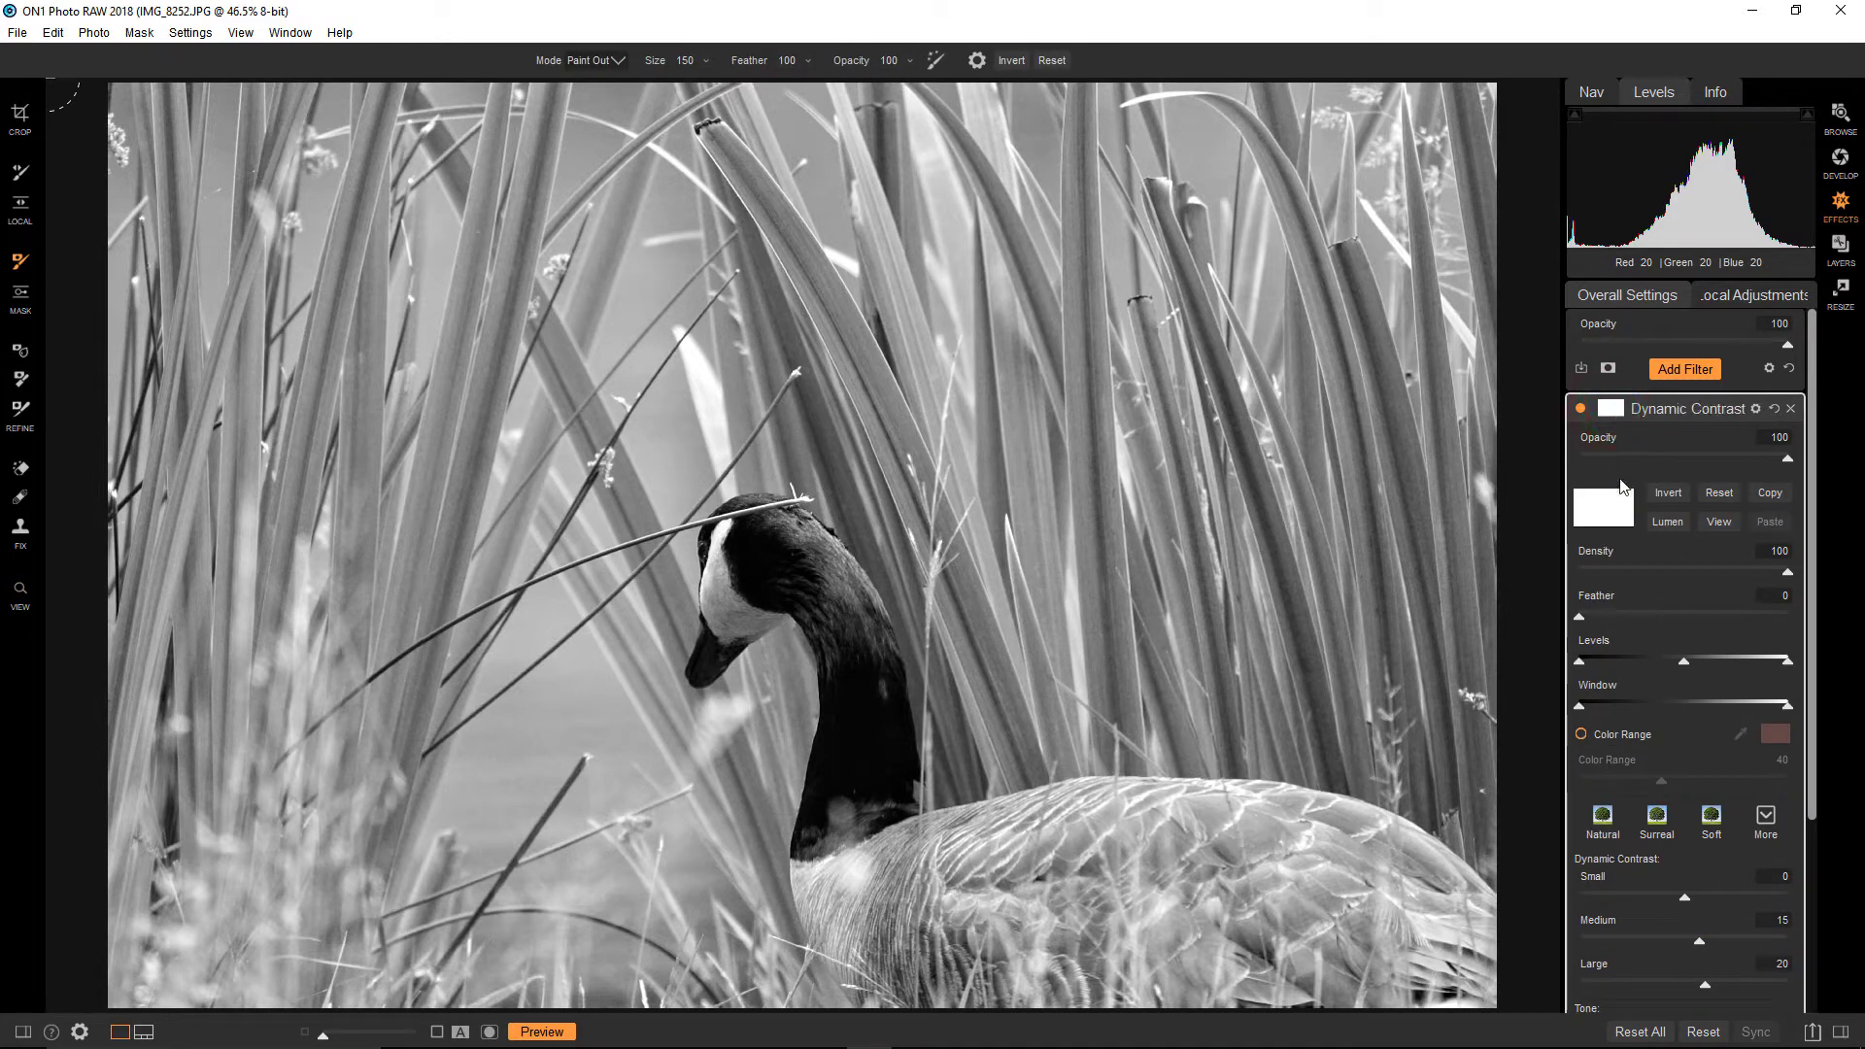
click(1666, 522)
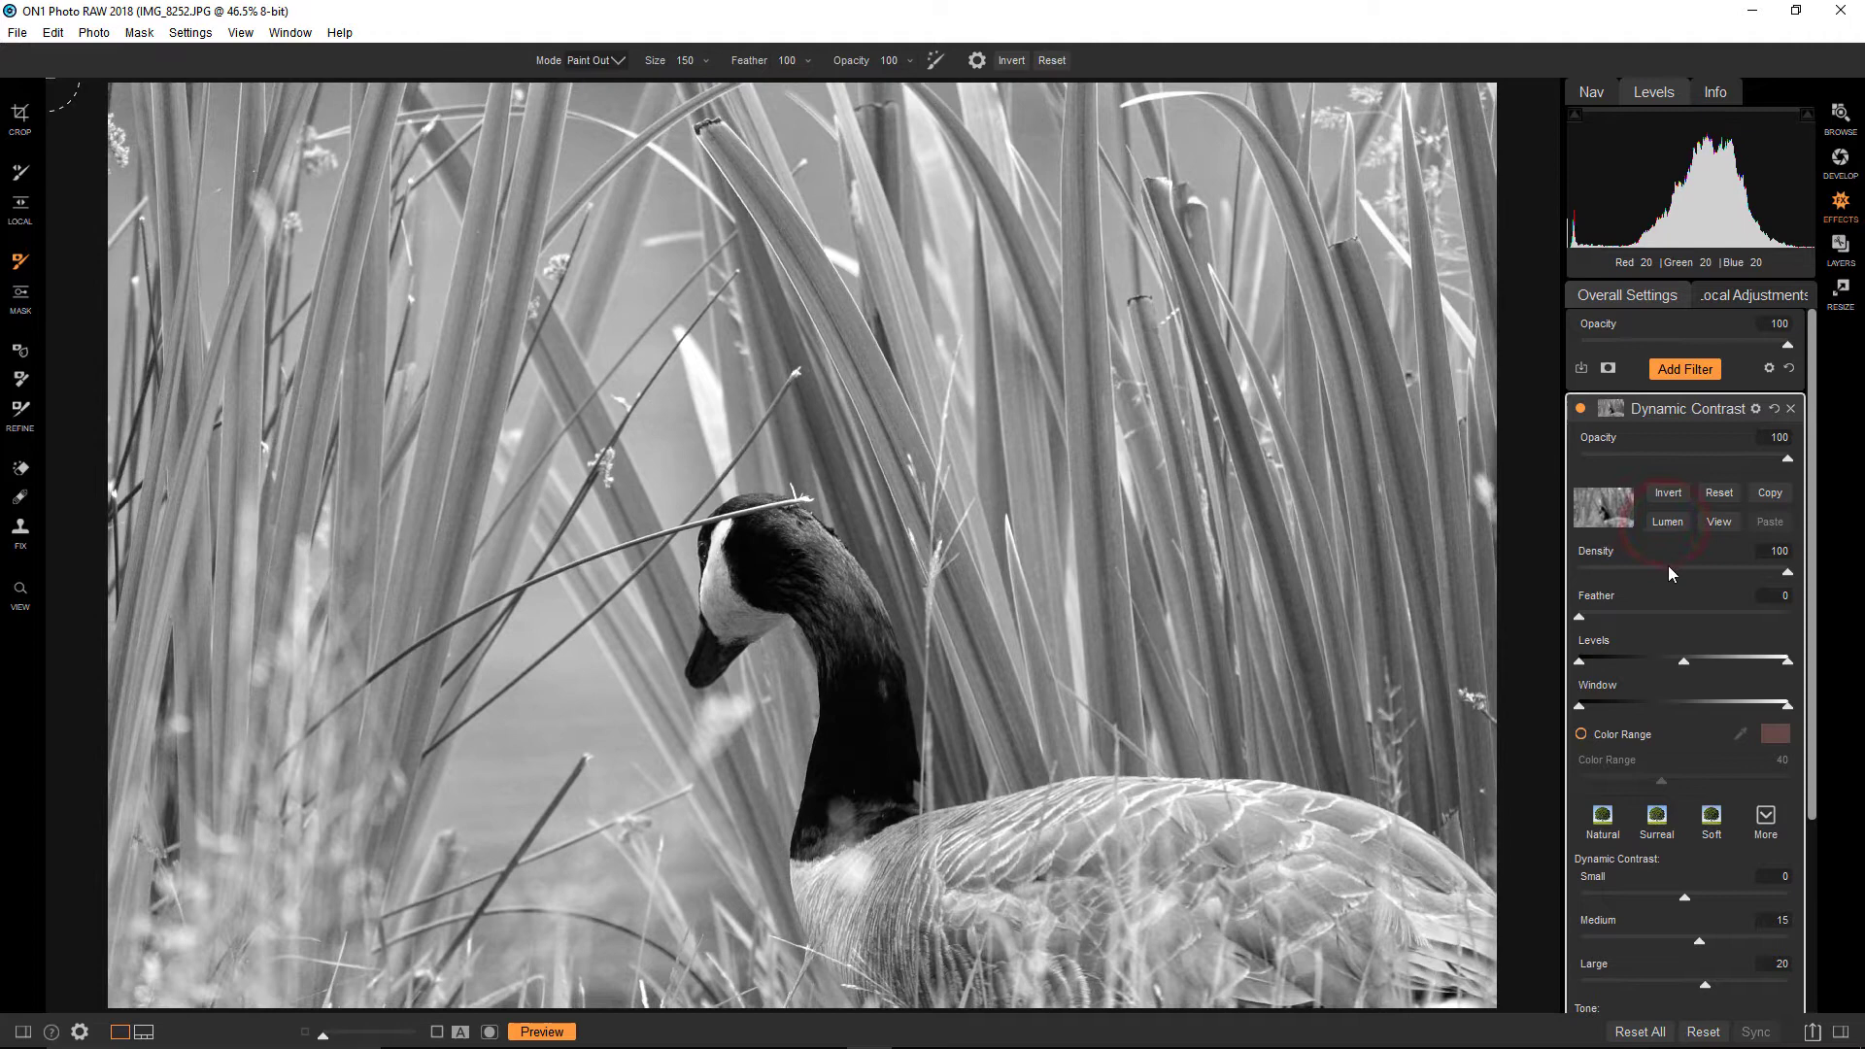
click(1726, 523)
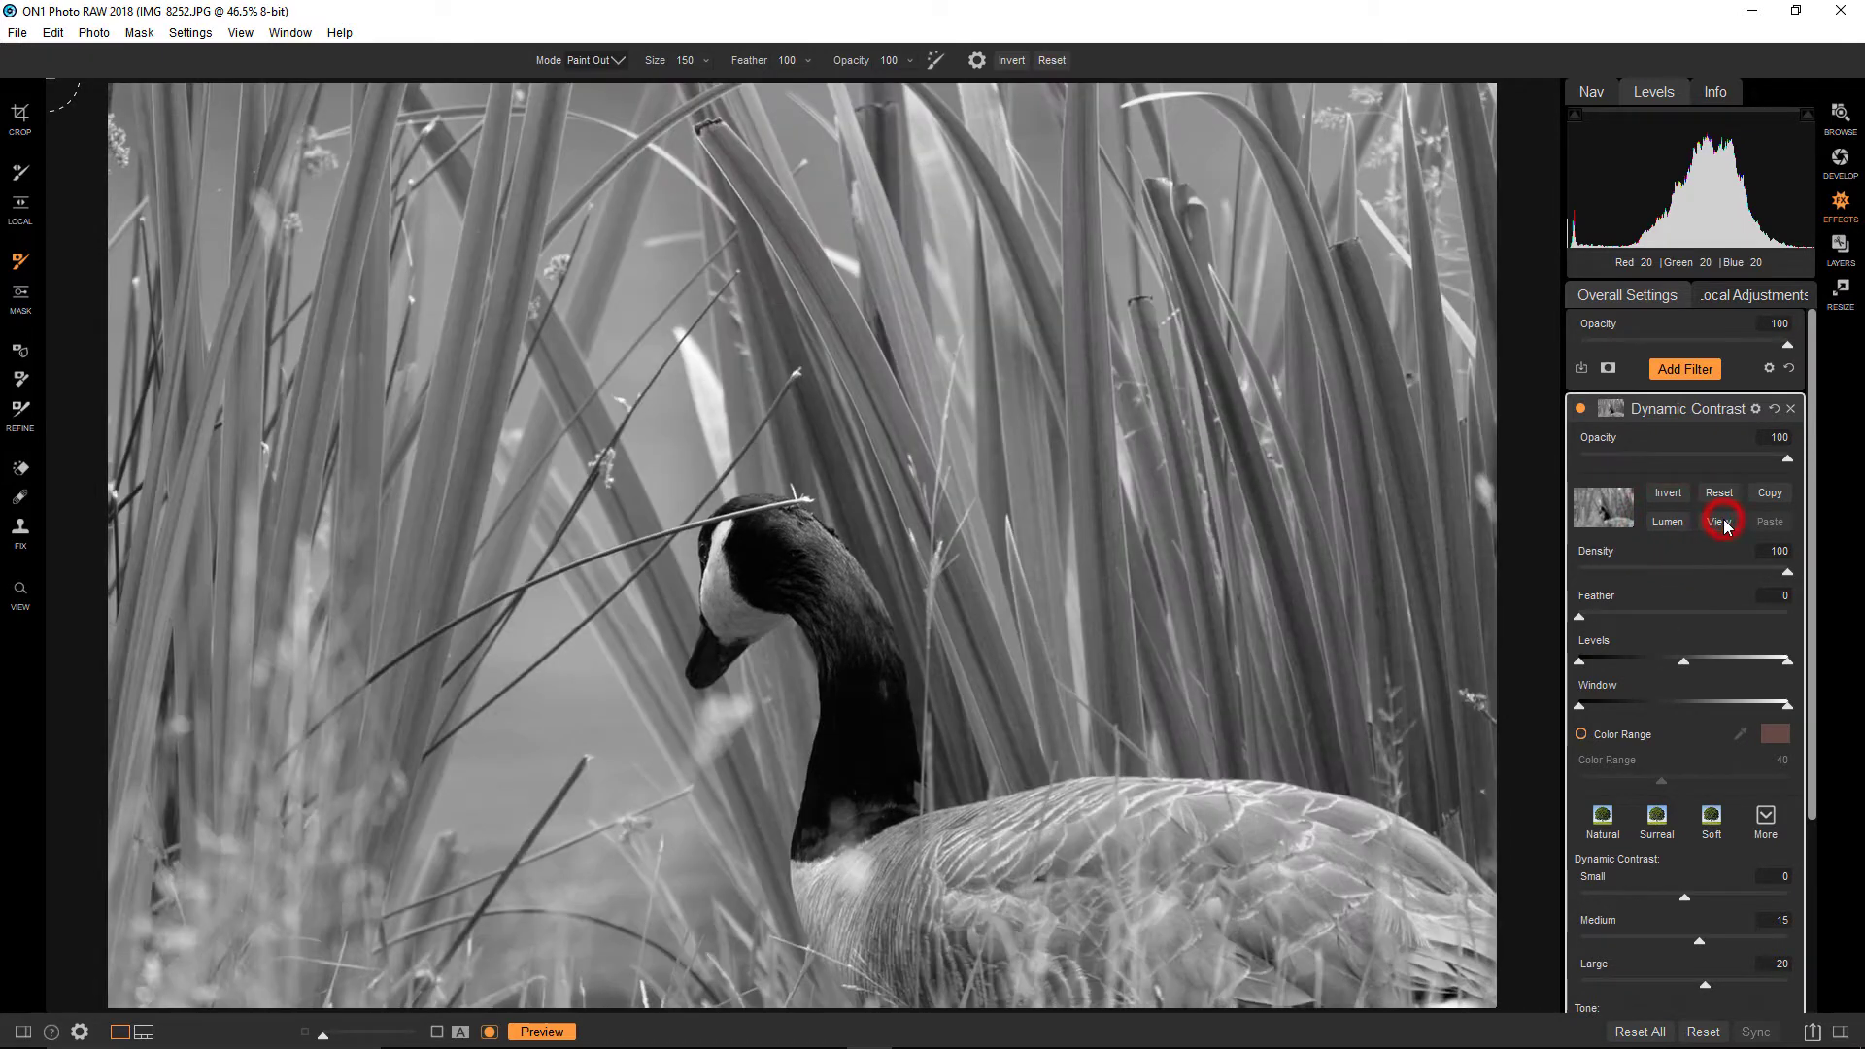
Raise the mask's black point, lower its white point and darken its midpoint
click(1580, 663)
drag(1590, 661, 1667, 664)
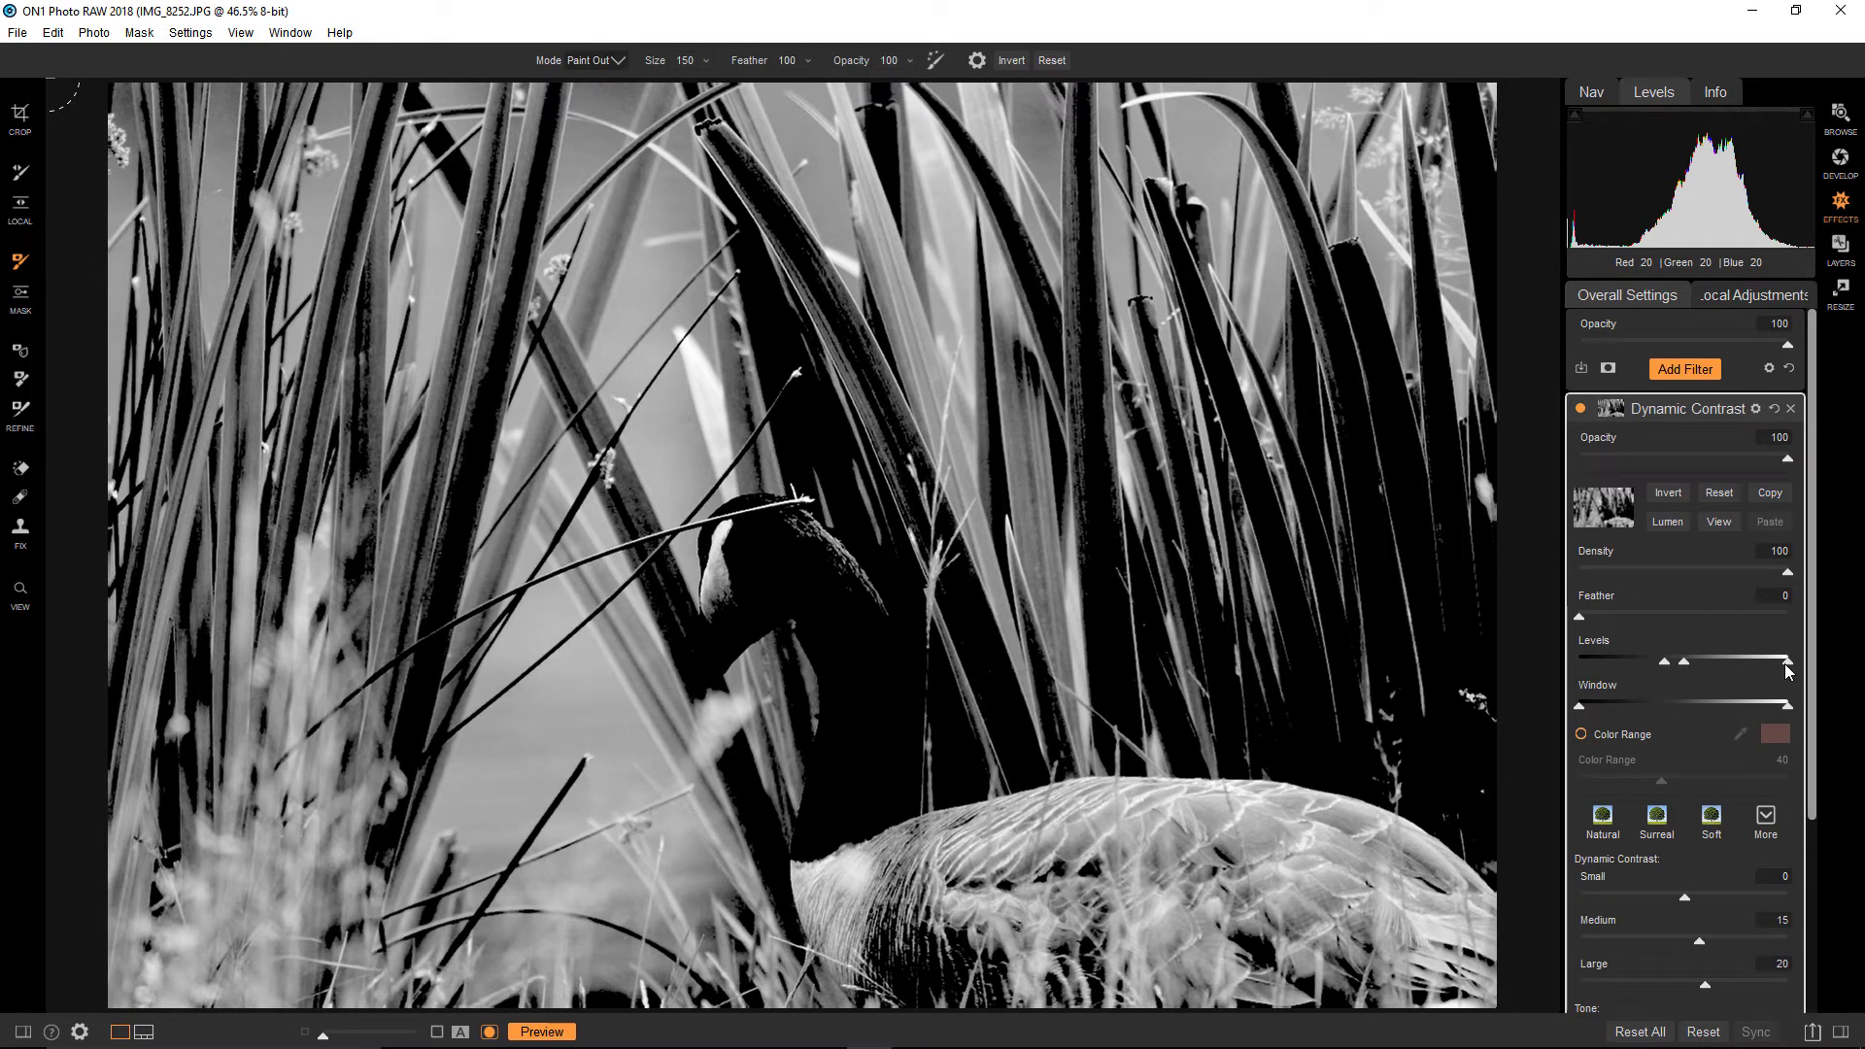
drag(1786, 663, 1712, 661)
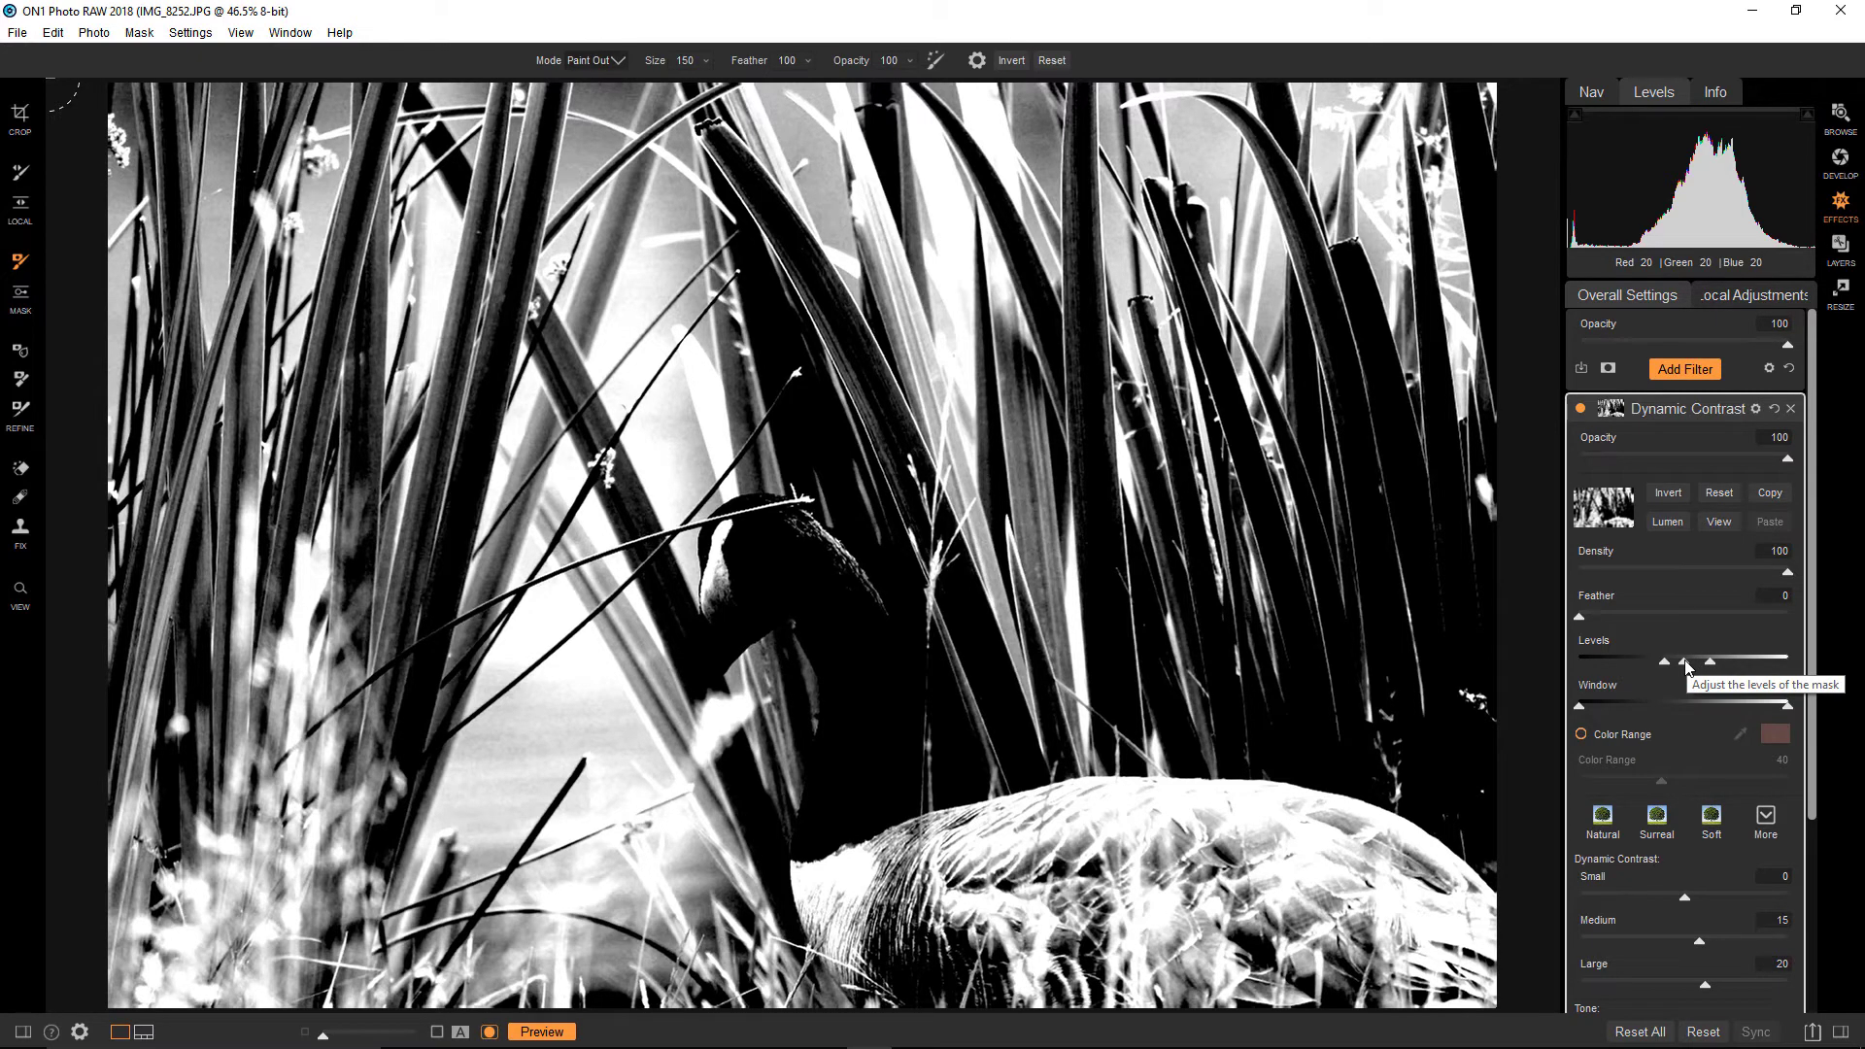
mouse_move(1686, 663)
mouse_down()
mouse_move(1733, 663)
mouse_move(1700, 671)
mouse_up()
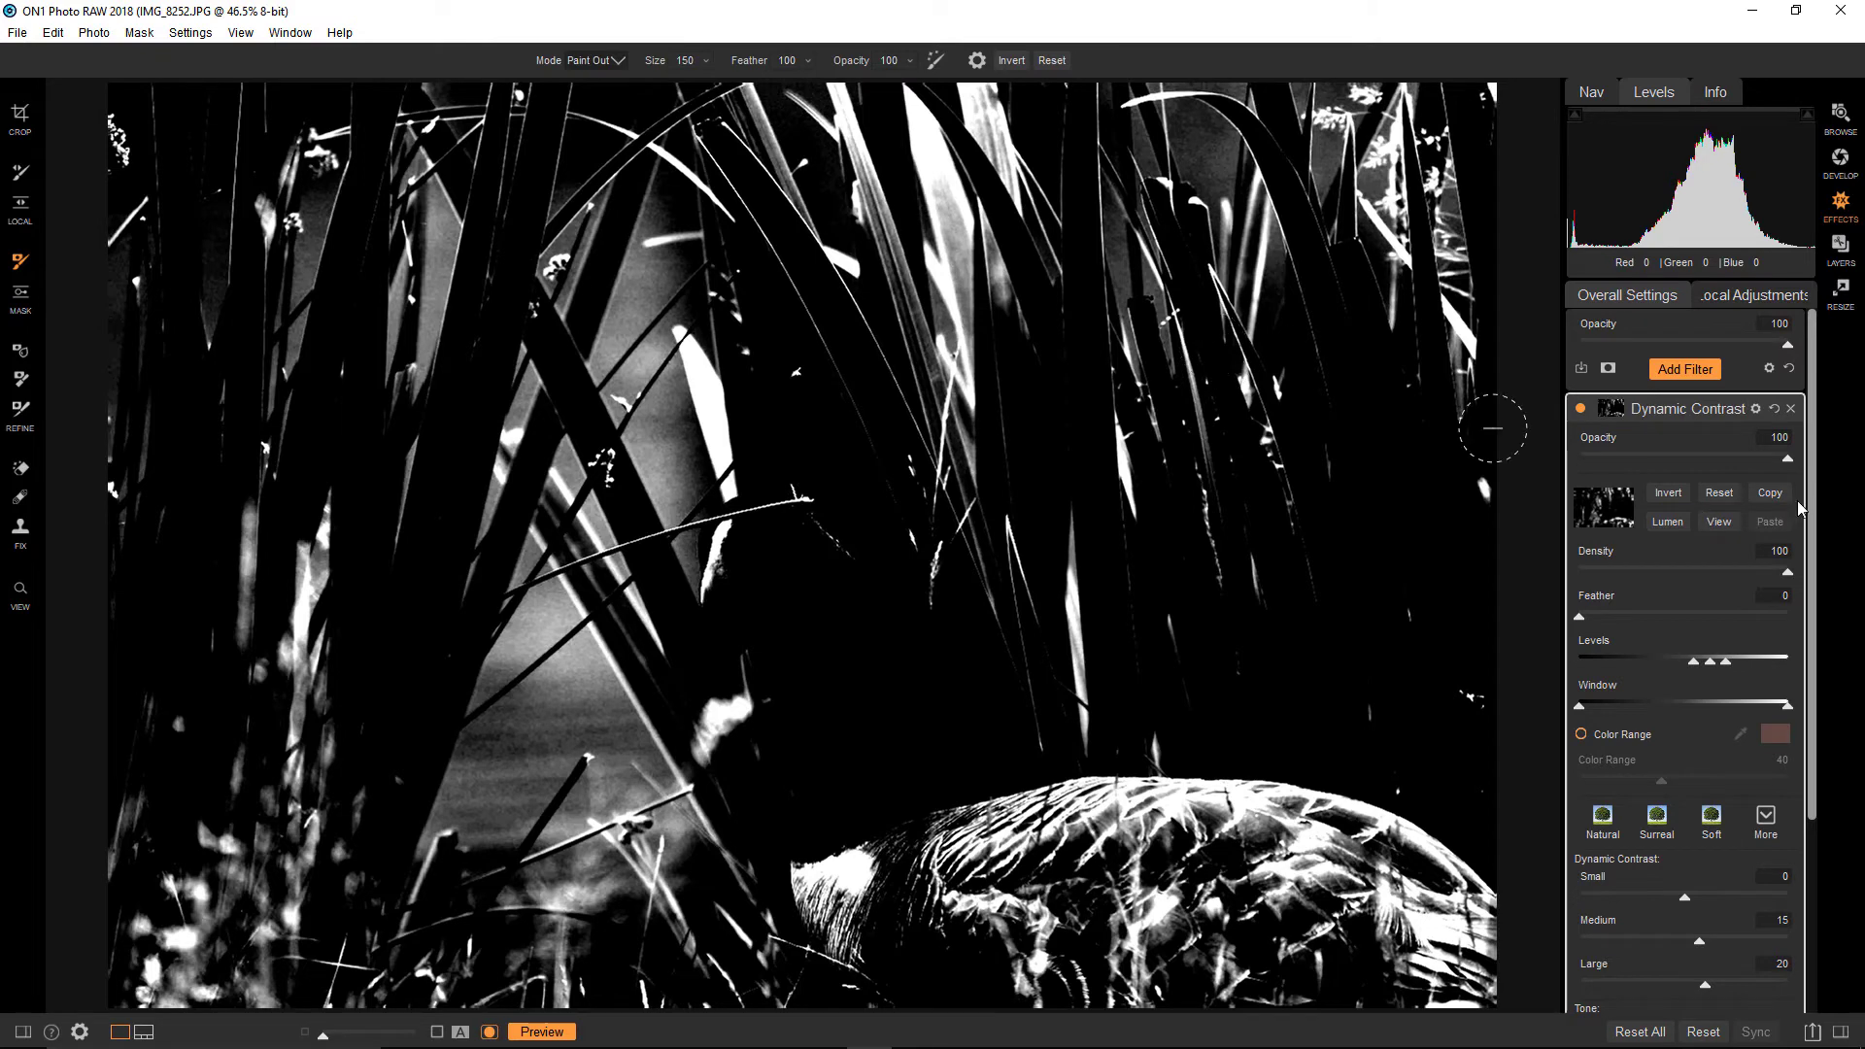
Hide the mask view and toggle Dynamic Contrast off and on to compare
click(1734, 521)
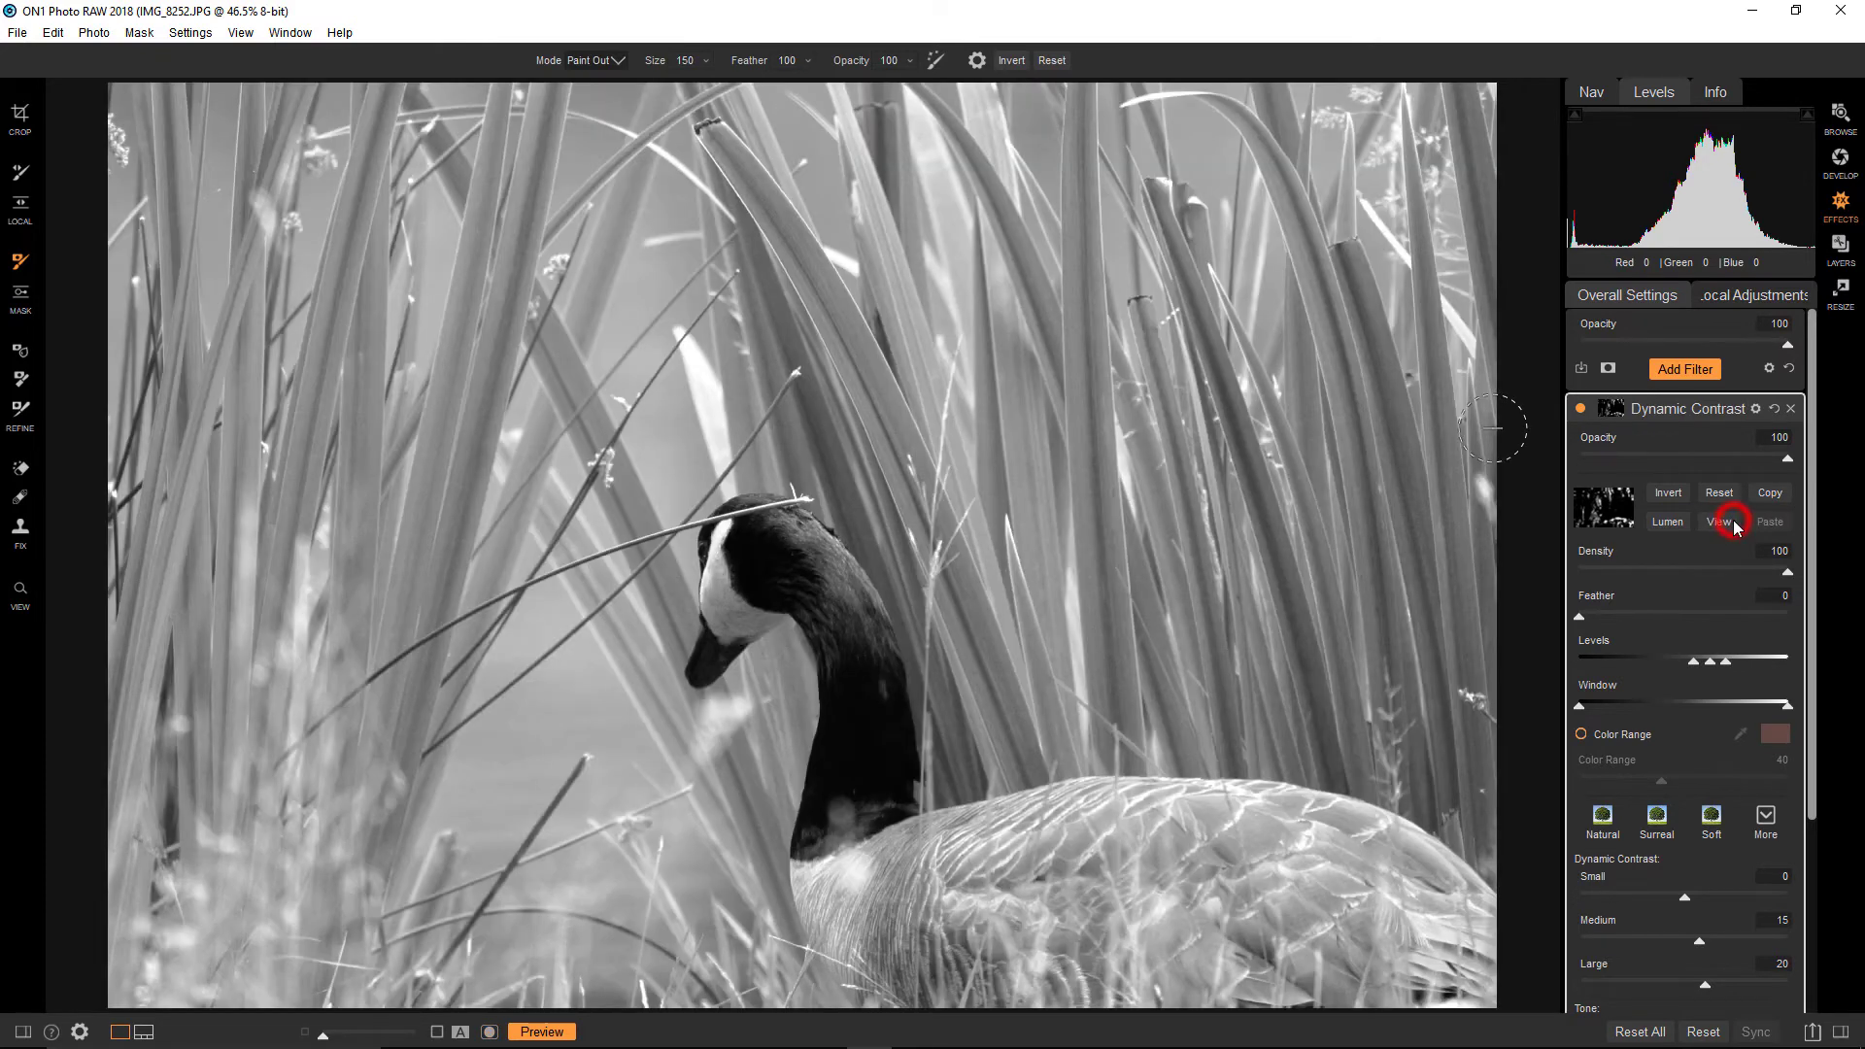
click(1581, 408)
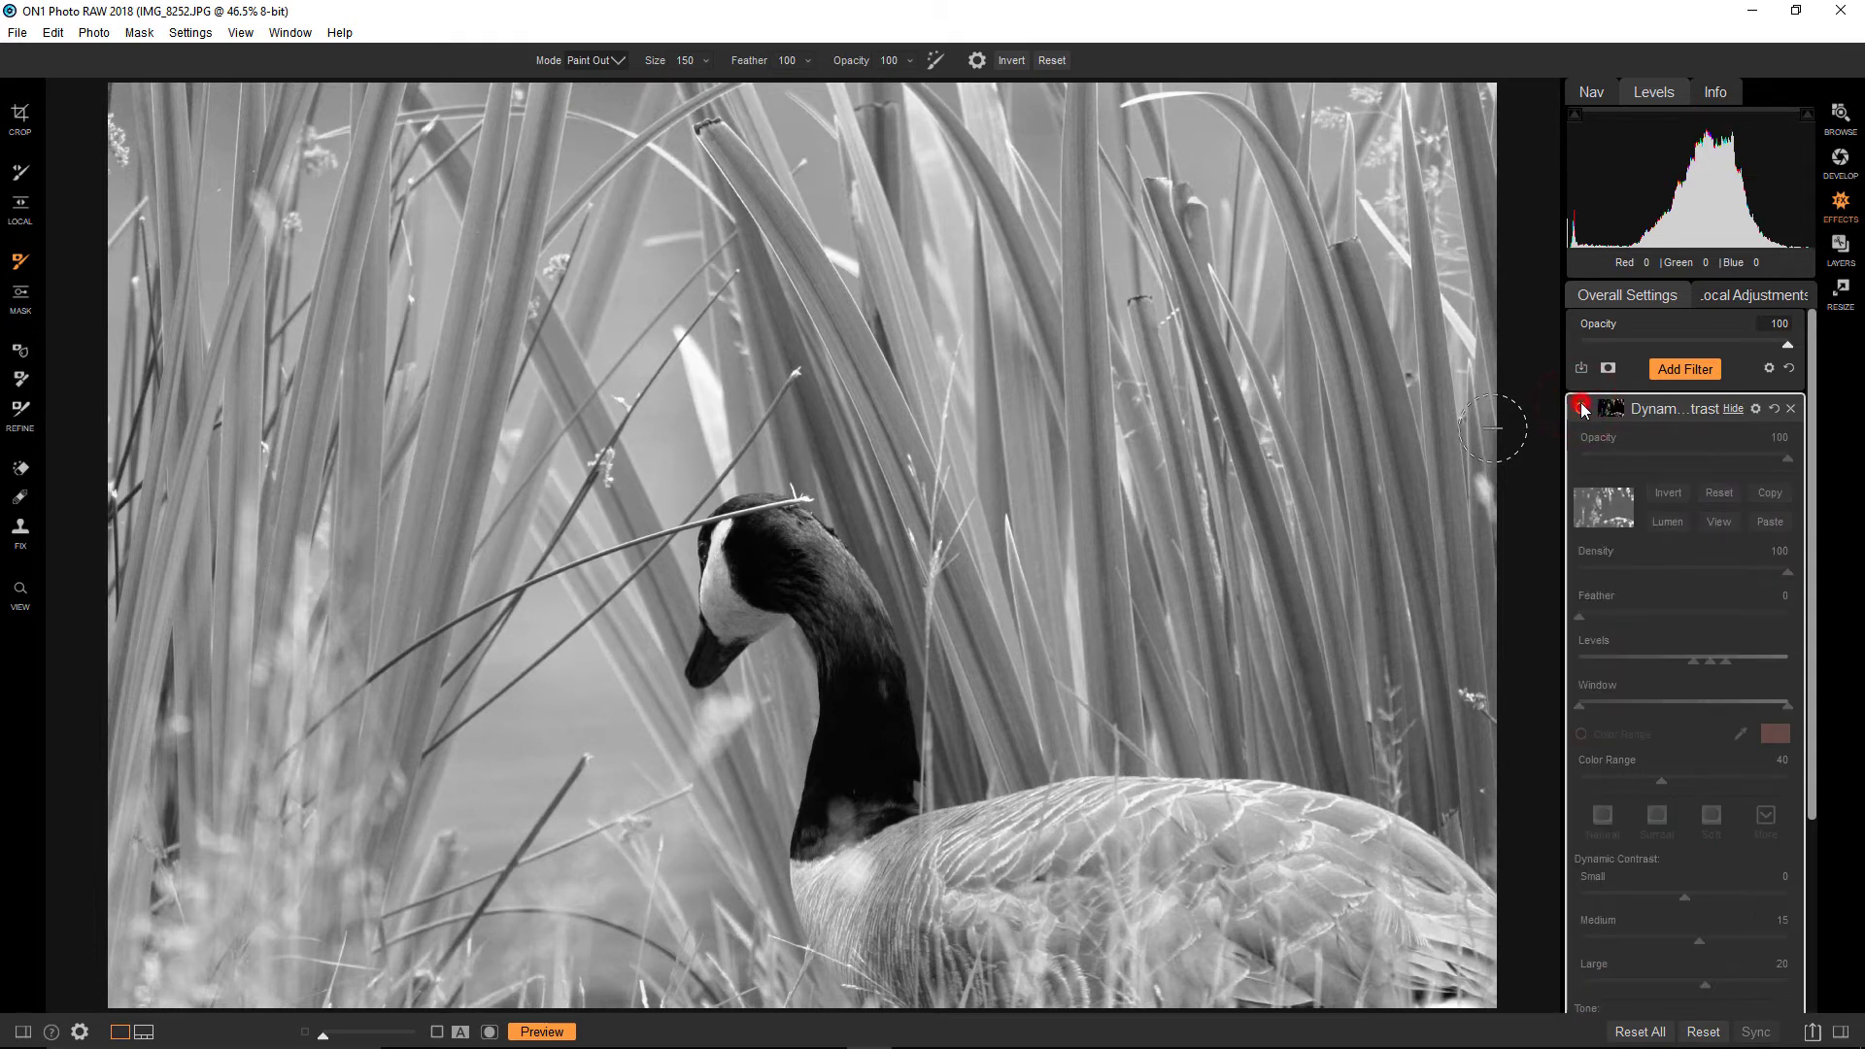
click(1580, 408)
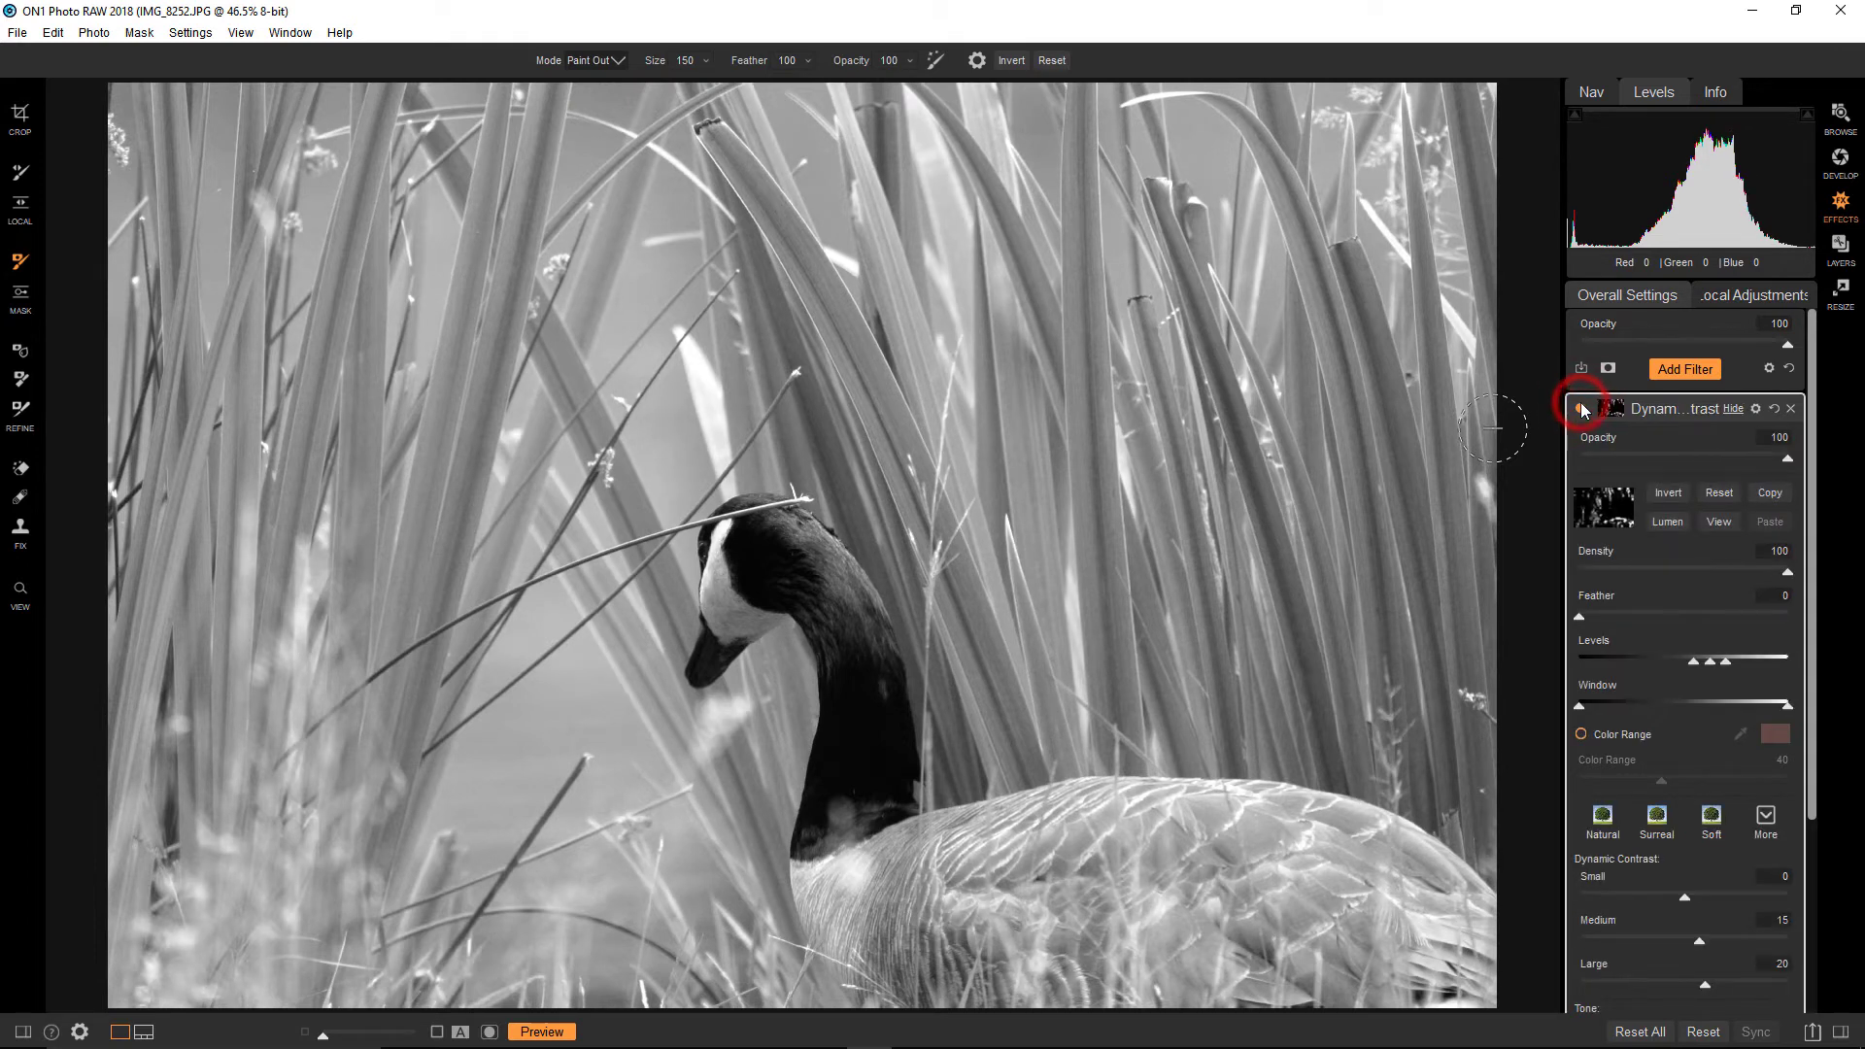
Add a Blur filter blended in Screen mode at opacity 25, toggling it to compare
click(1681, 371)
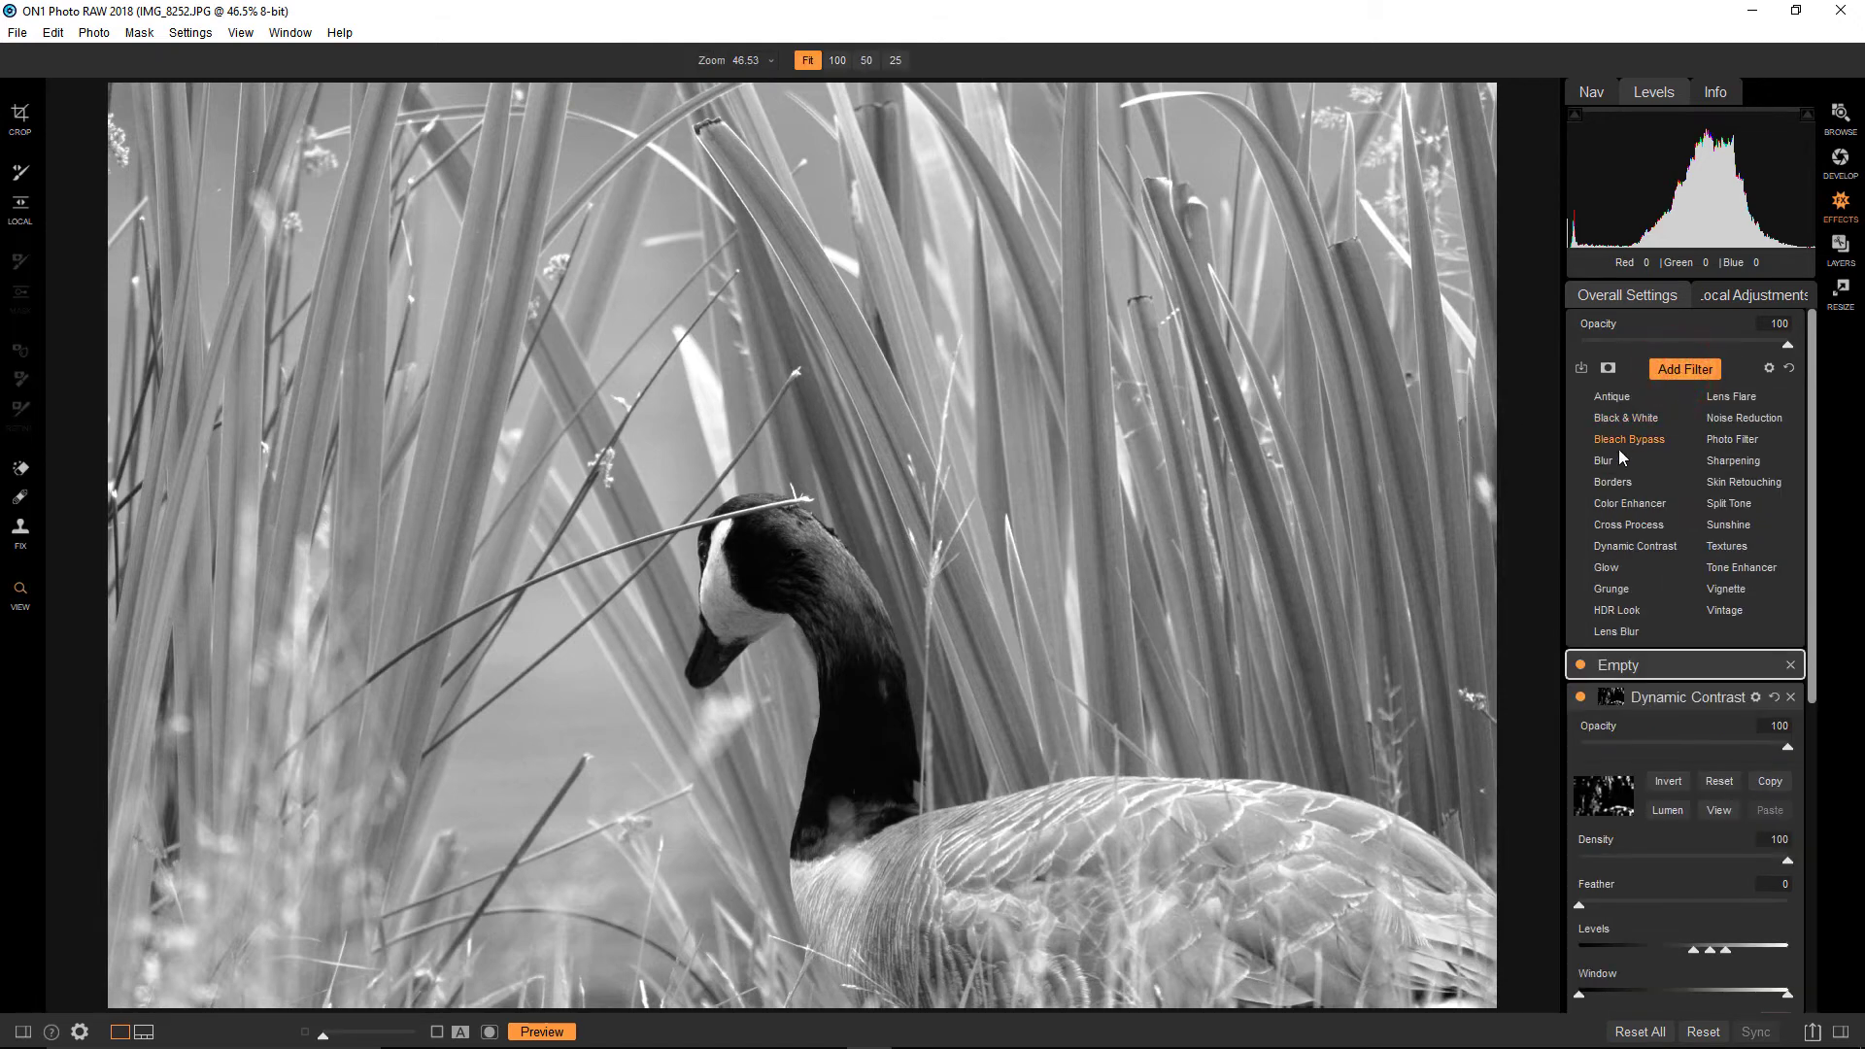
click(1609, 461)
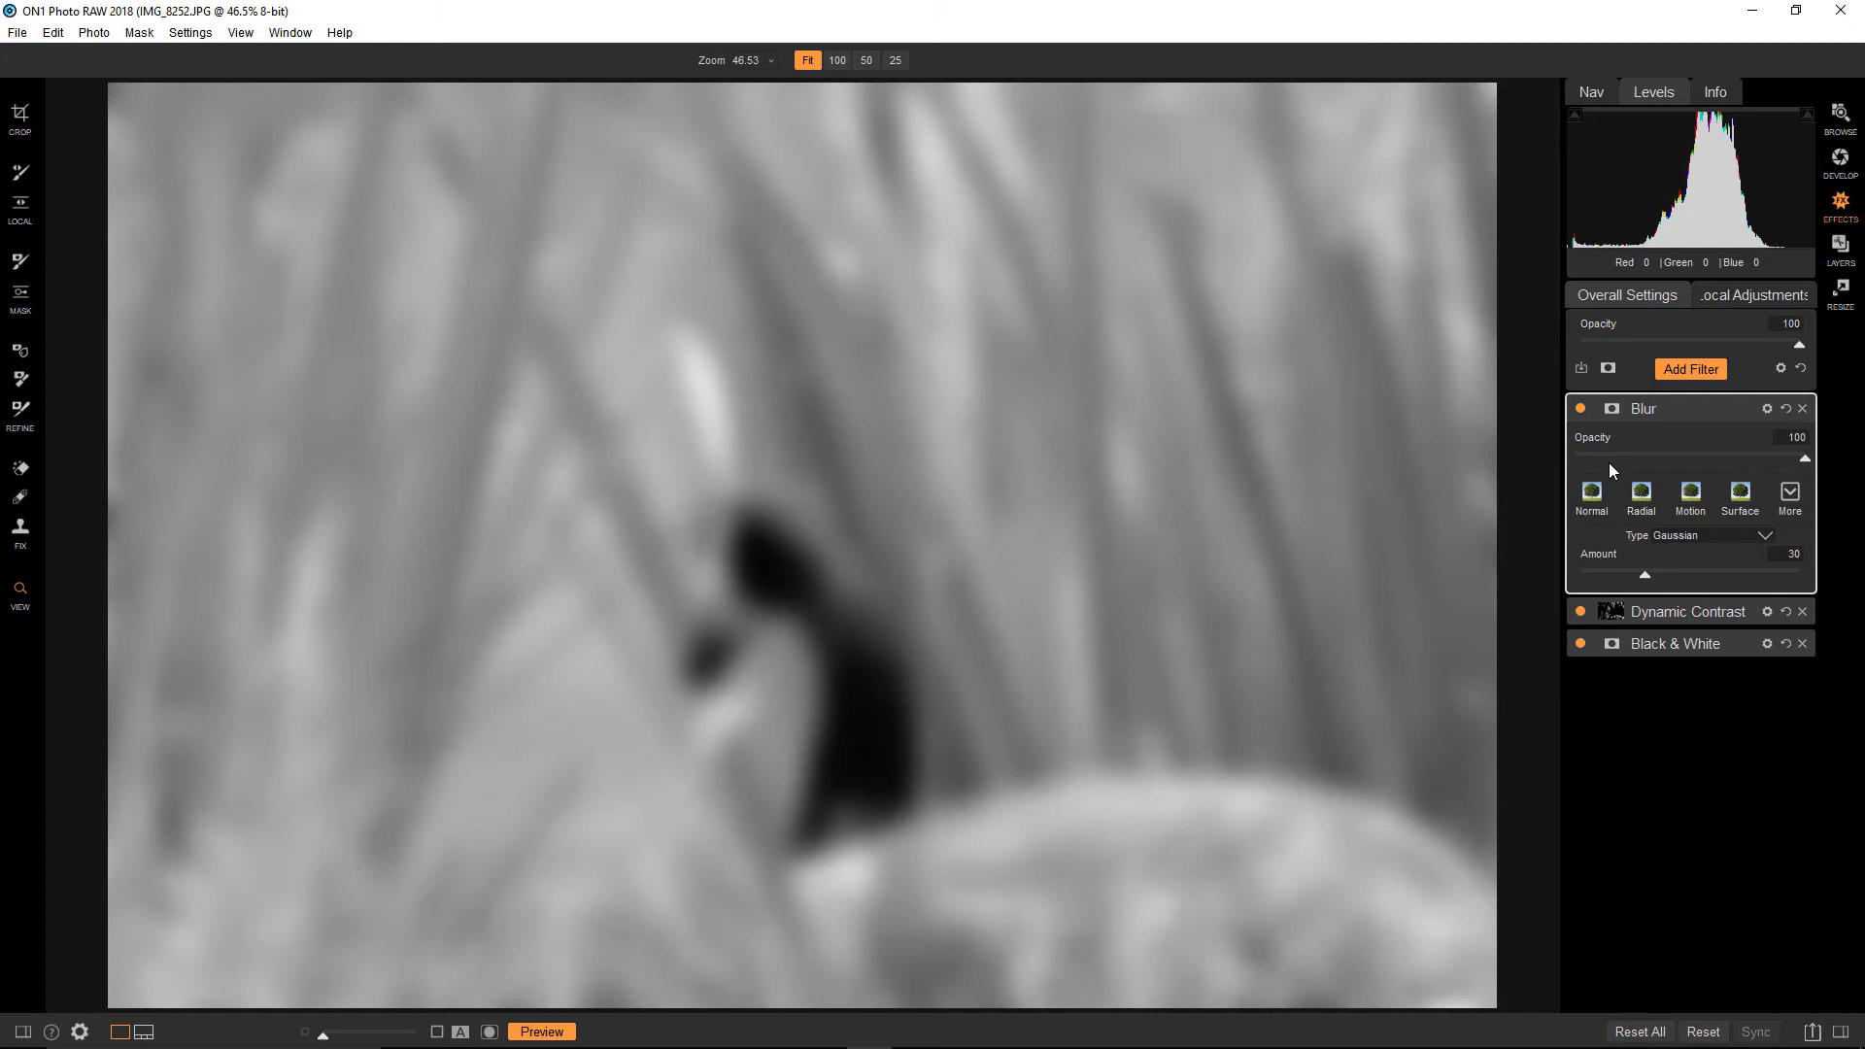
click(1767, 409)
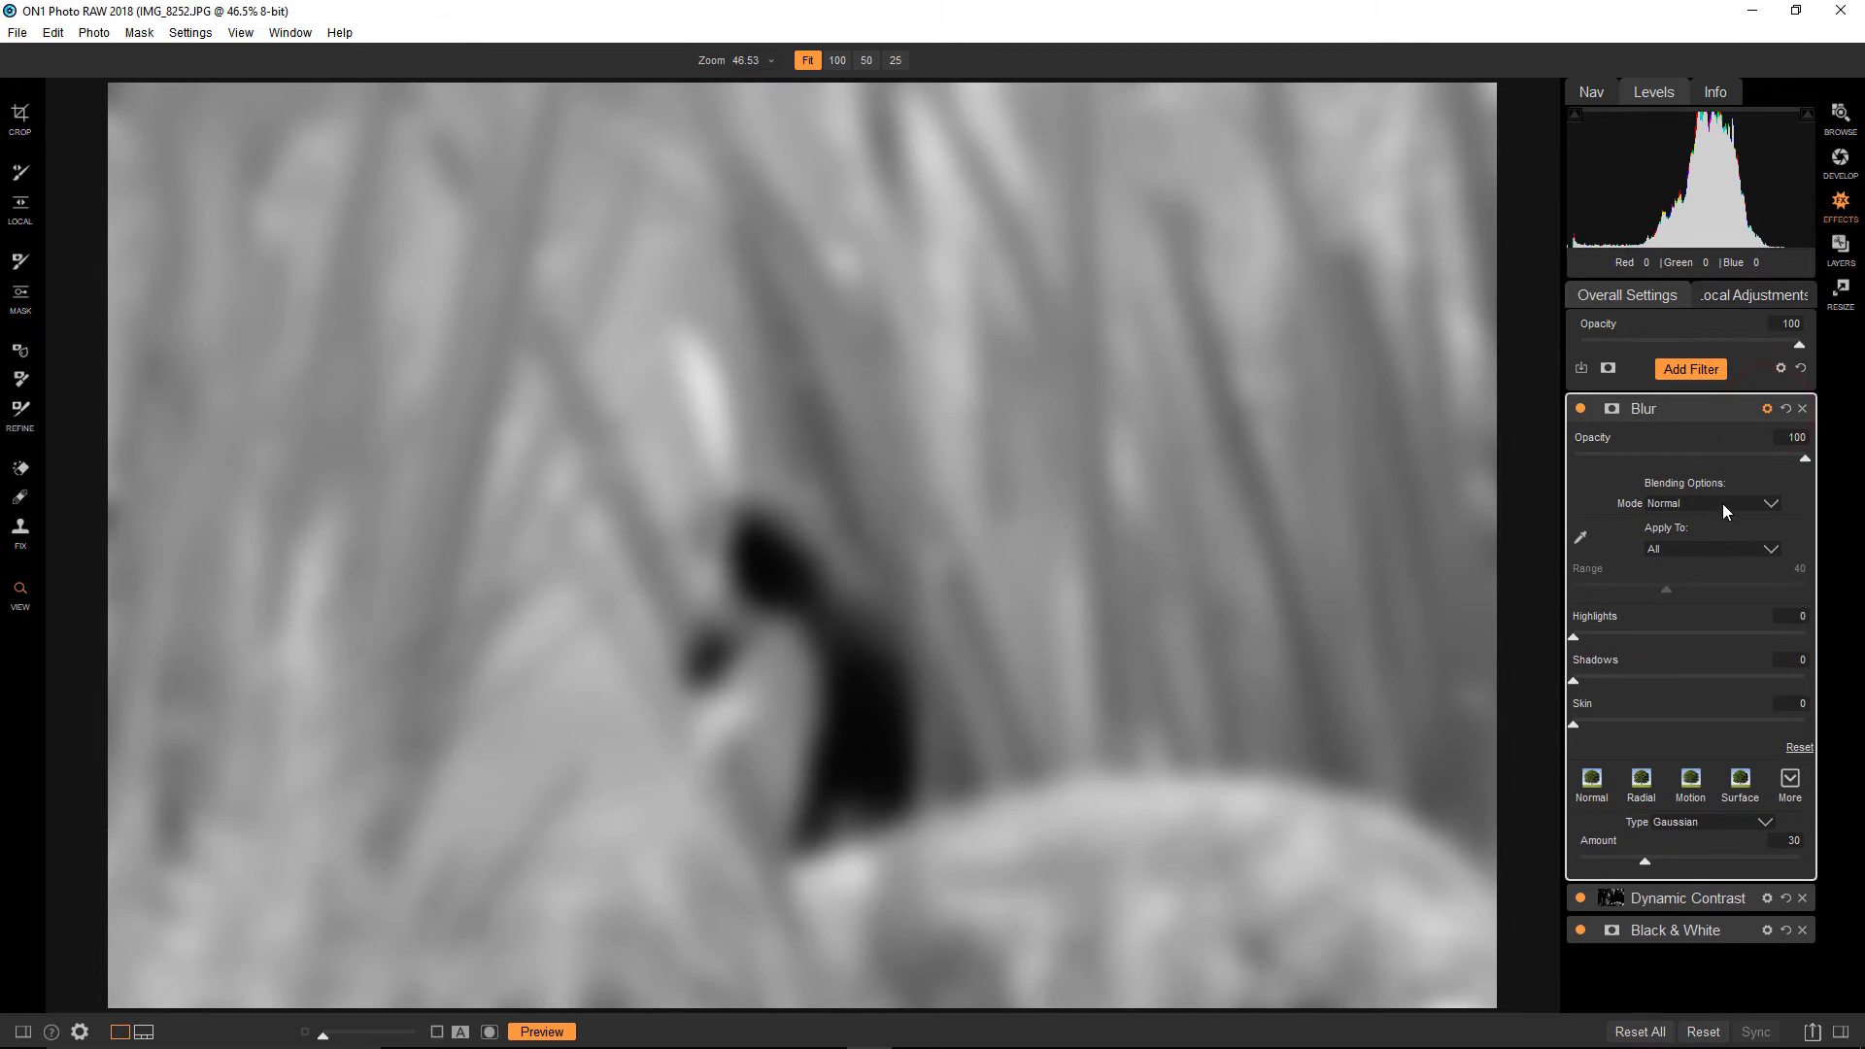
click(1722, 504)
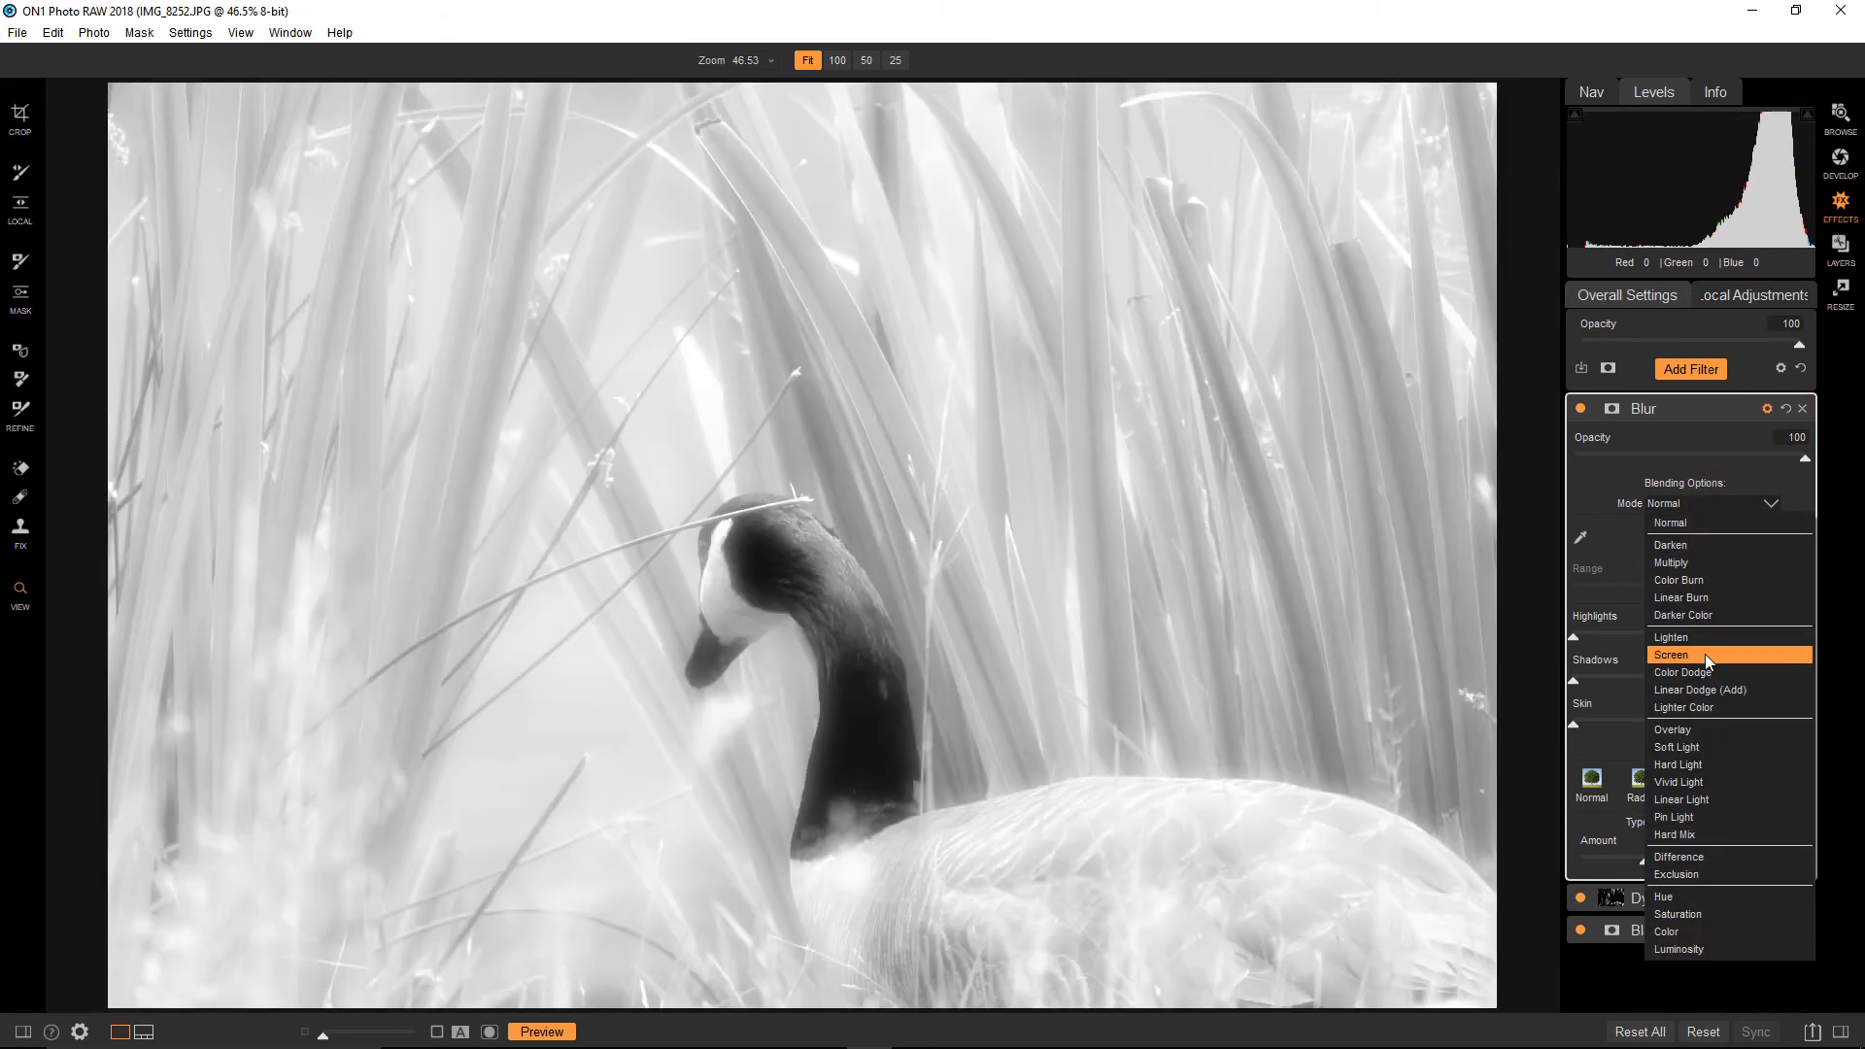
click(1705, 655)
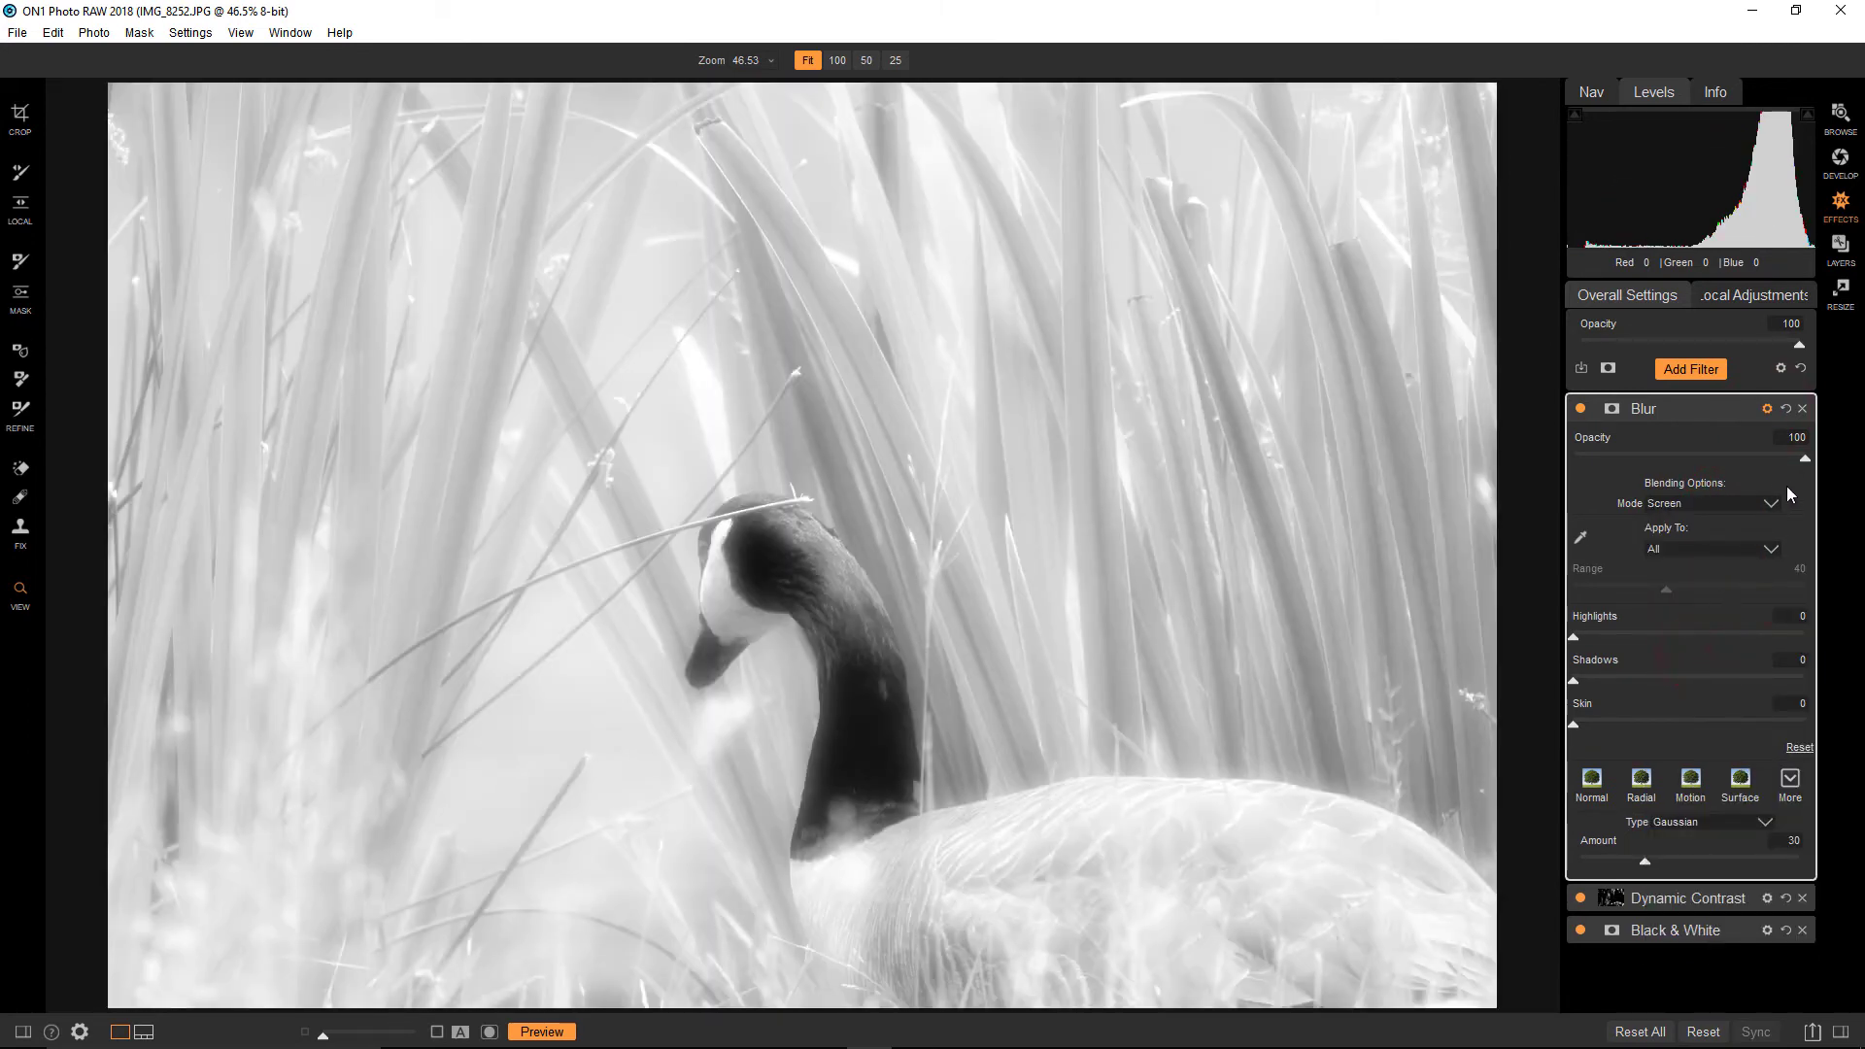
drag(1805, 459, 1635, 459)
click(1580, 409)
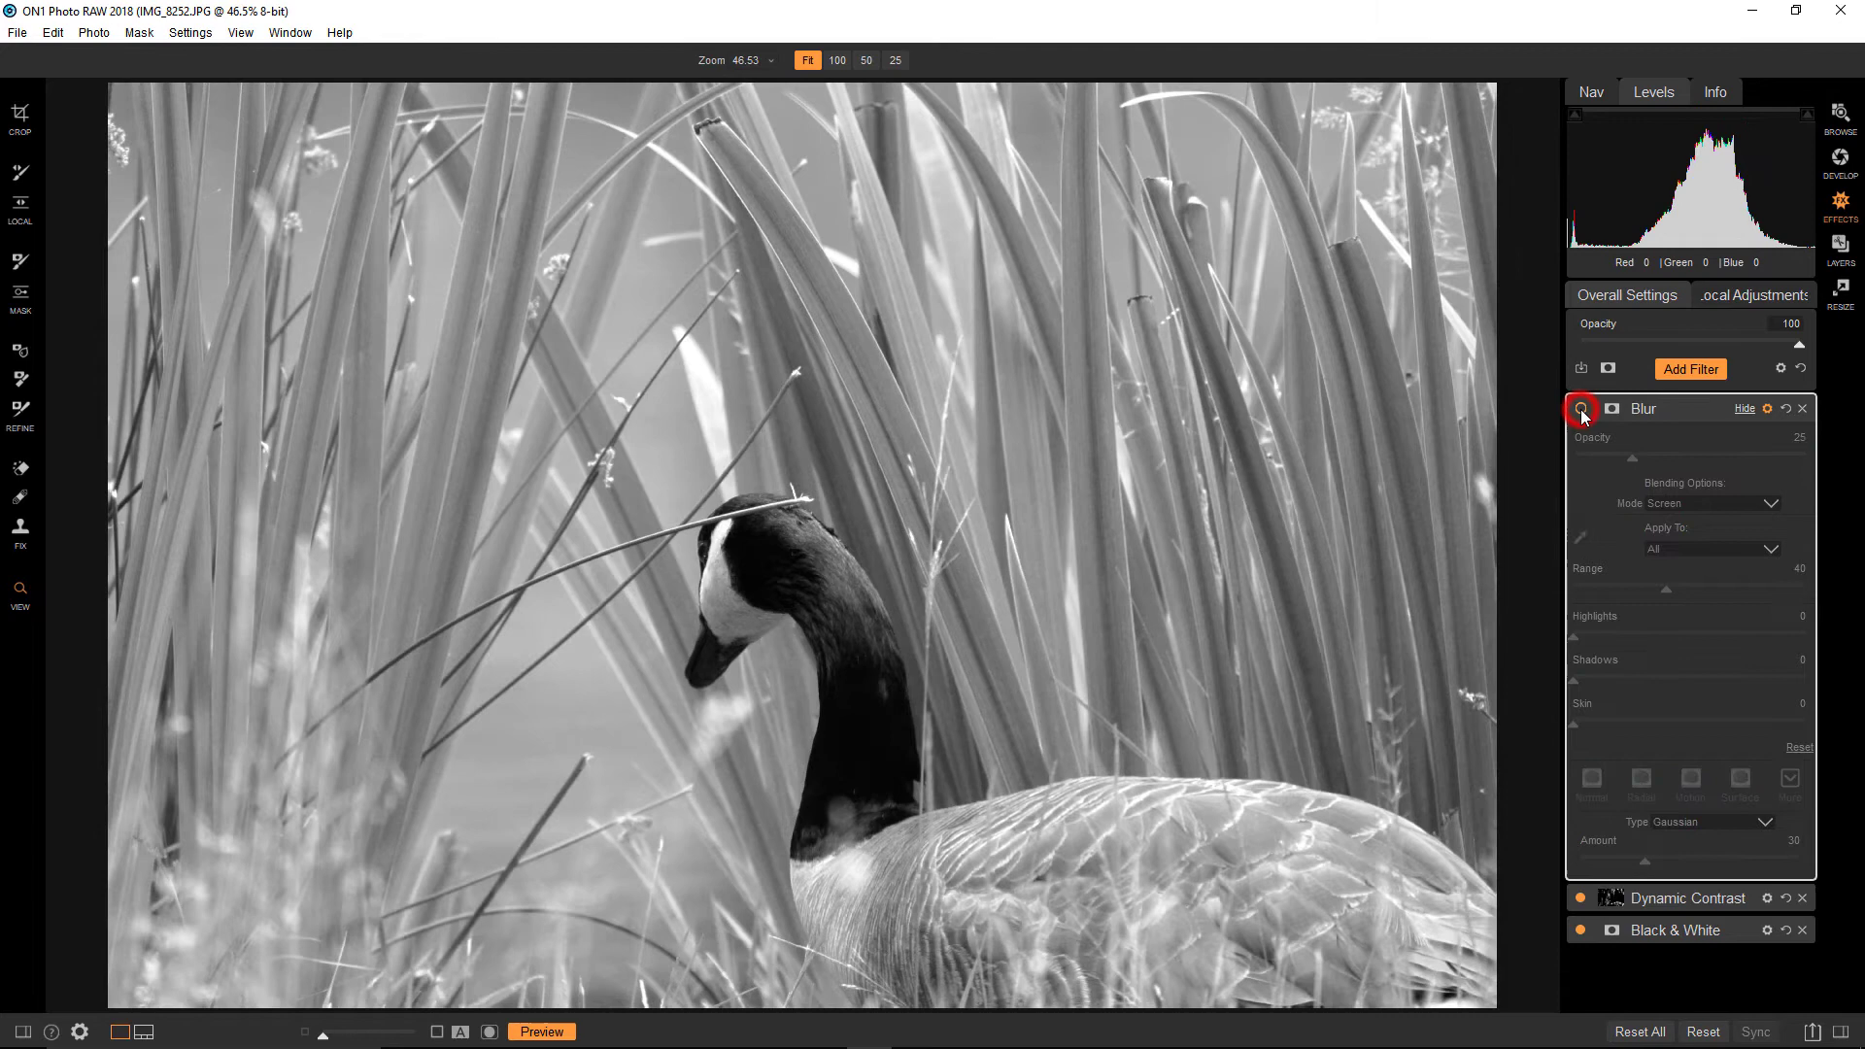
click(1581, 409)
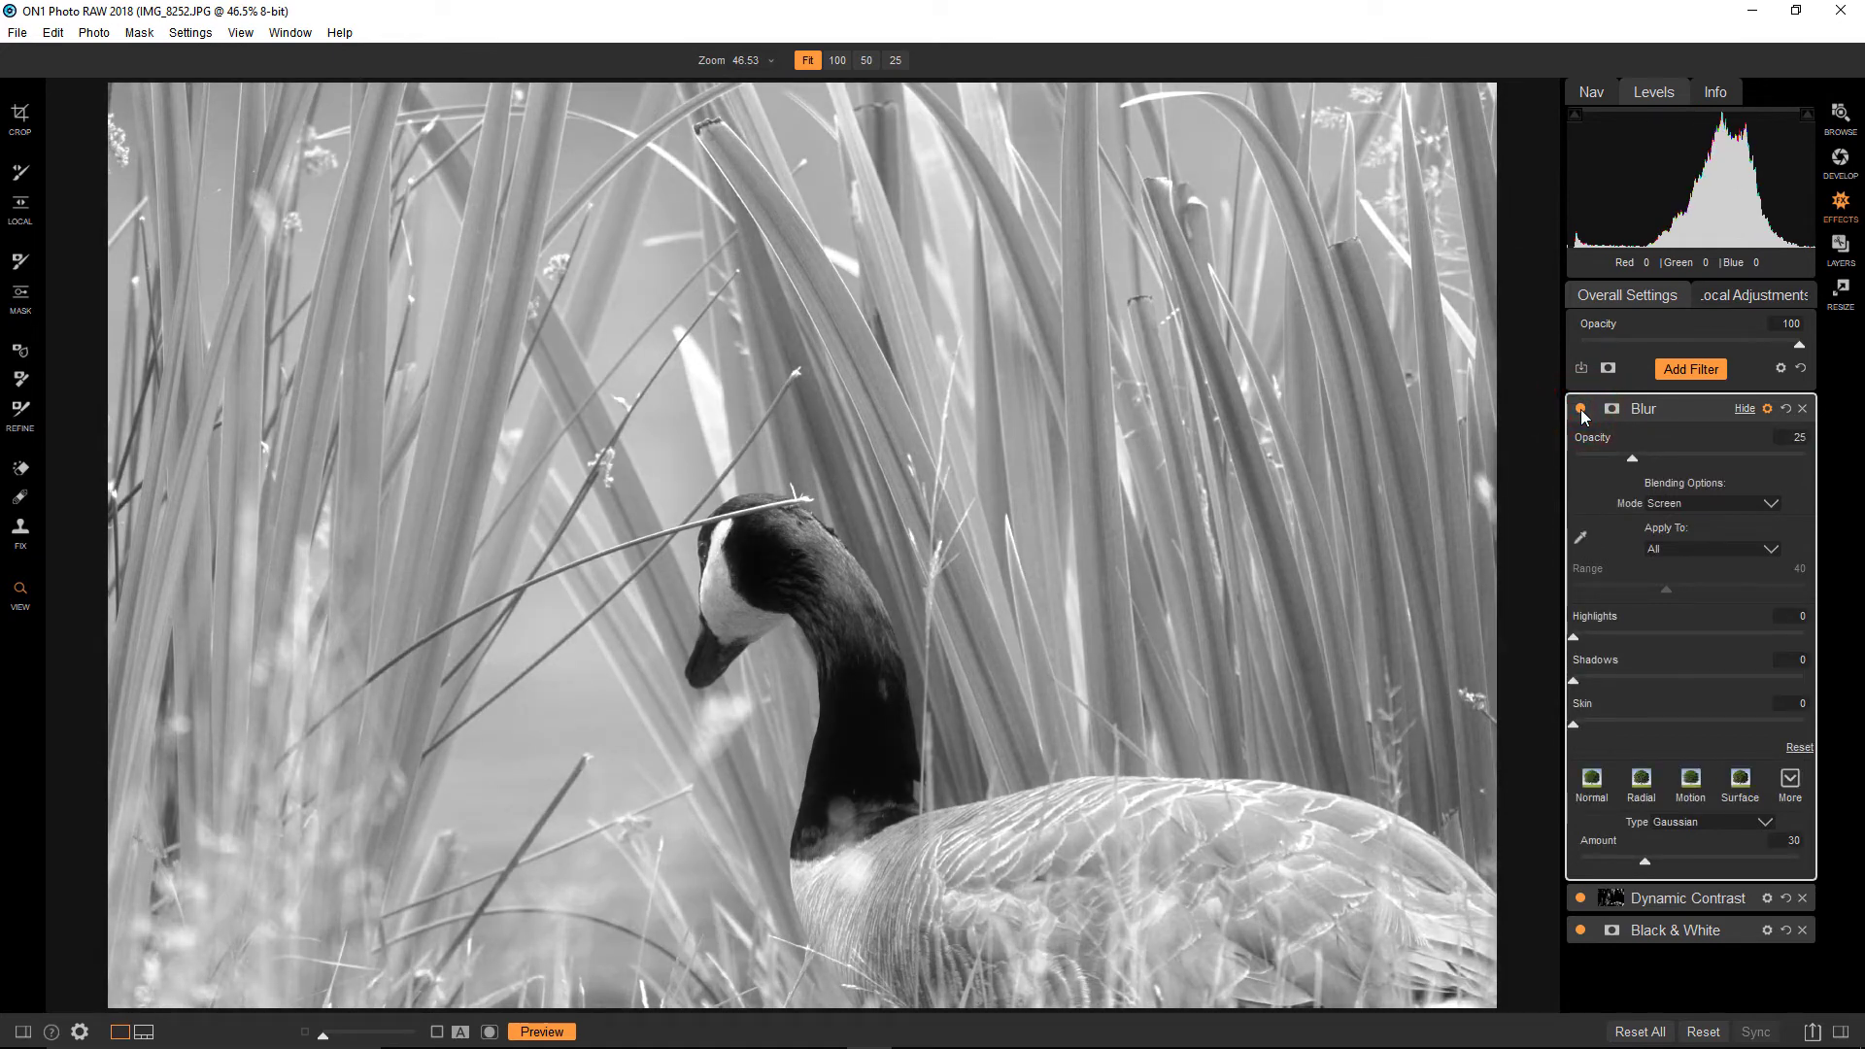
Add a Vignette filter using the Big Softy preset with Brightness -45
click(1690, 370)
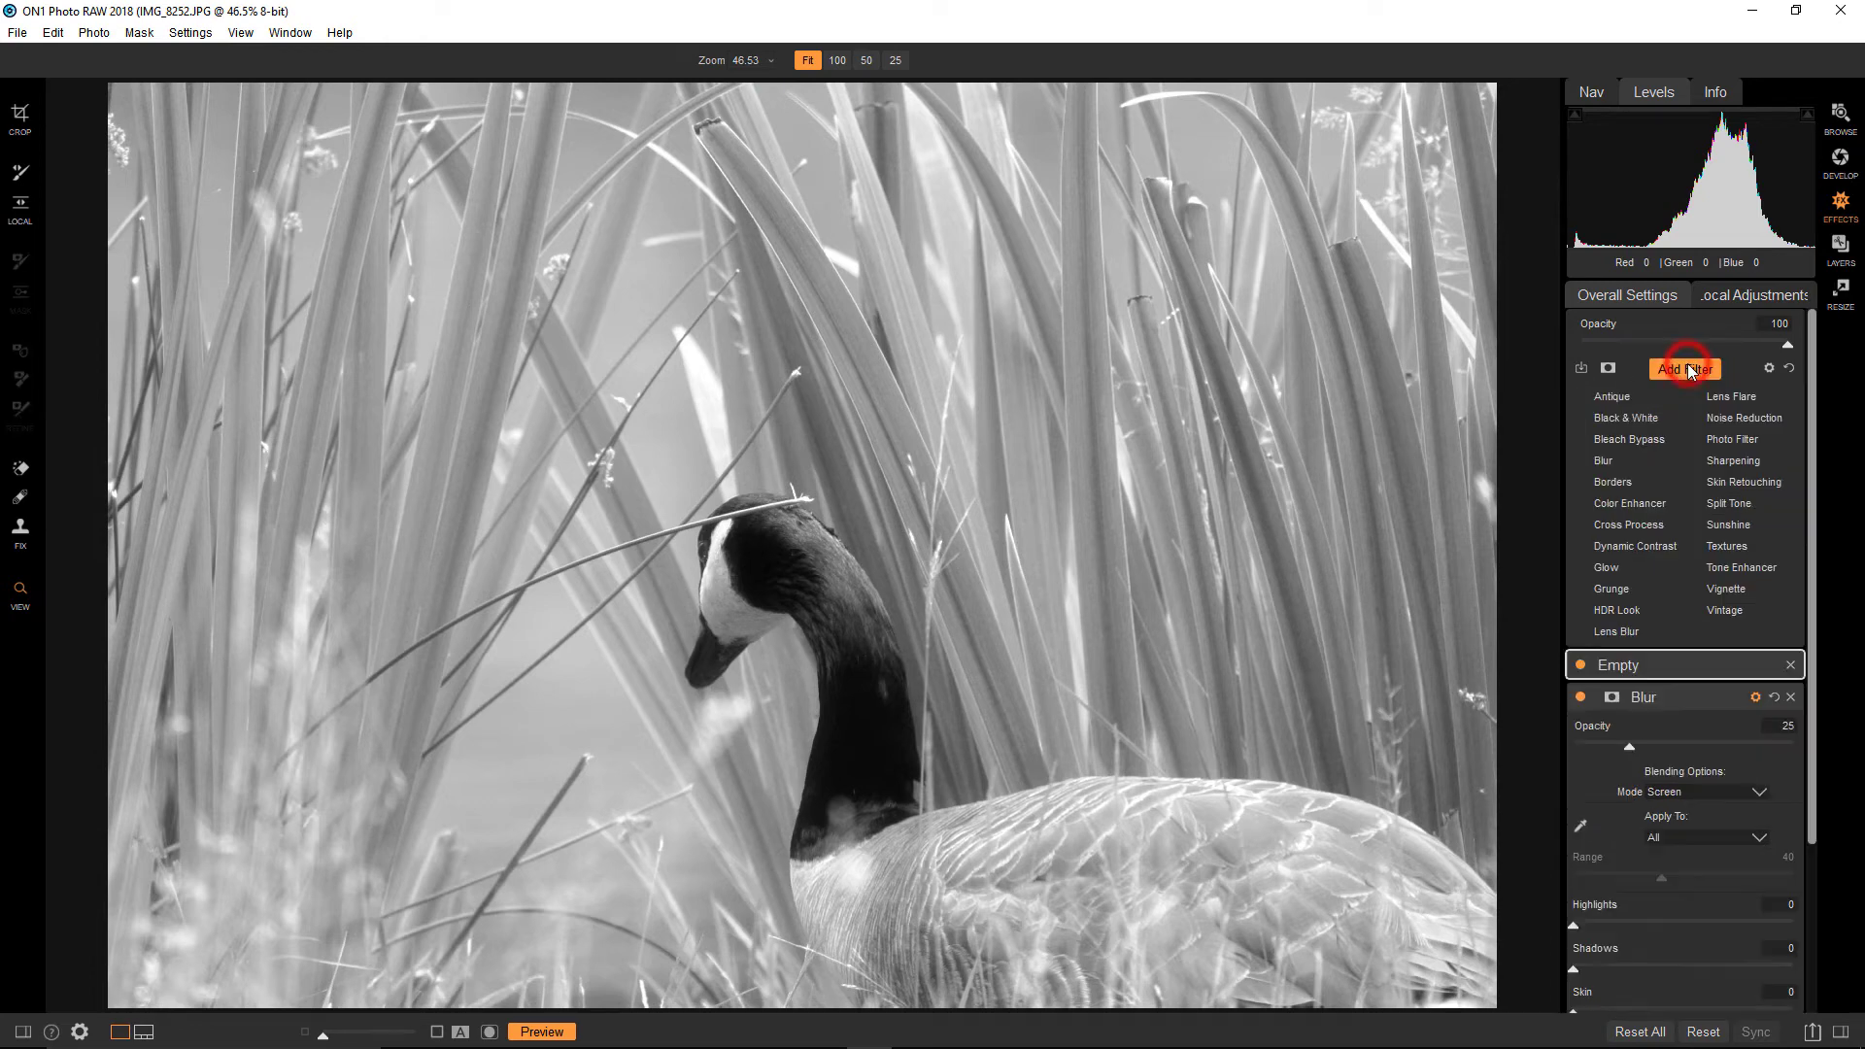
click(1744, 591)
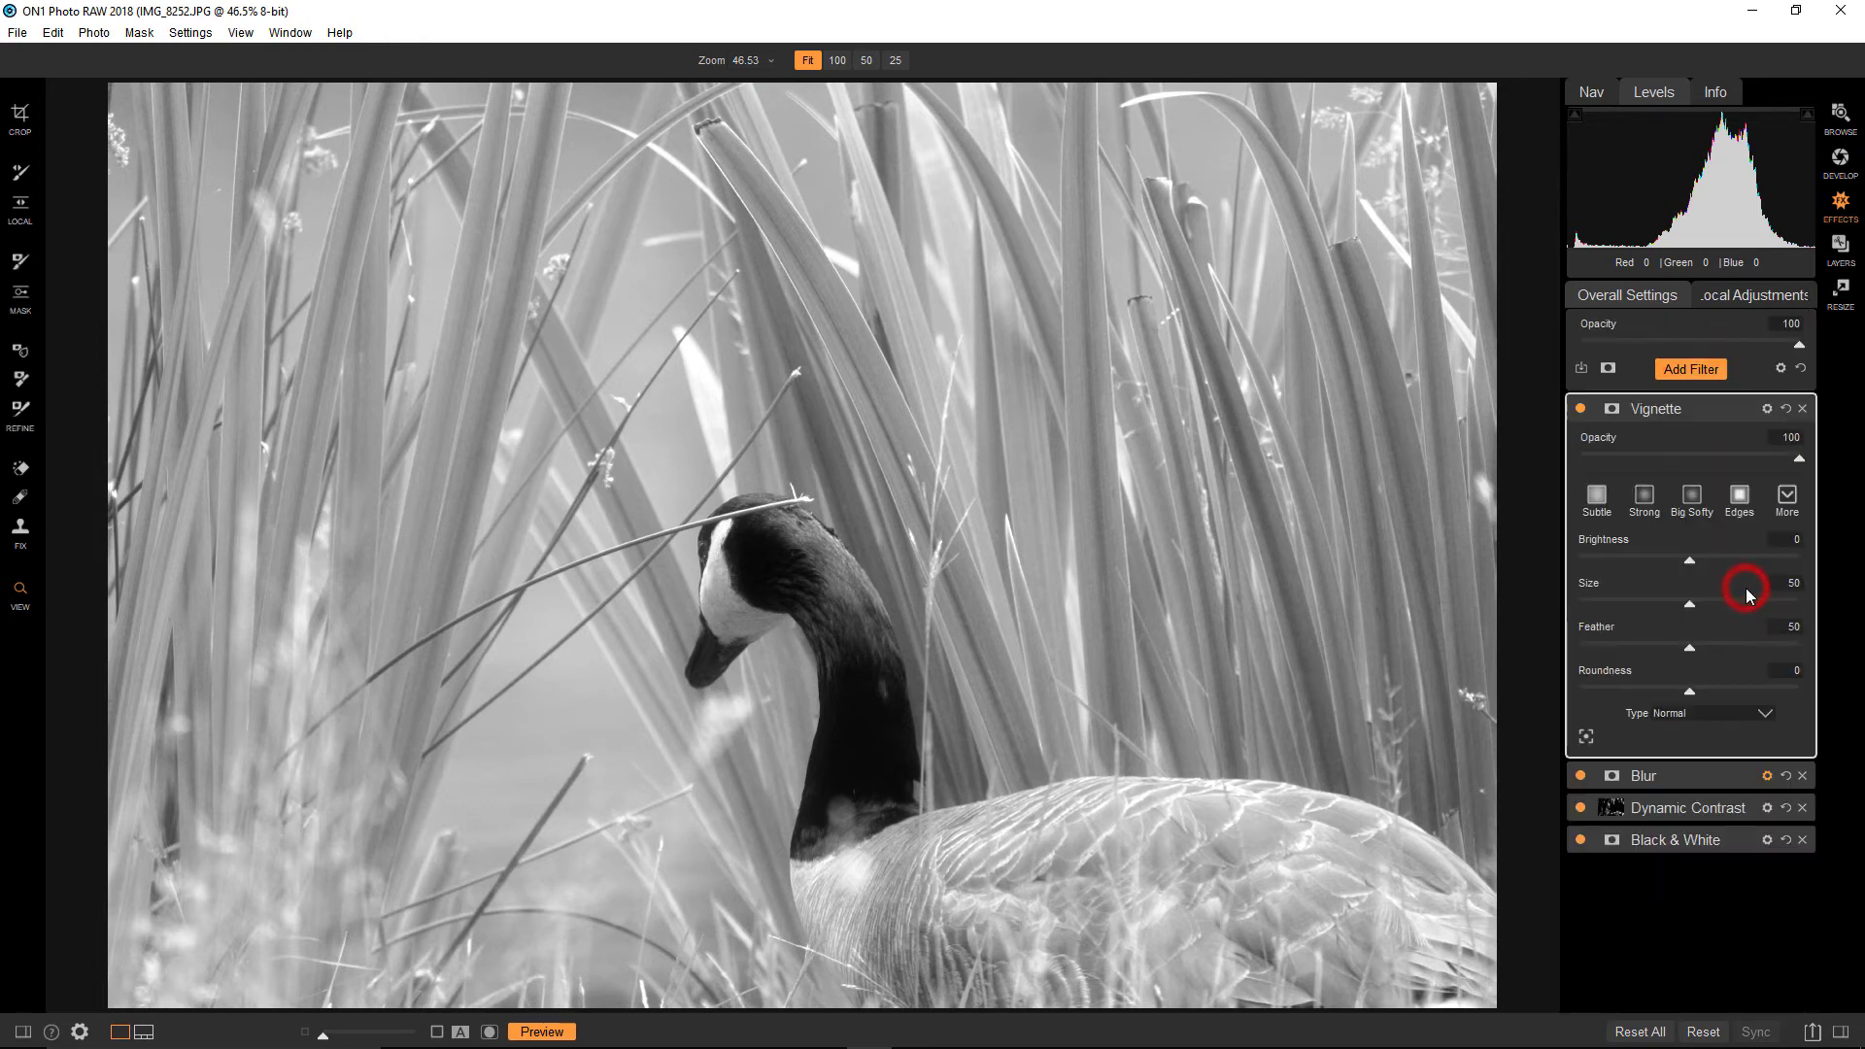
click(1695, 502)
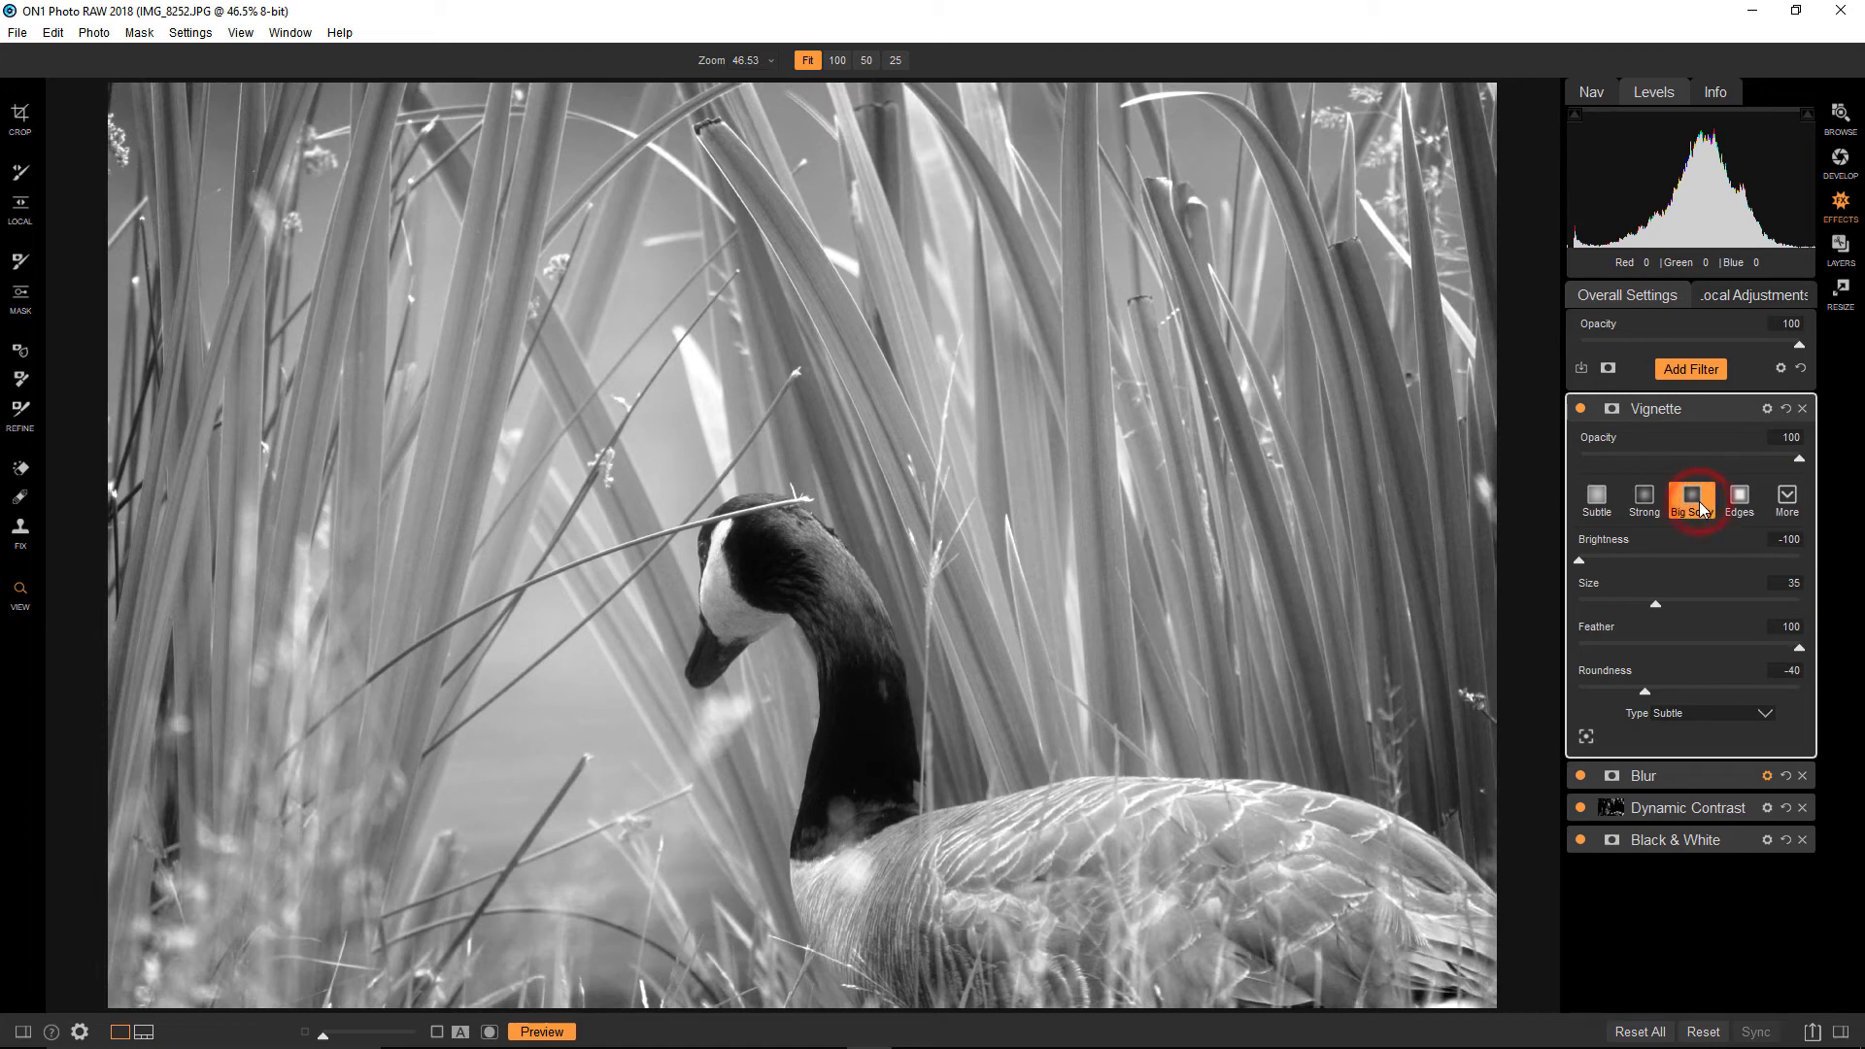
click(1578, 563)
drag(1576, 563, 1640, 559)
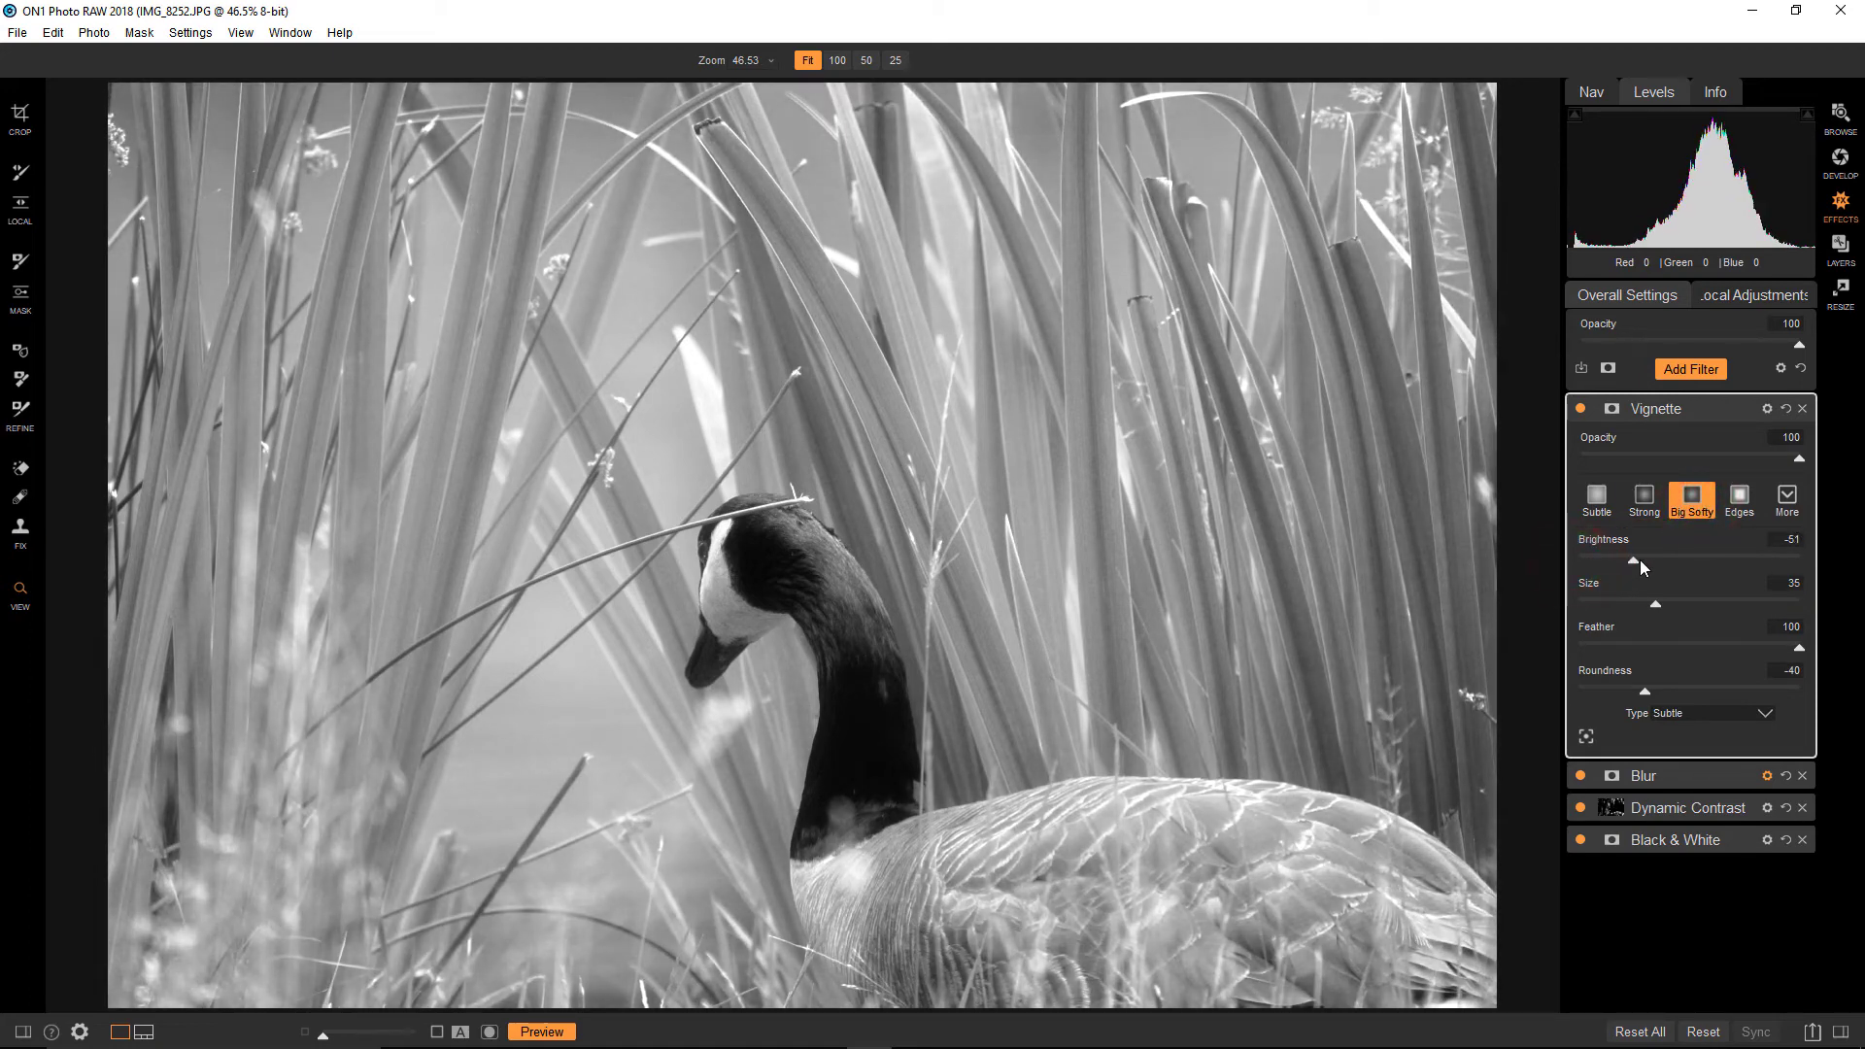
Reopen the Black & White filter and lower Green to 22 and Yellow to 17
click(1688, 853)
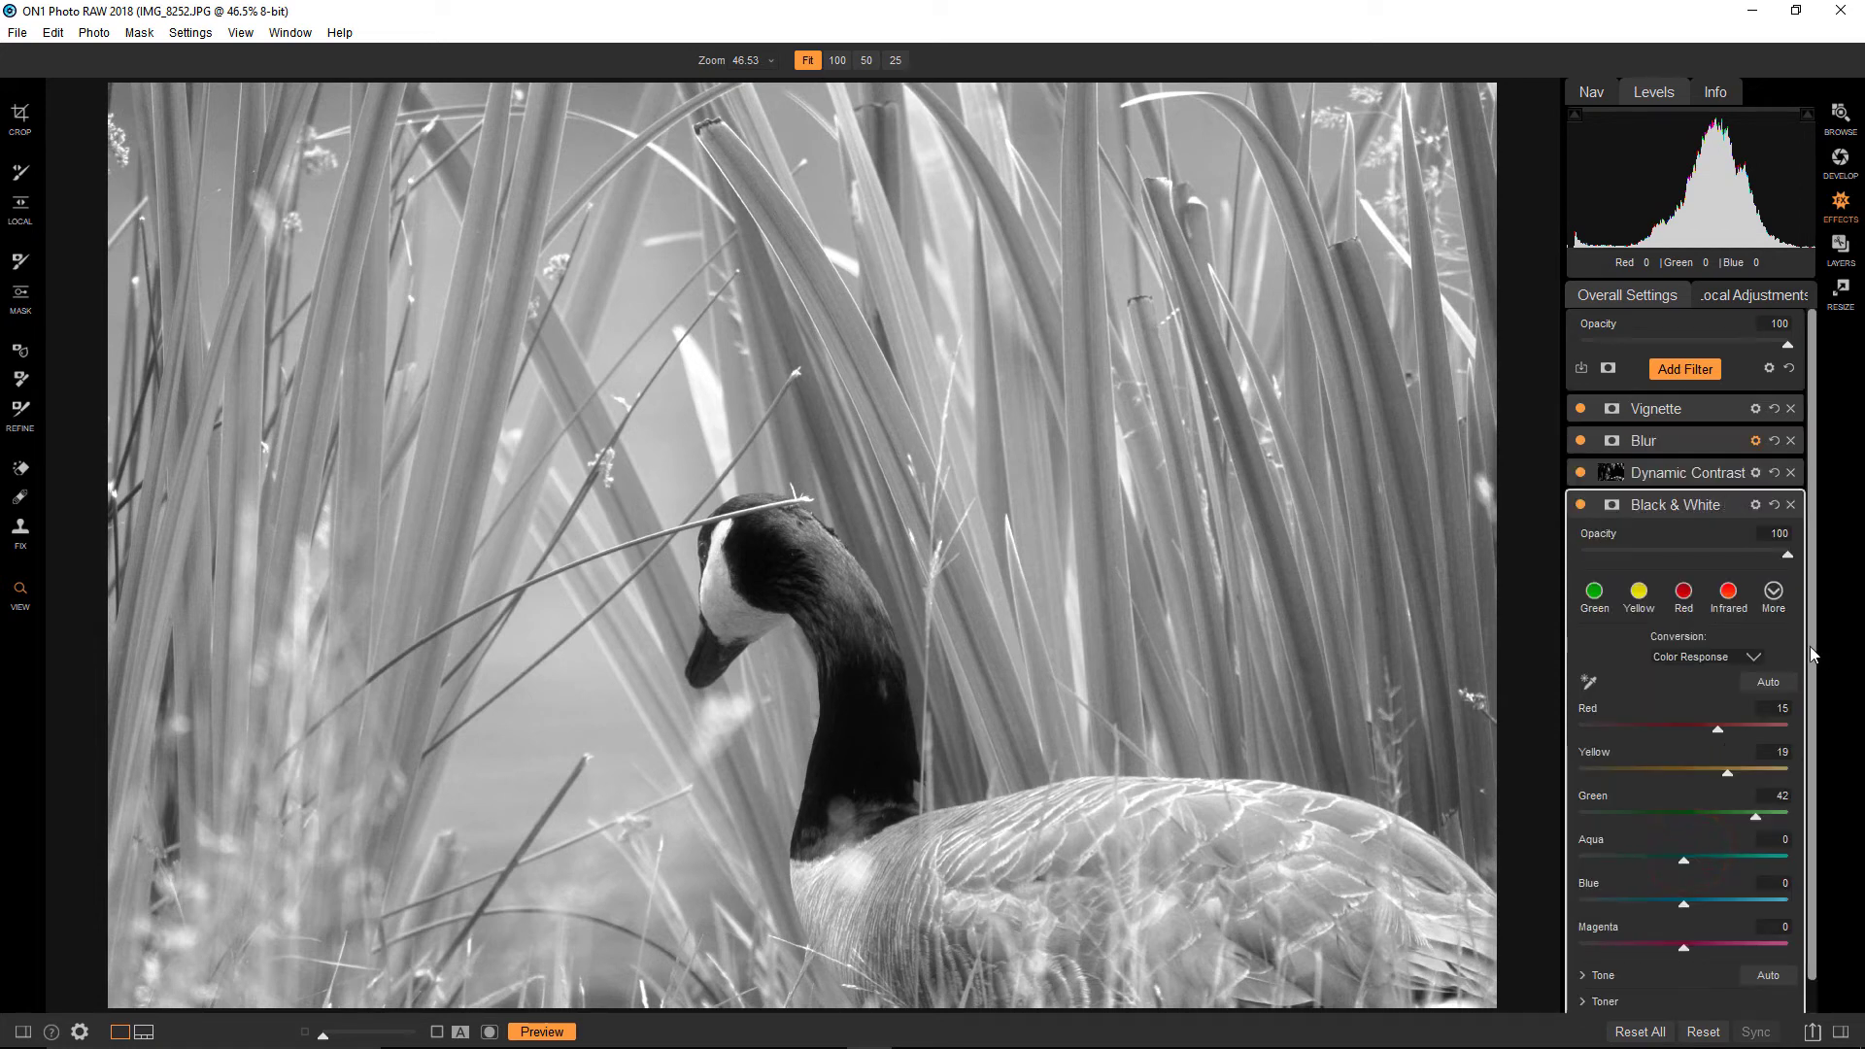
click(1807, 647)
drag(1755, 817, 1724, 783)
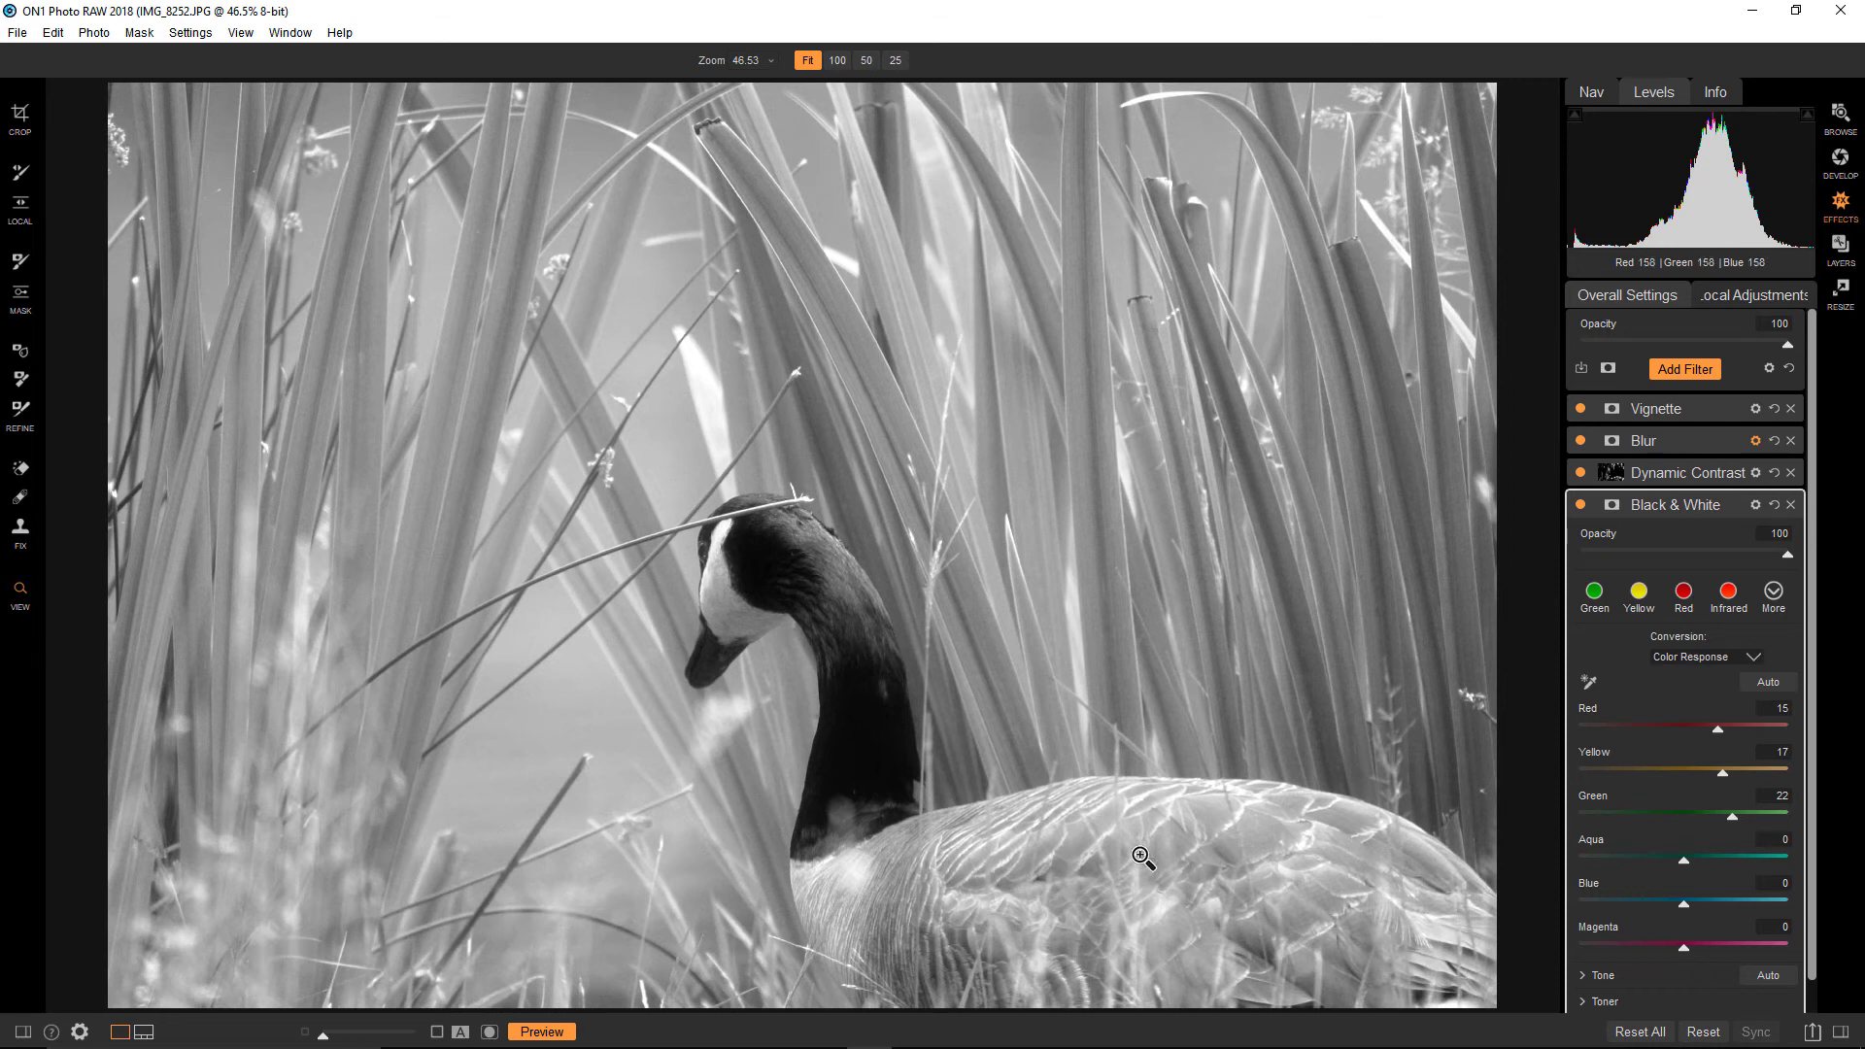
click(571, 1032)
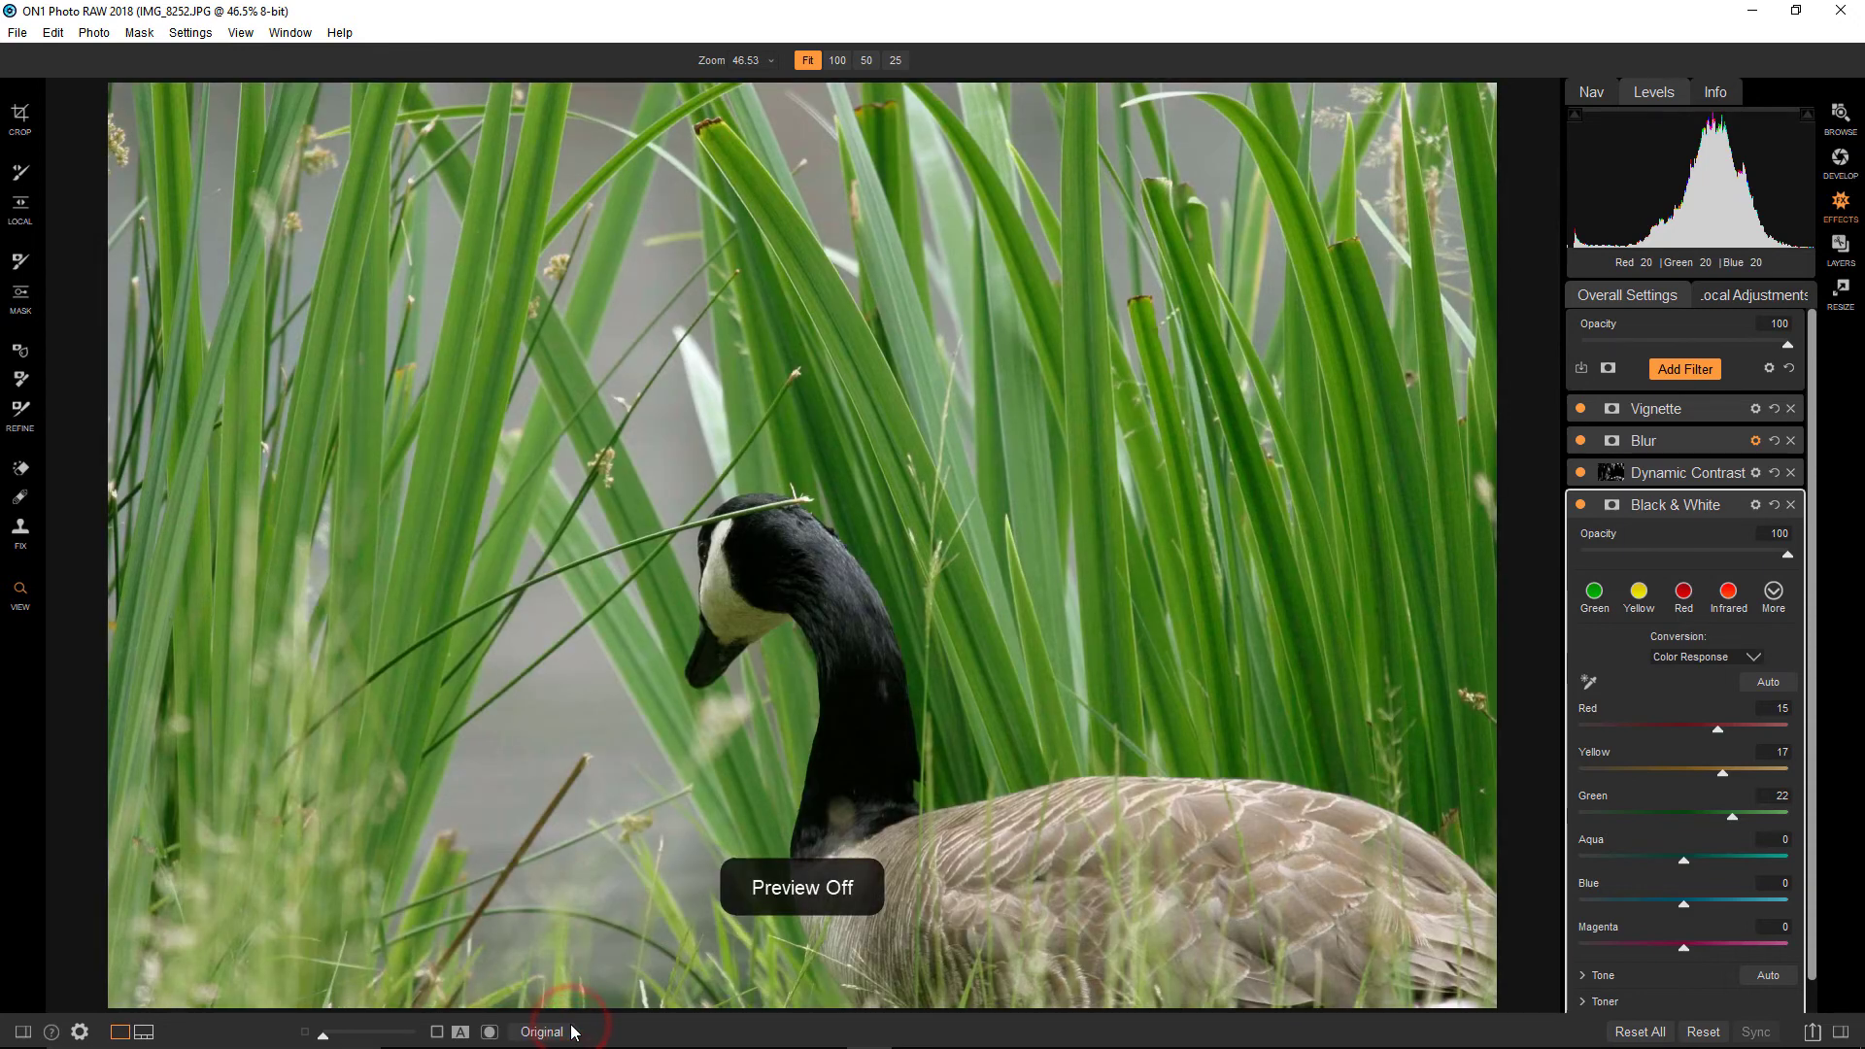
click(544, 1033)
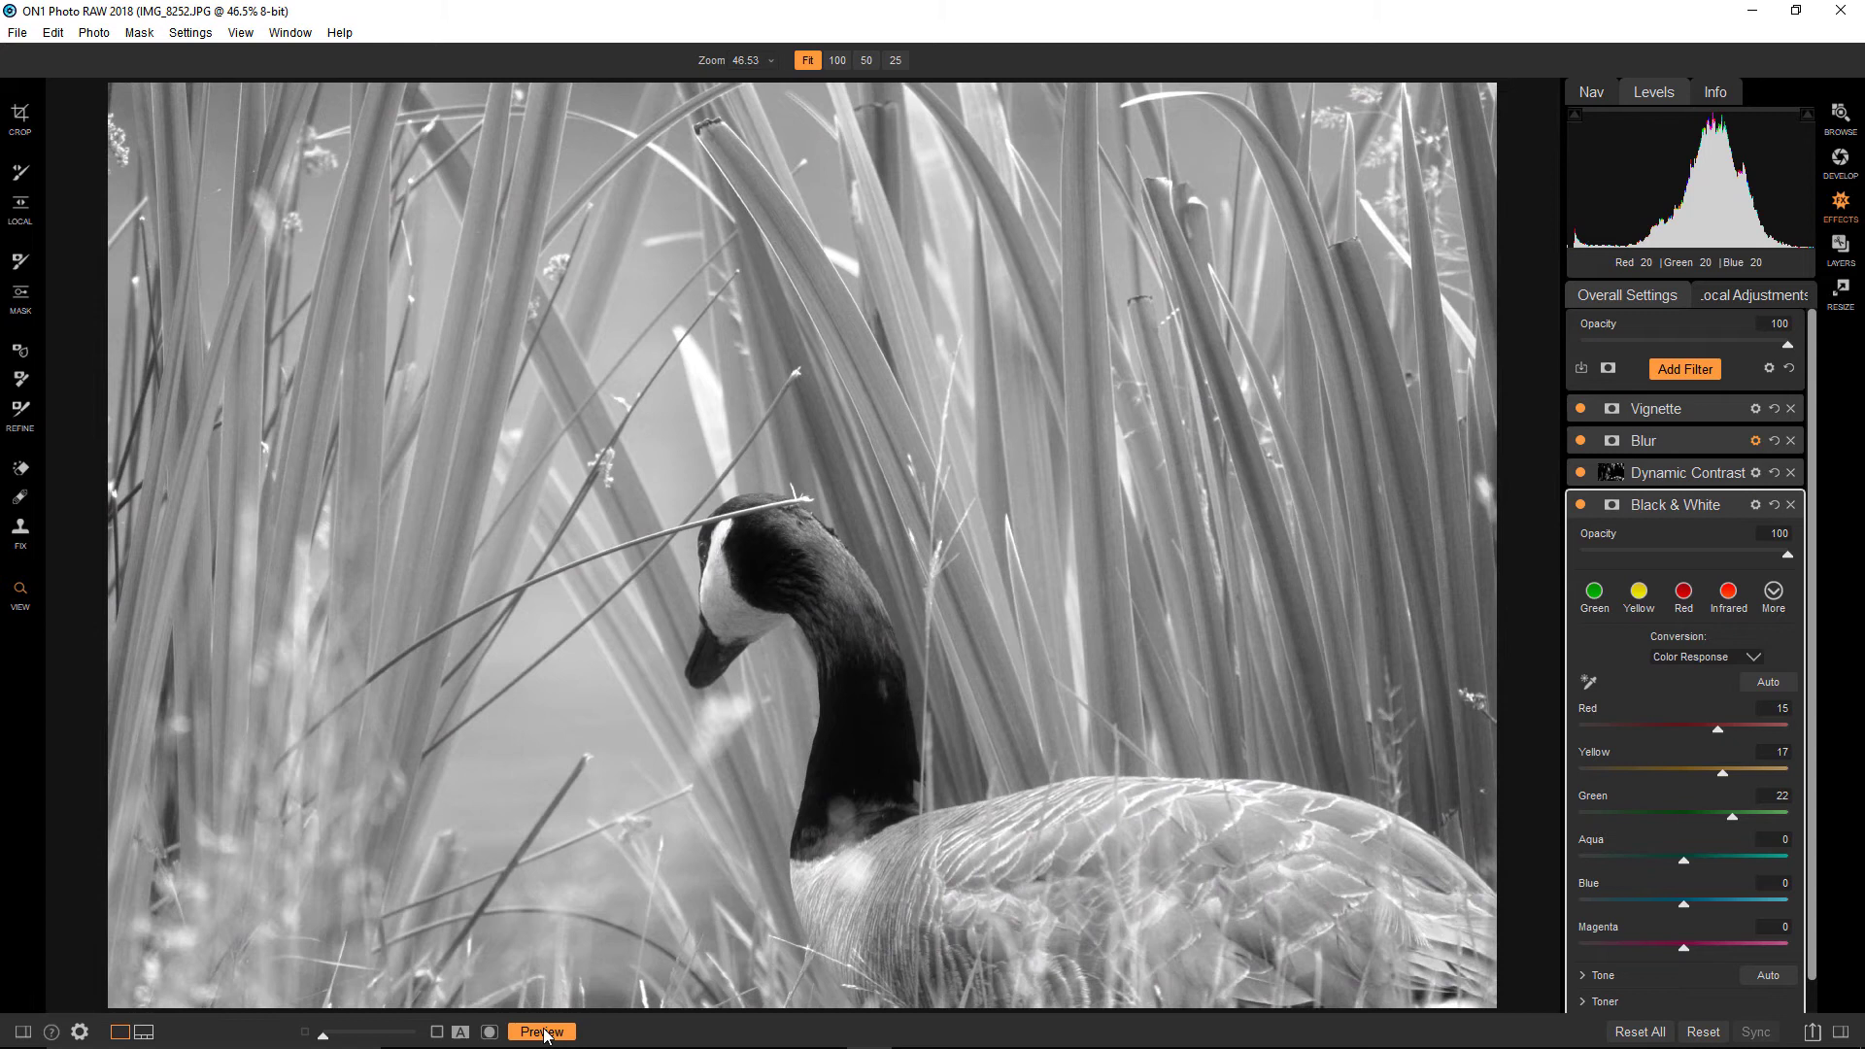
click(1672, 408)
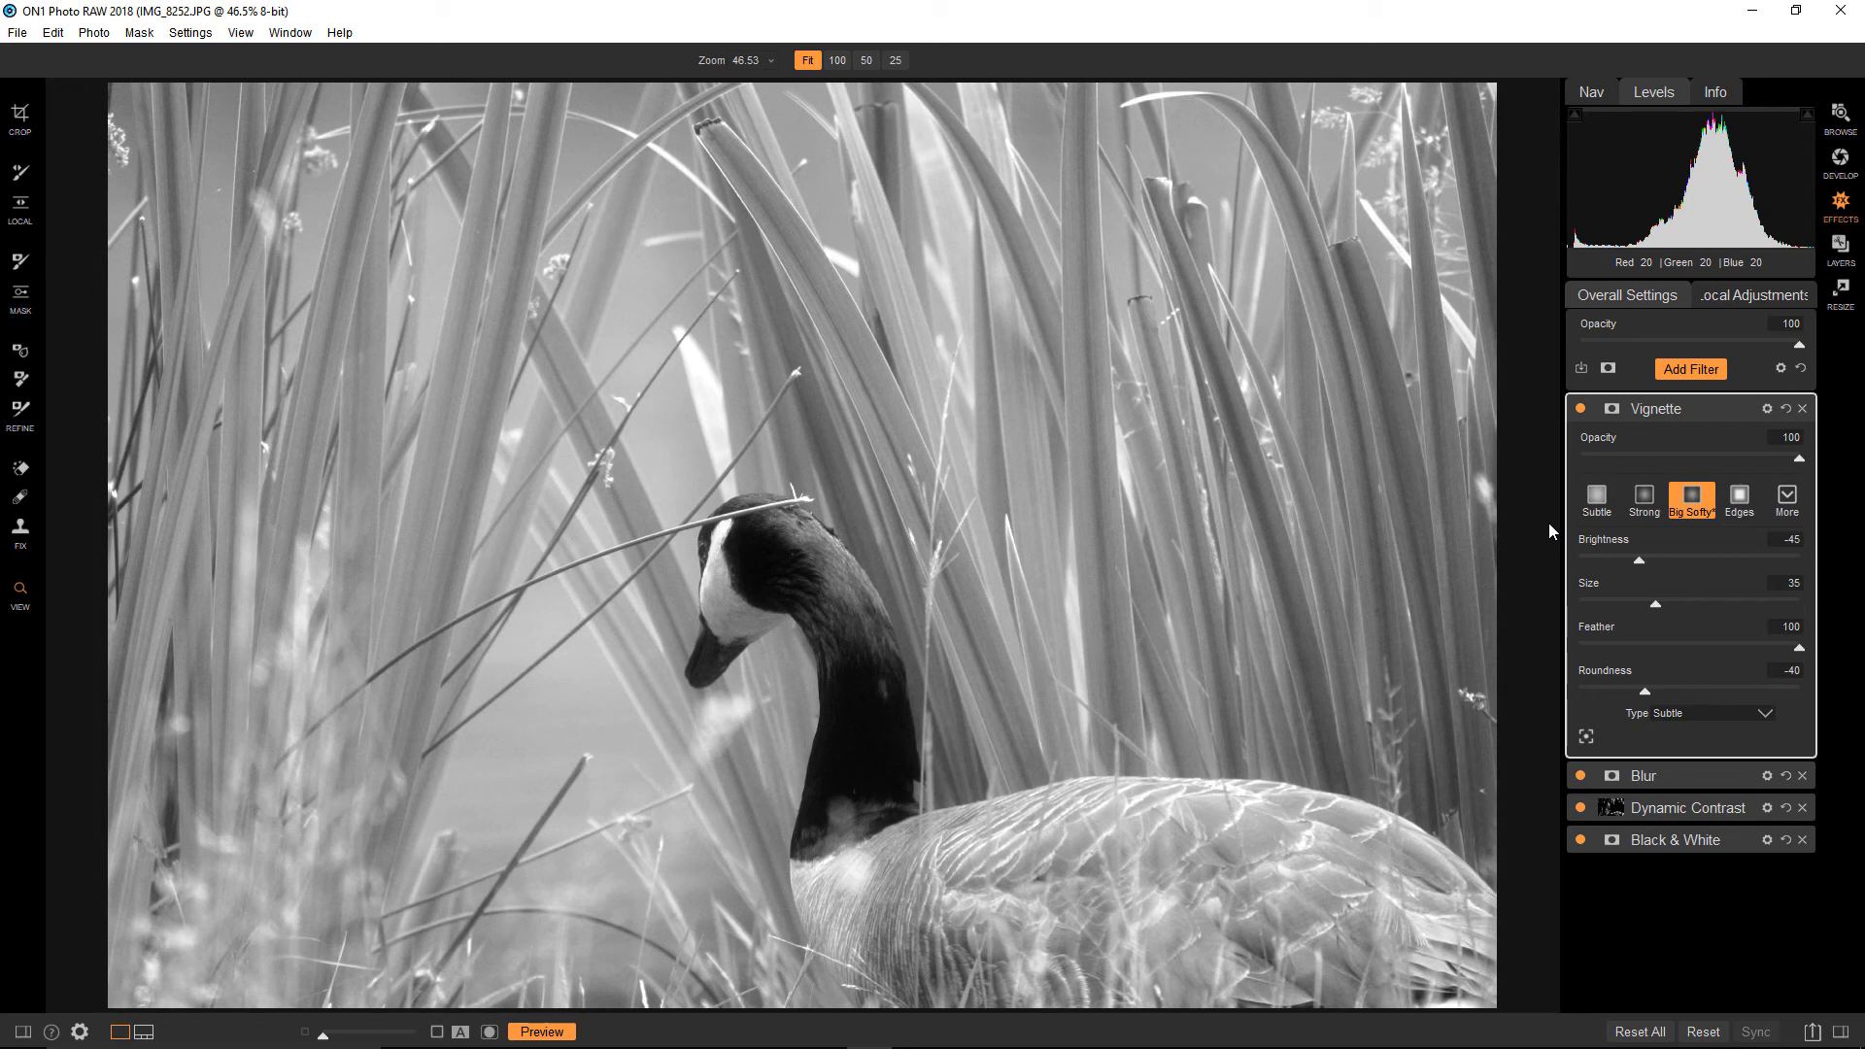
Show Work Files as a thumbnail grid and rotate IMG_5506.CR2 left, then back right
click(1842, 117)
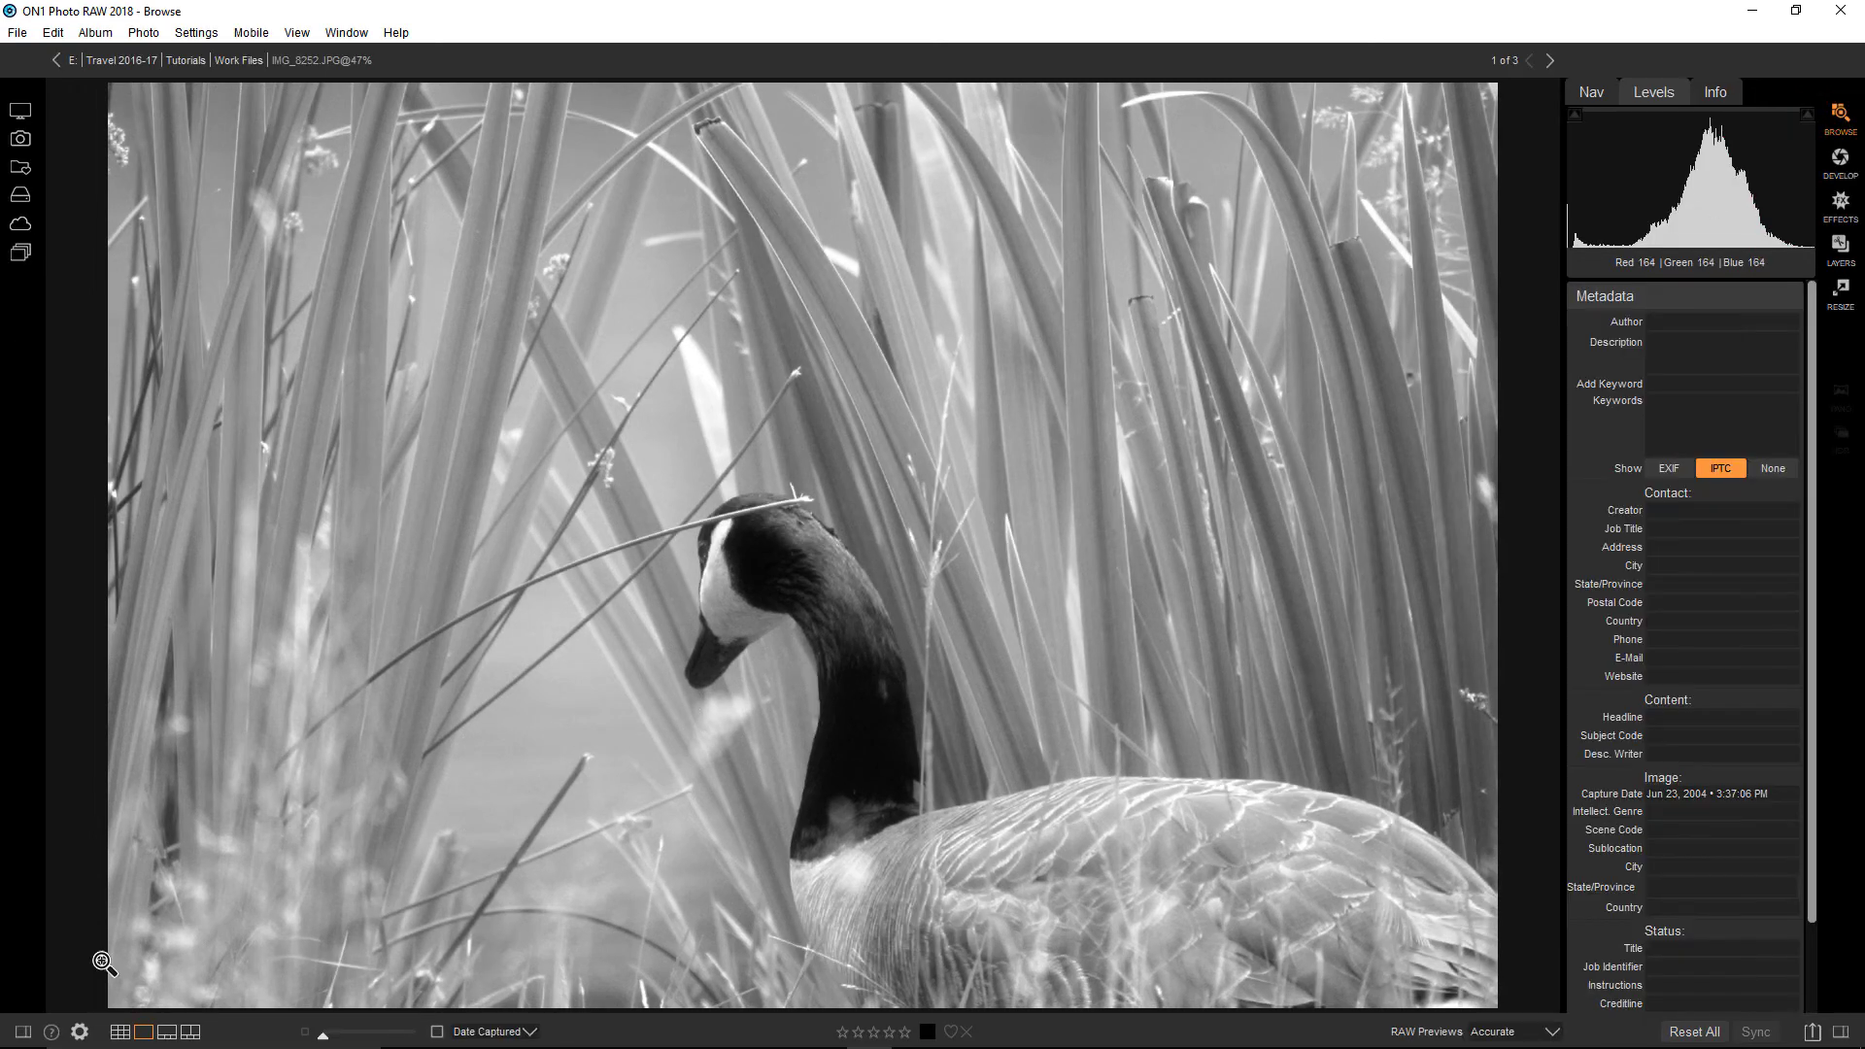
click(121, 1034)
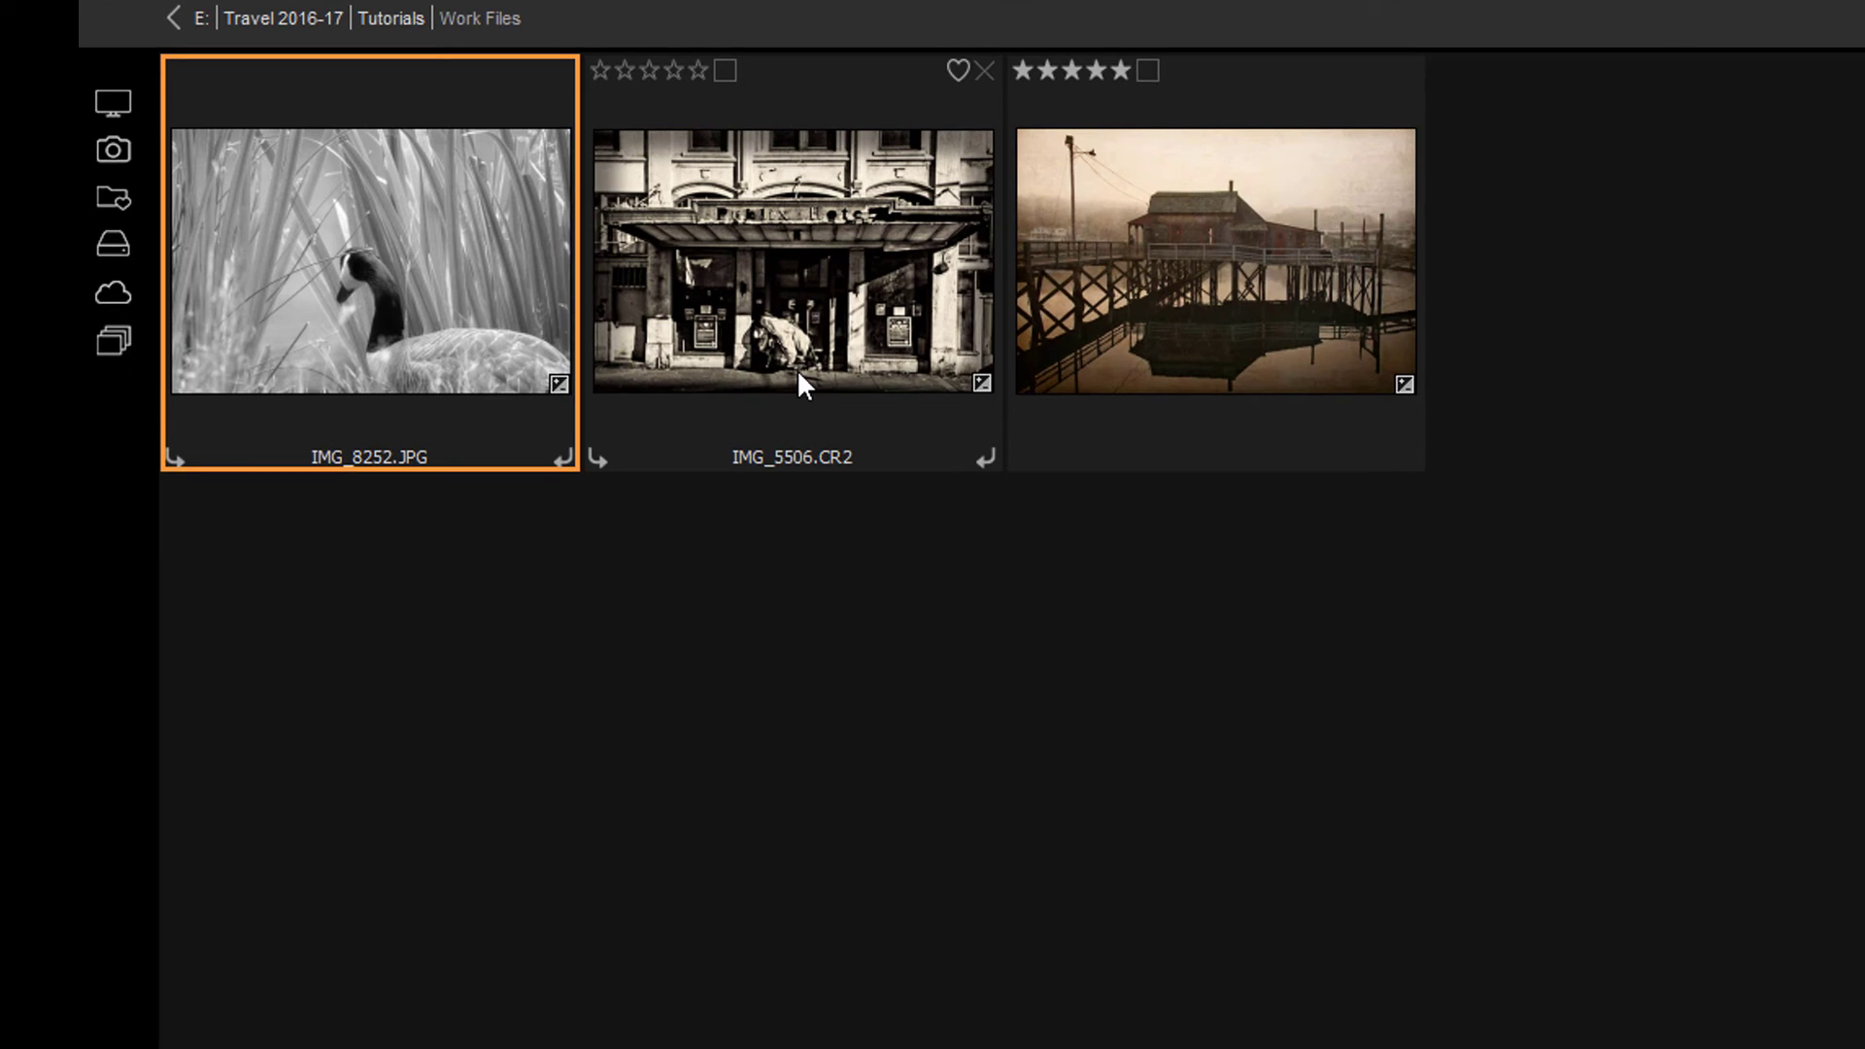
click(596, 457)
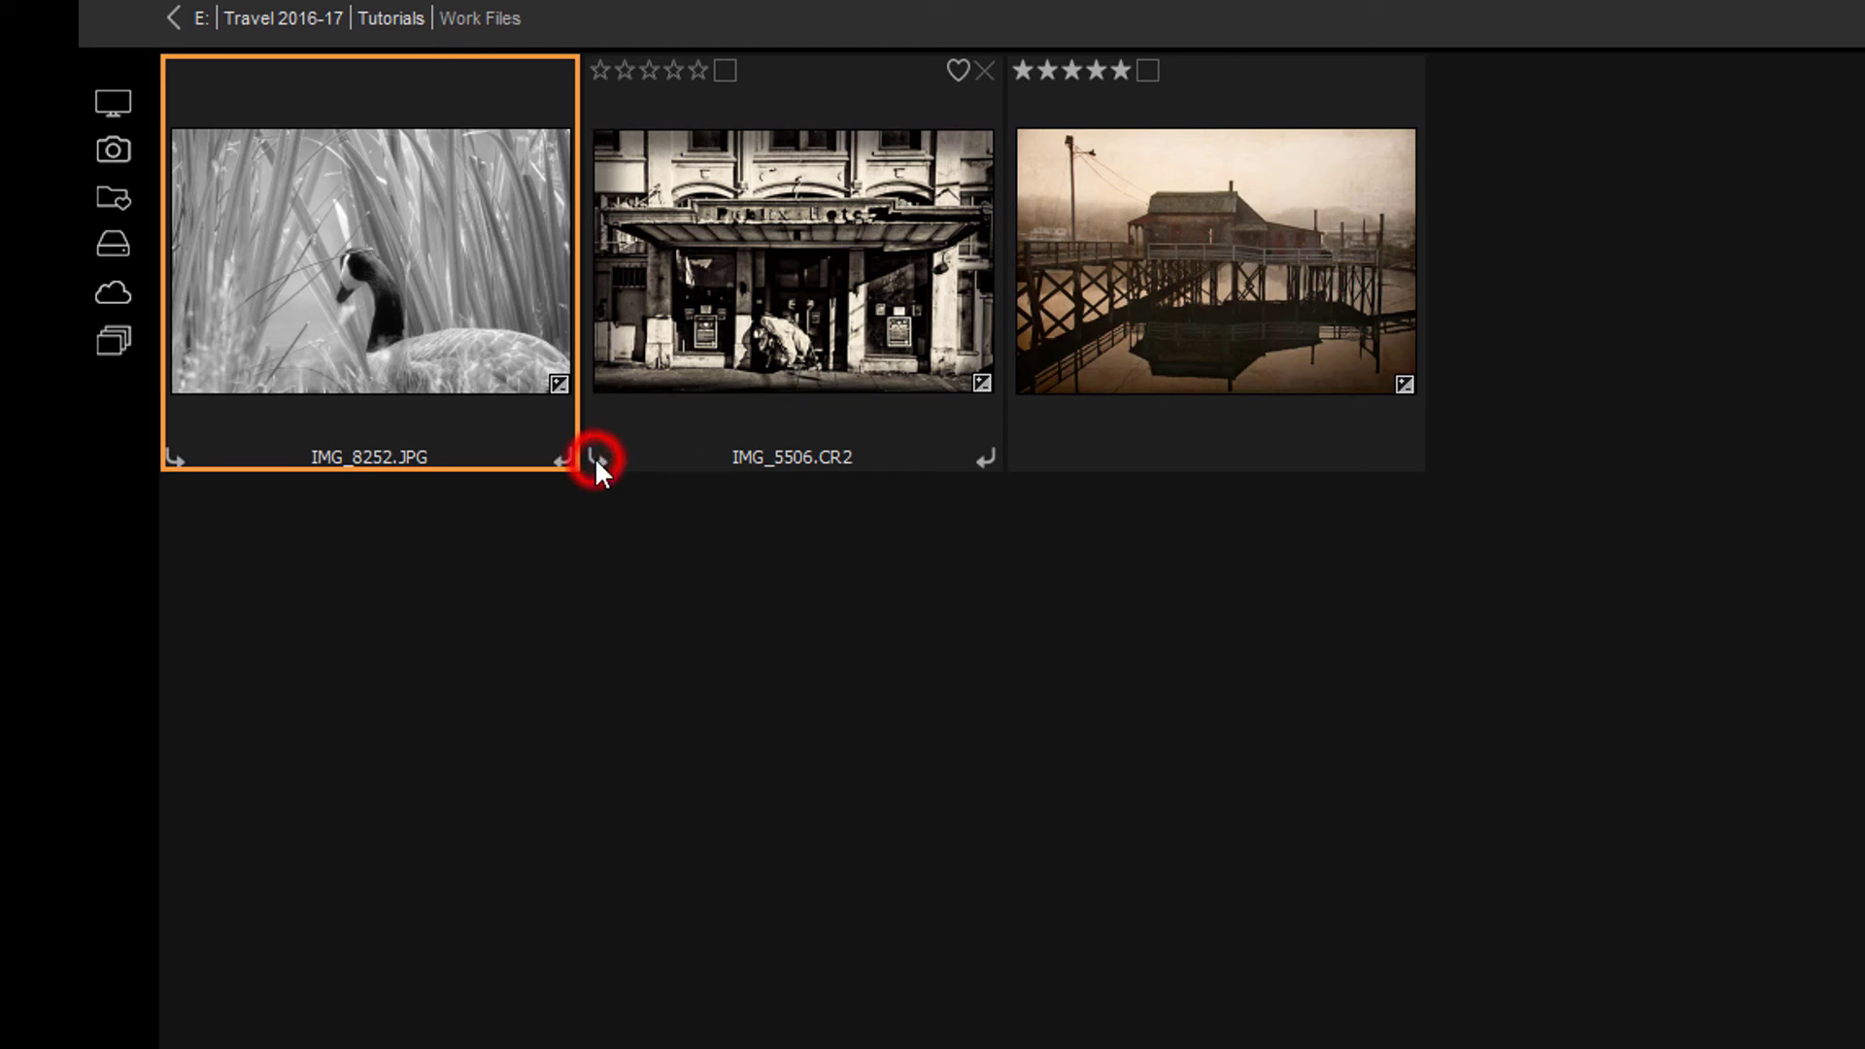
click(977, 452)
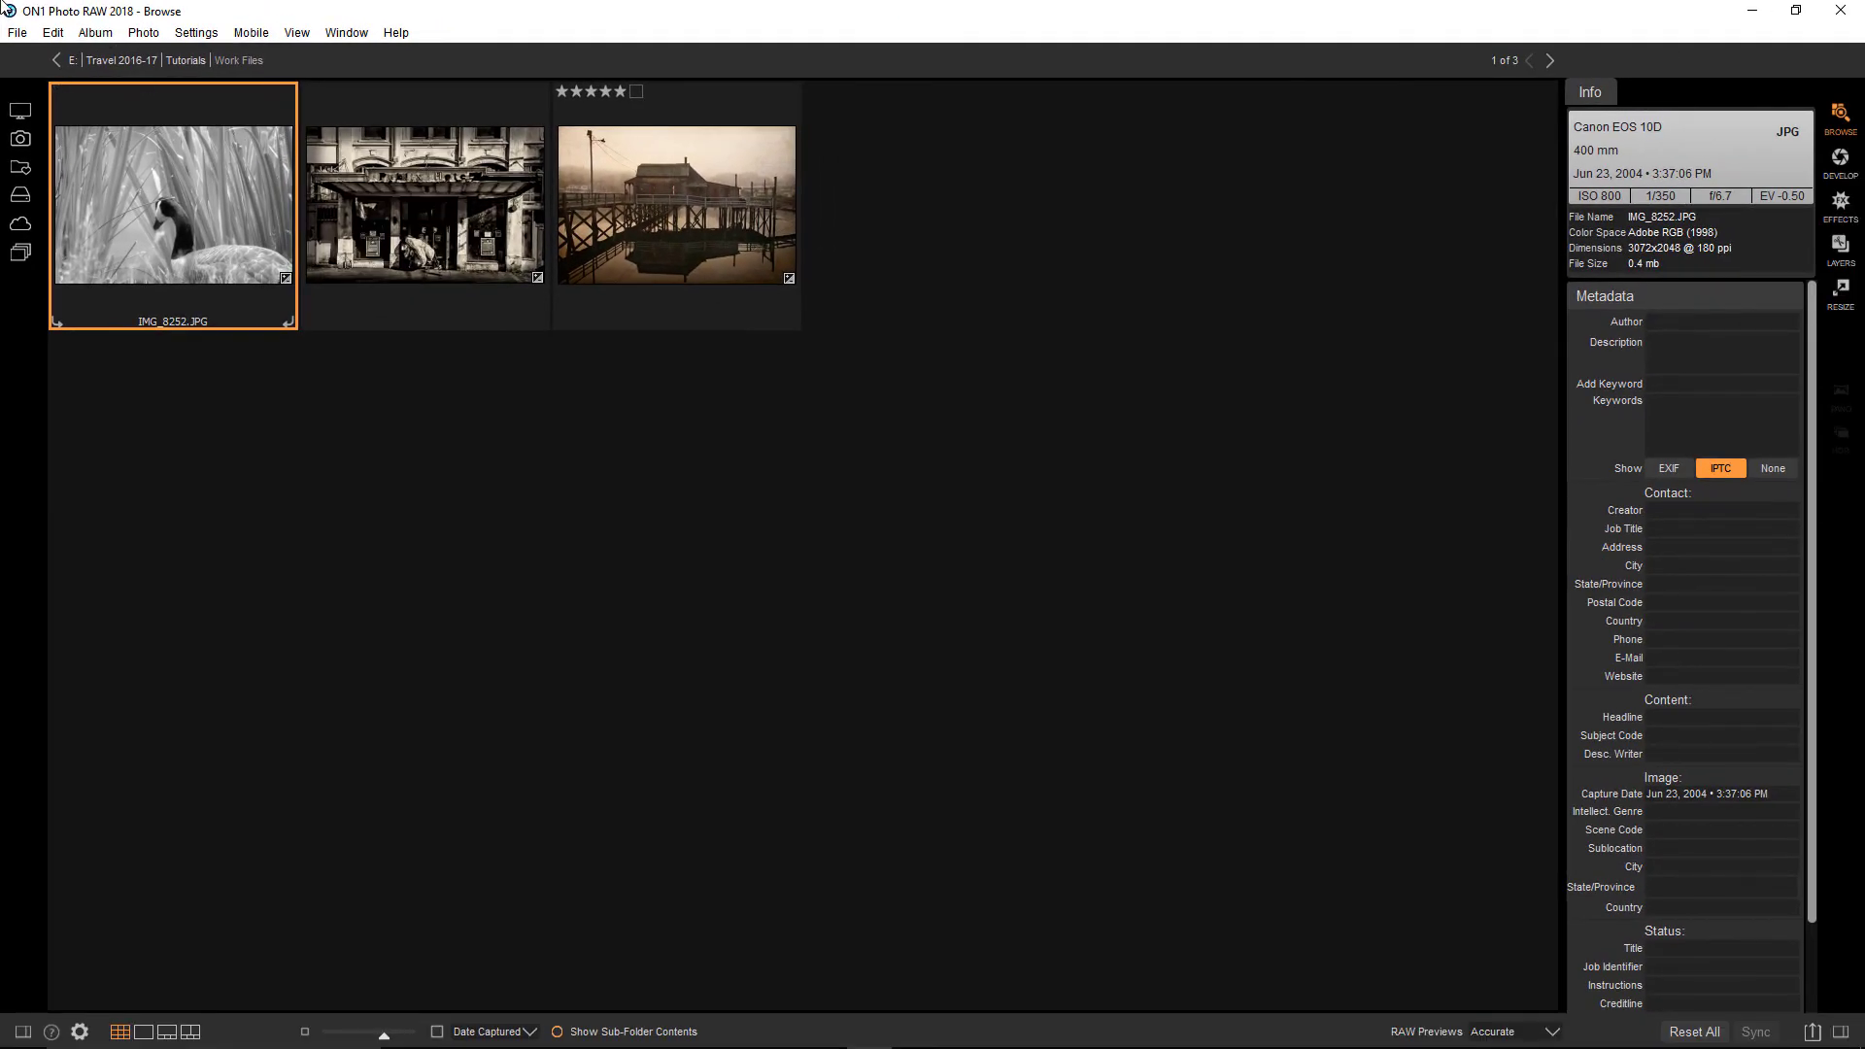
Rotate IMG_8252.JPG 90° counterclockwise, rotate it back clockwise to landscape, then open it in Develop
click(144, 32)
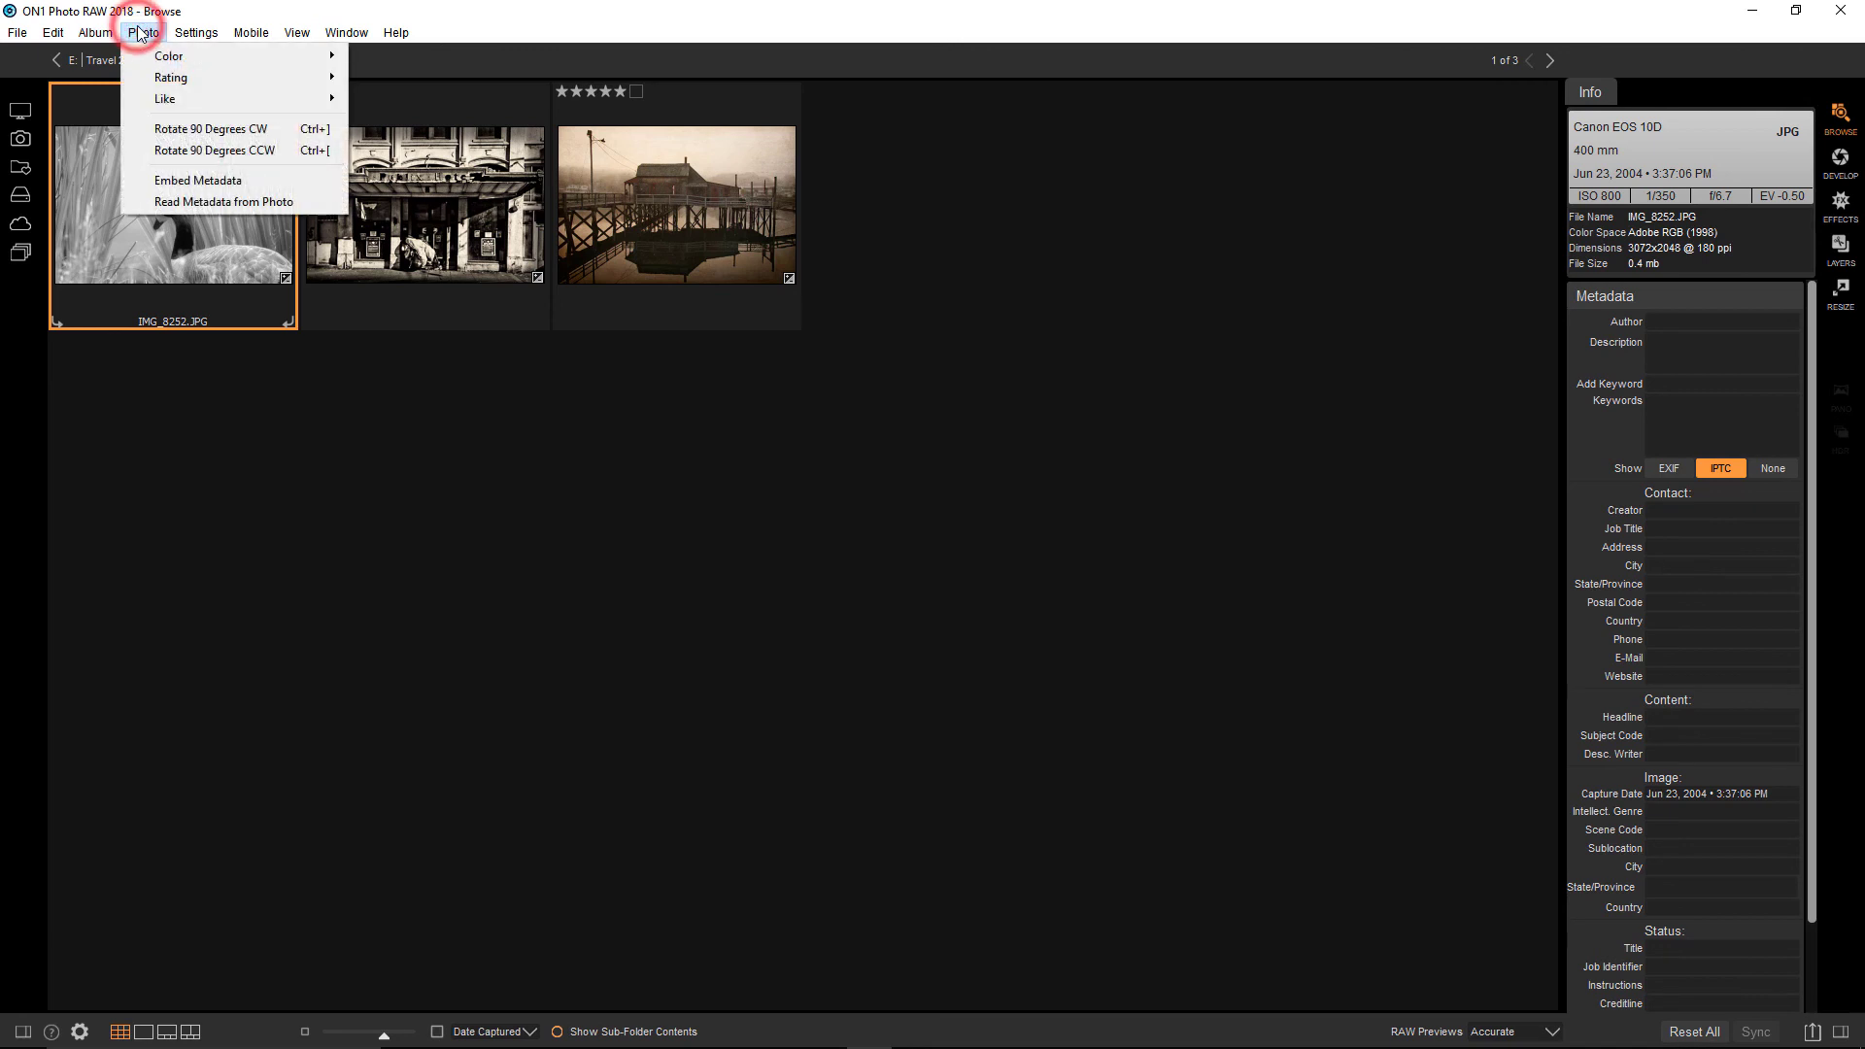
click(226, 153)
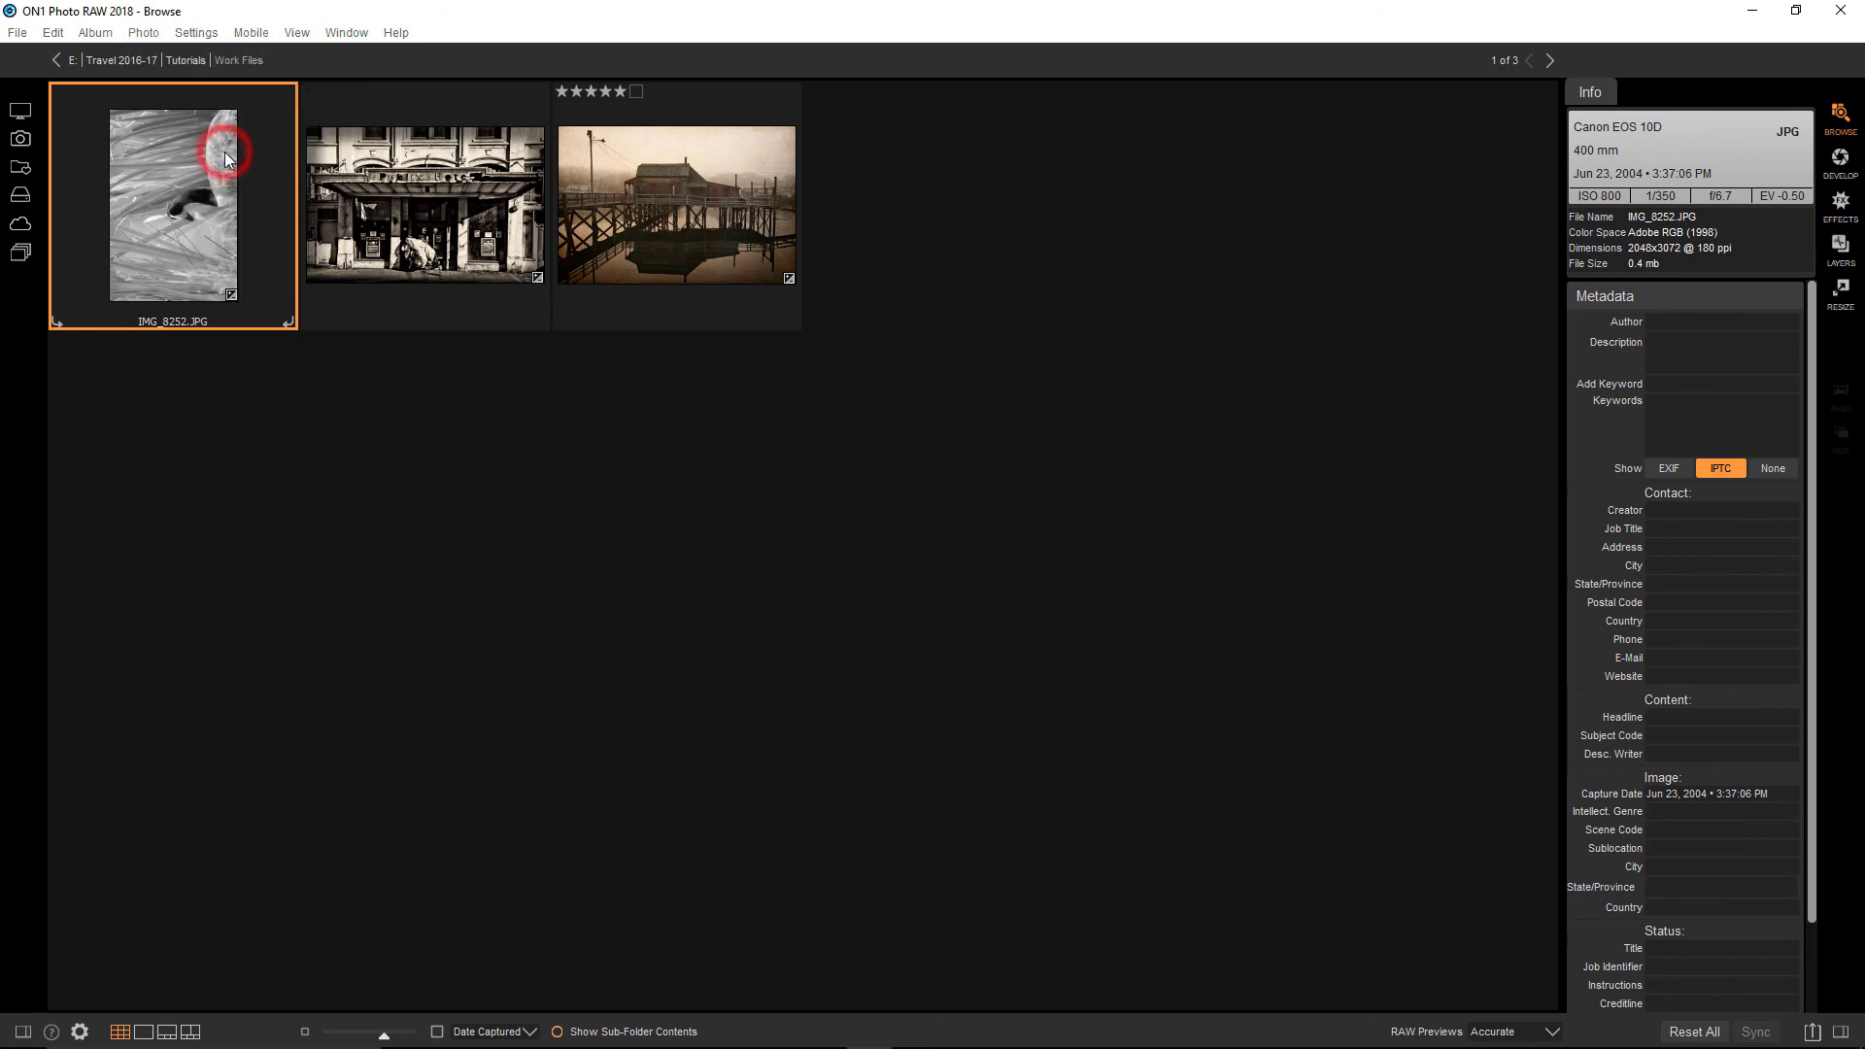
click(187, 36)
click(144, 32)
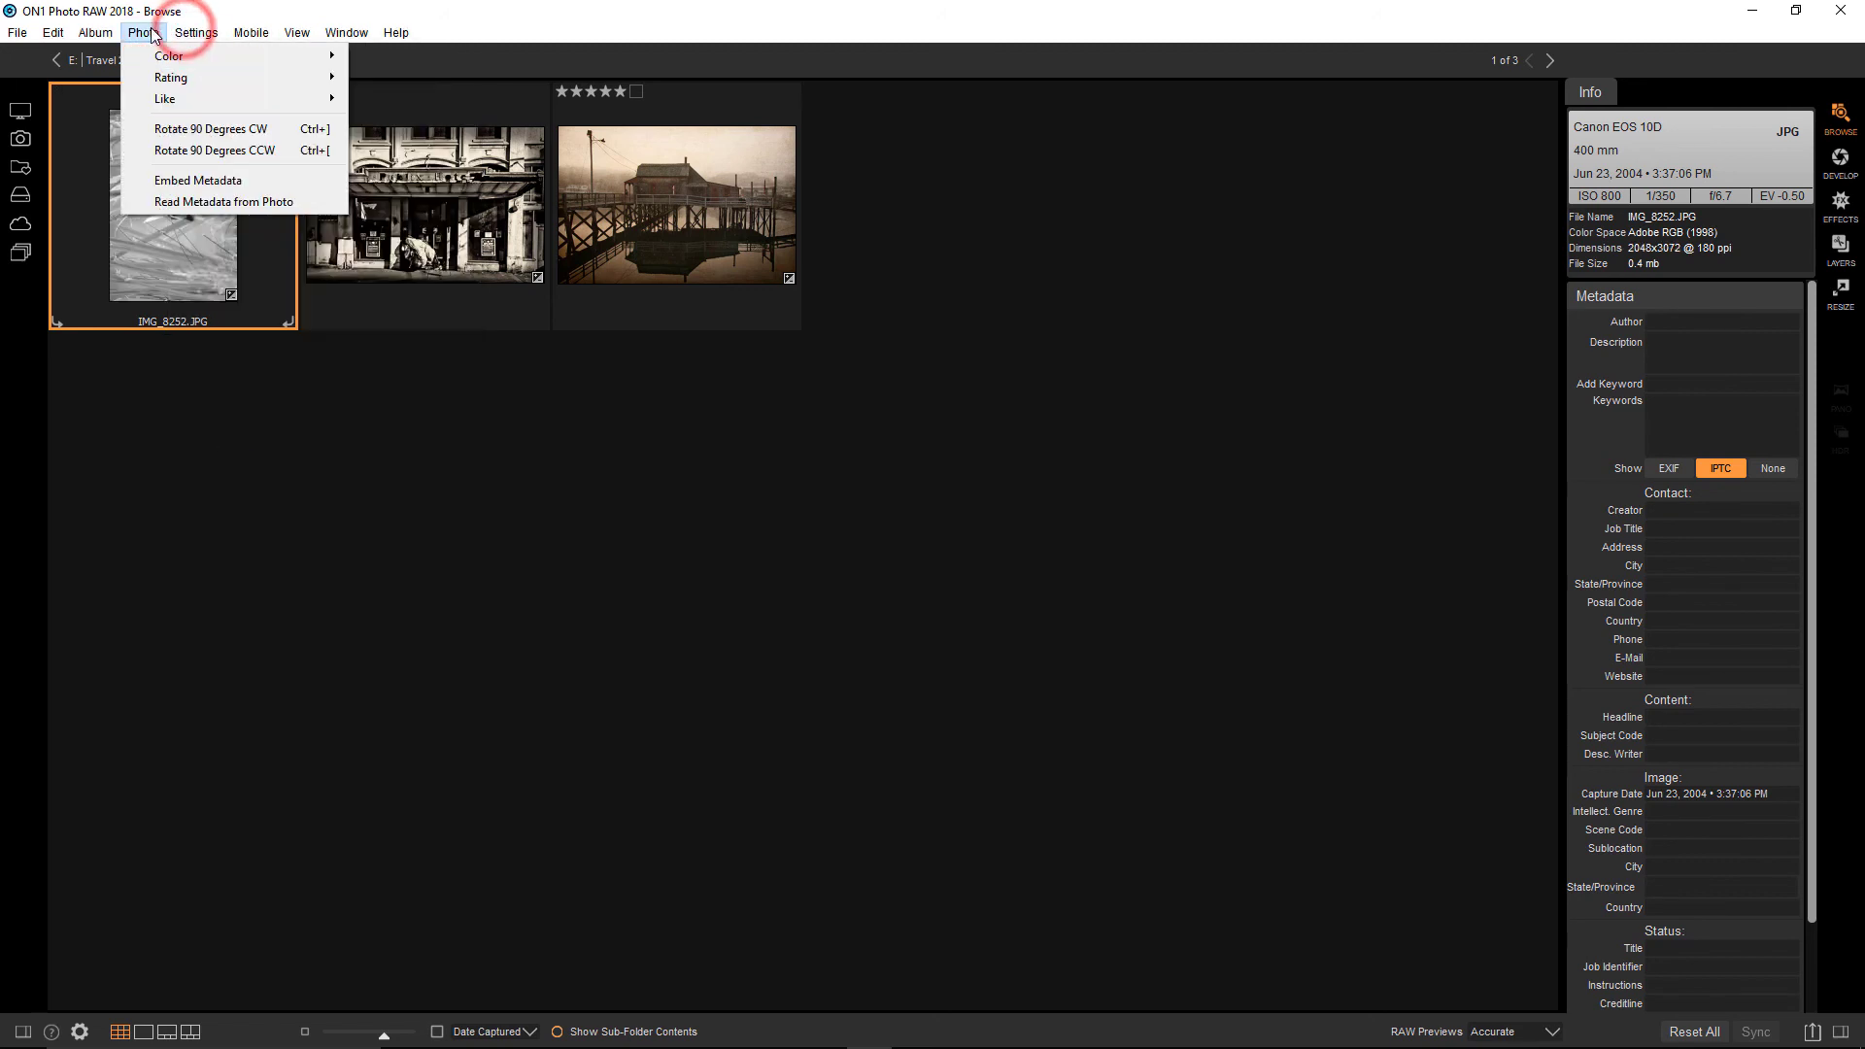
click(194, 129)
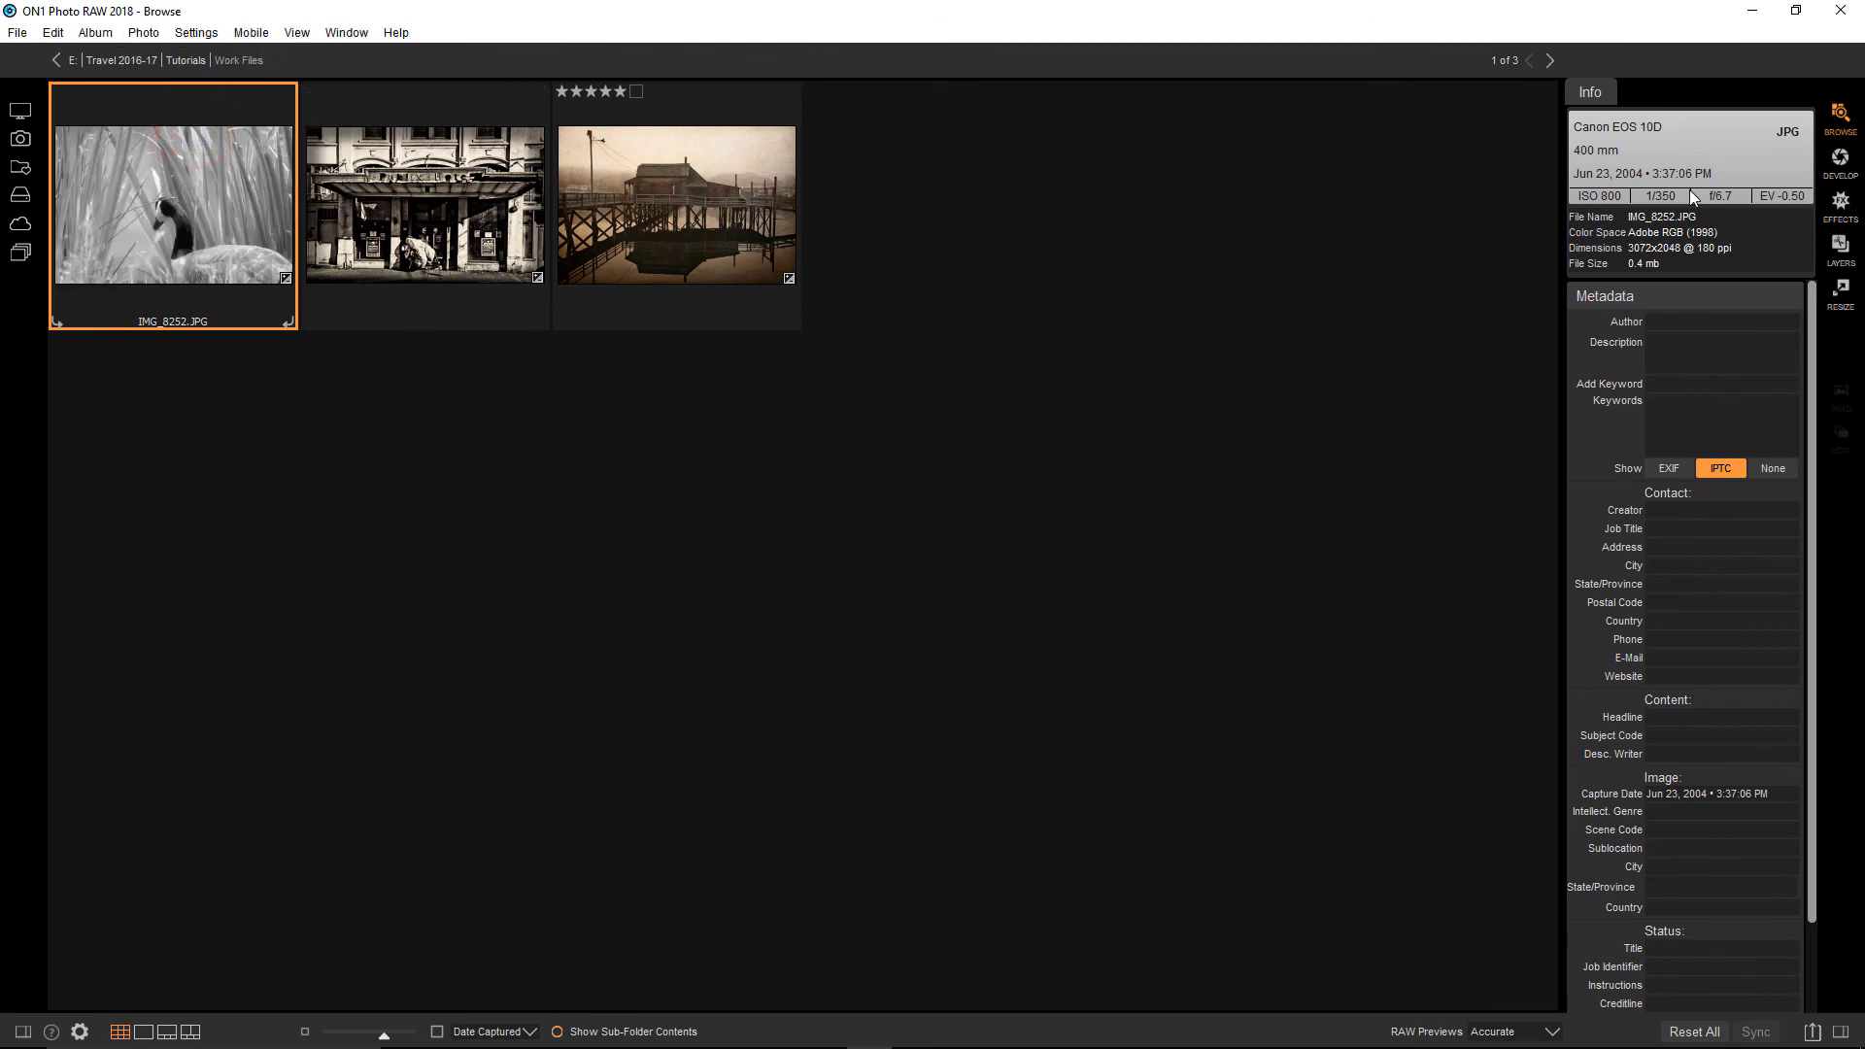
click(1839, 161)
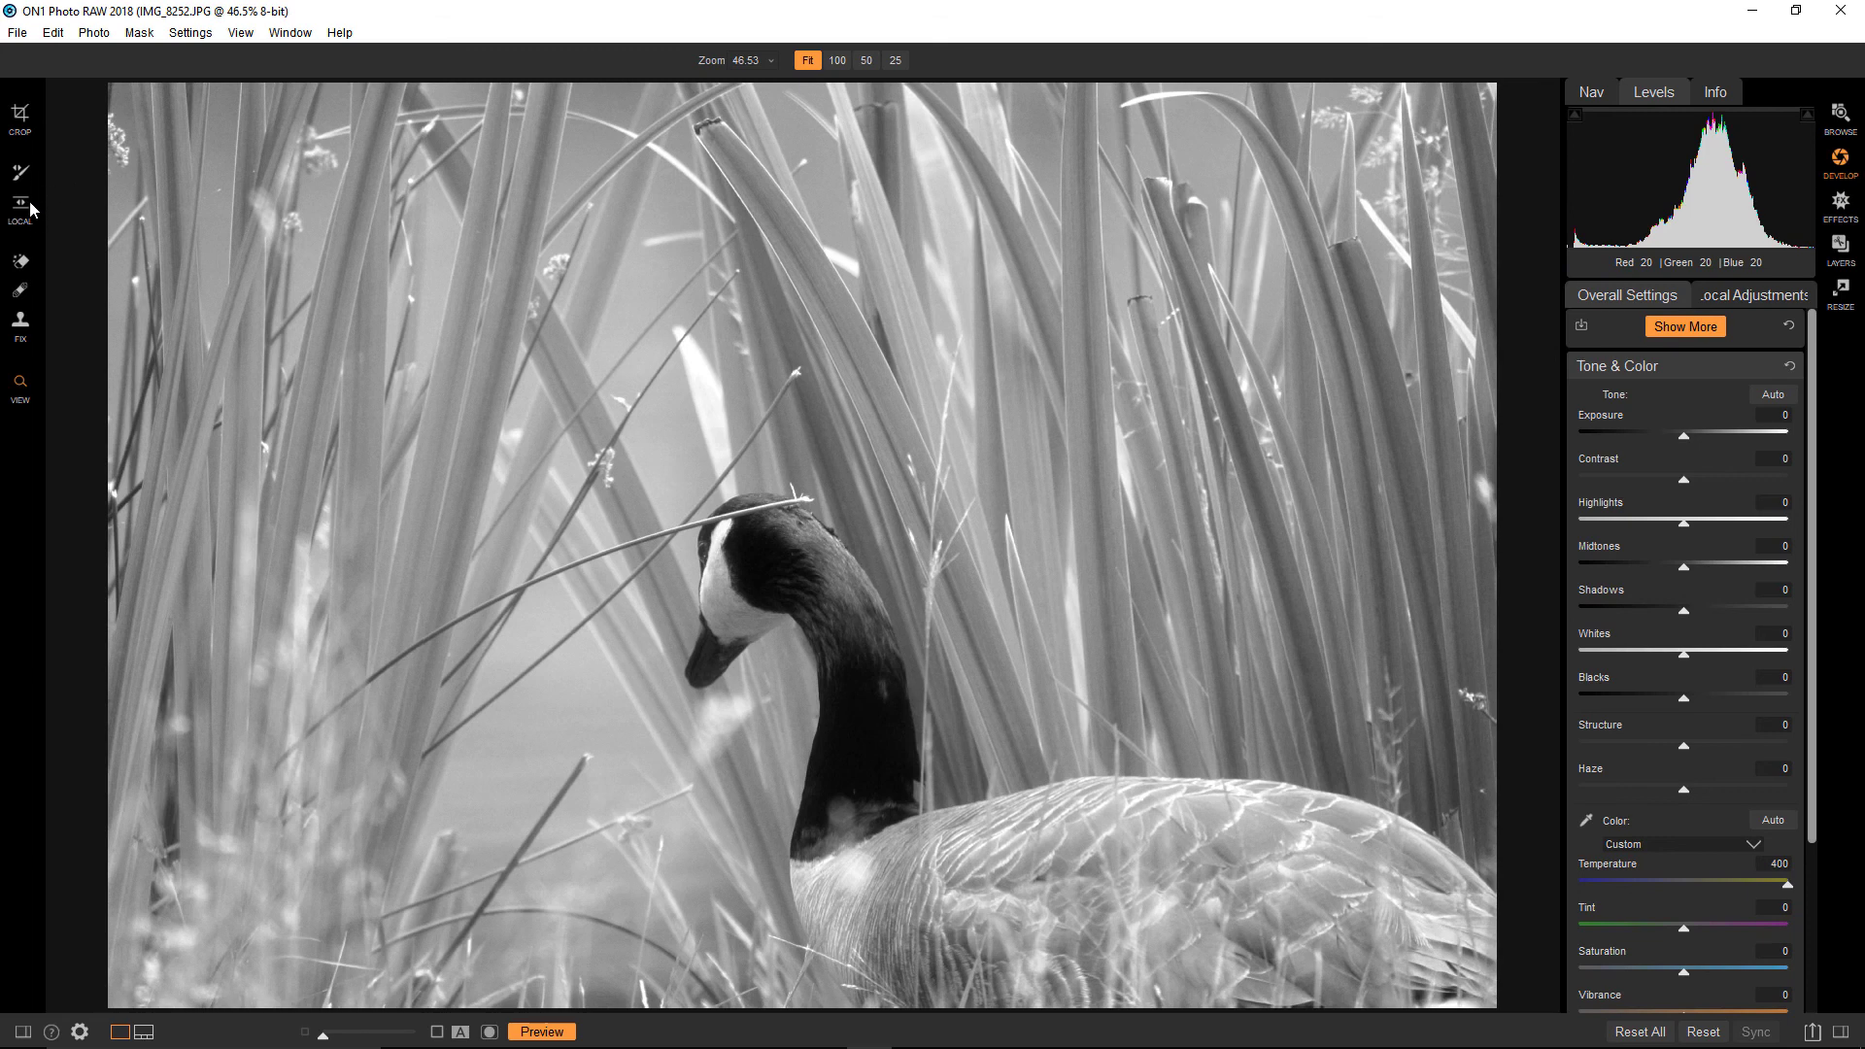
In the Crop tool, turn the goose photo to portrait and back to 3072x2048 landscape
click(19, 117)
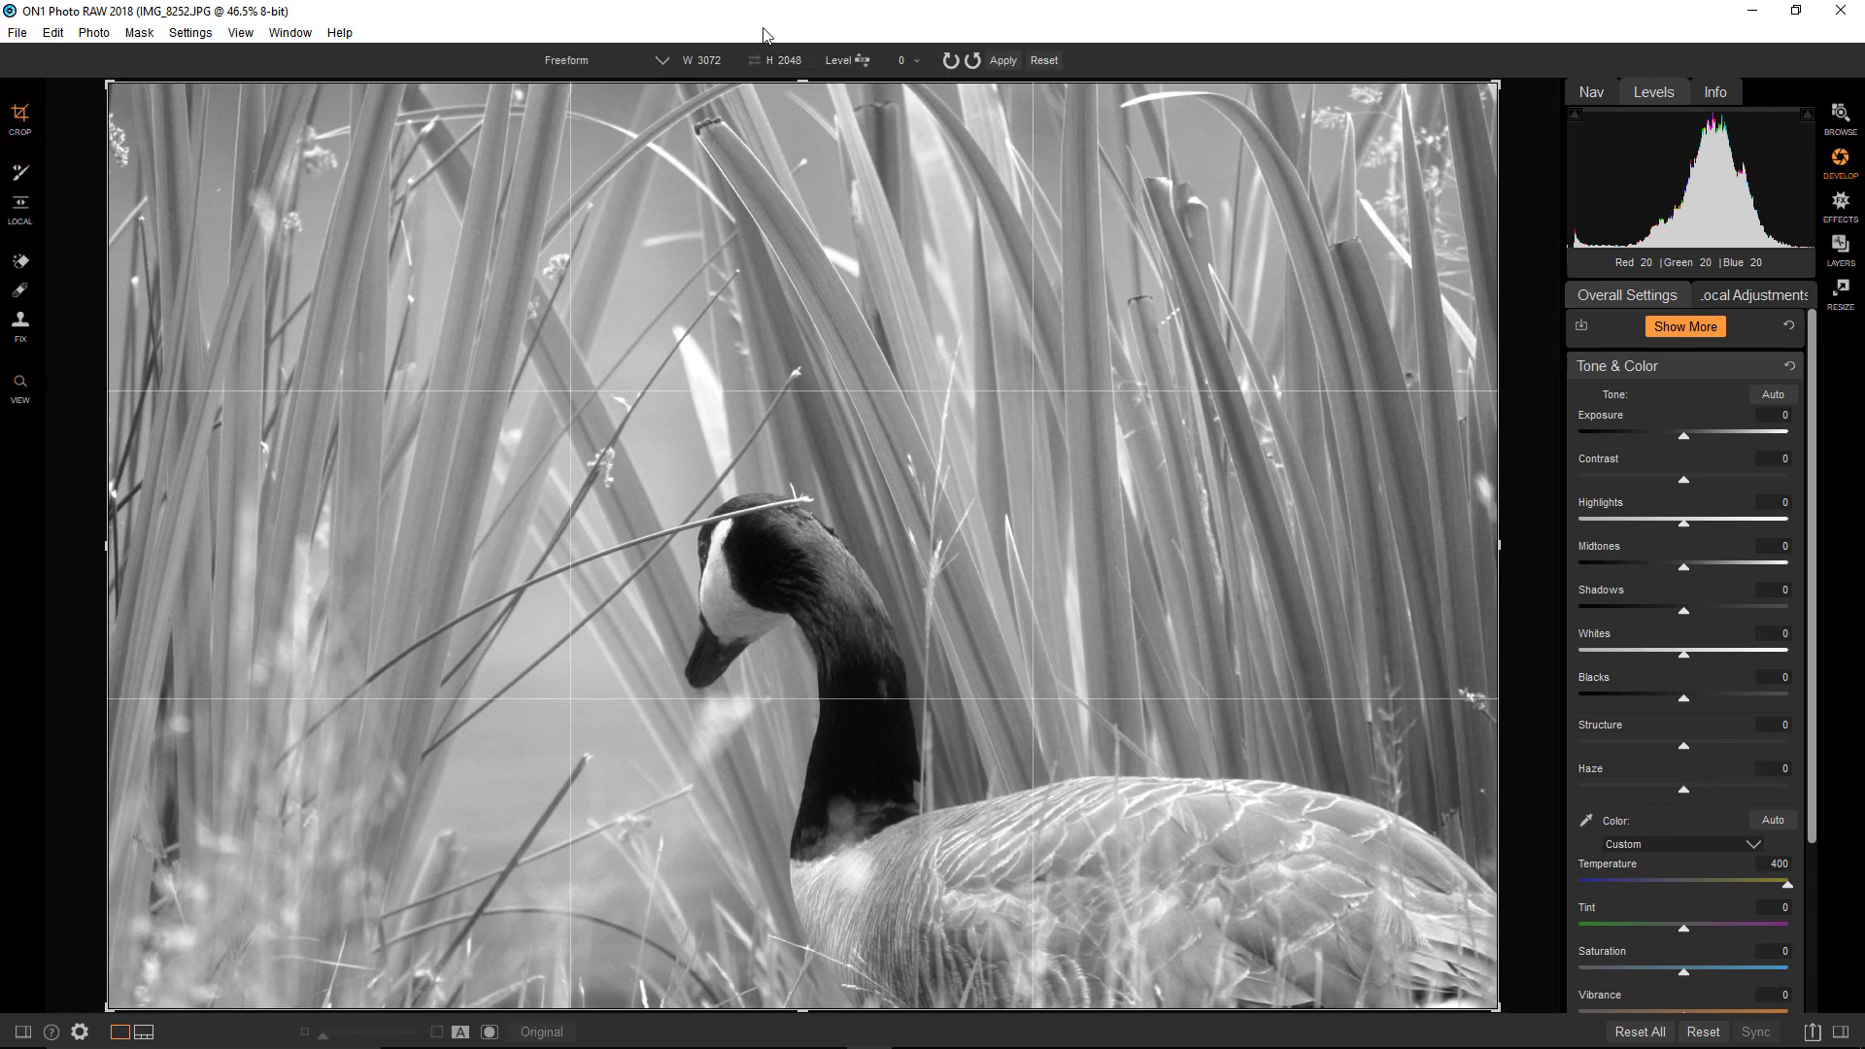
click(949, 62)
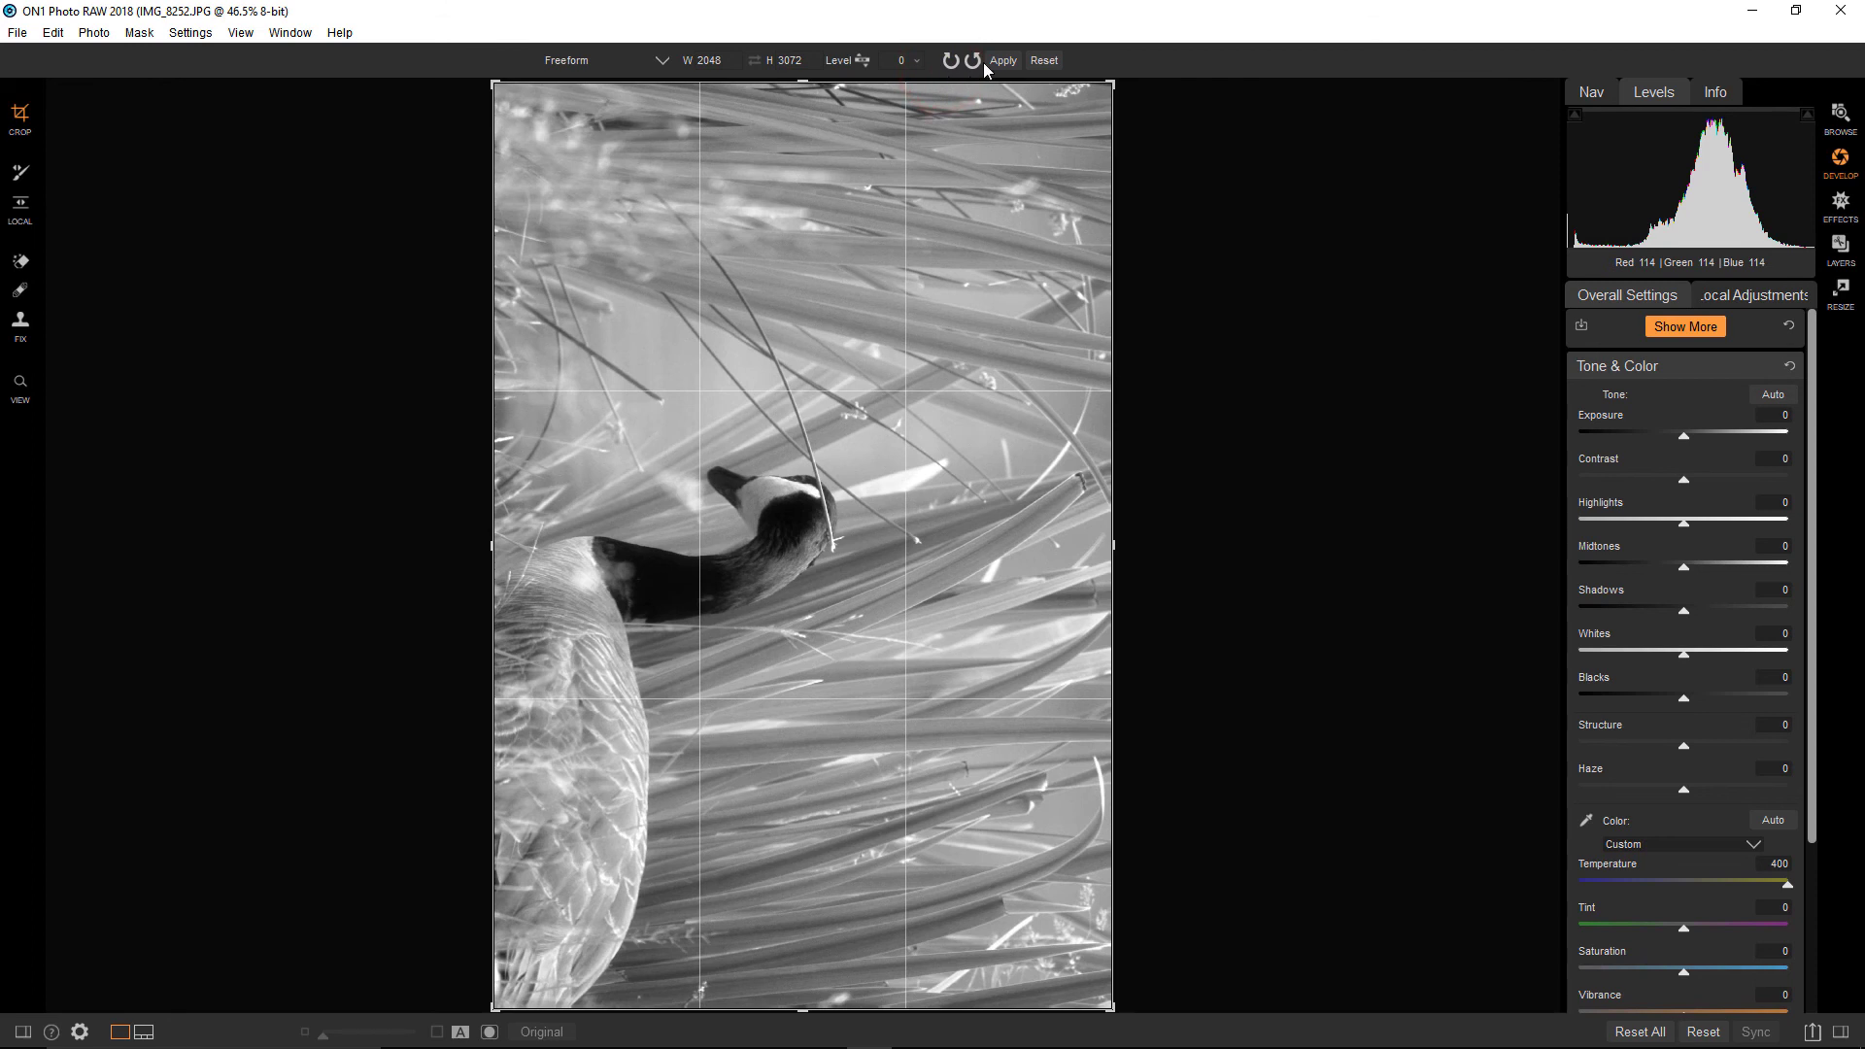
click(976, 62)
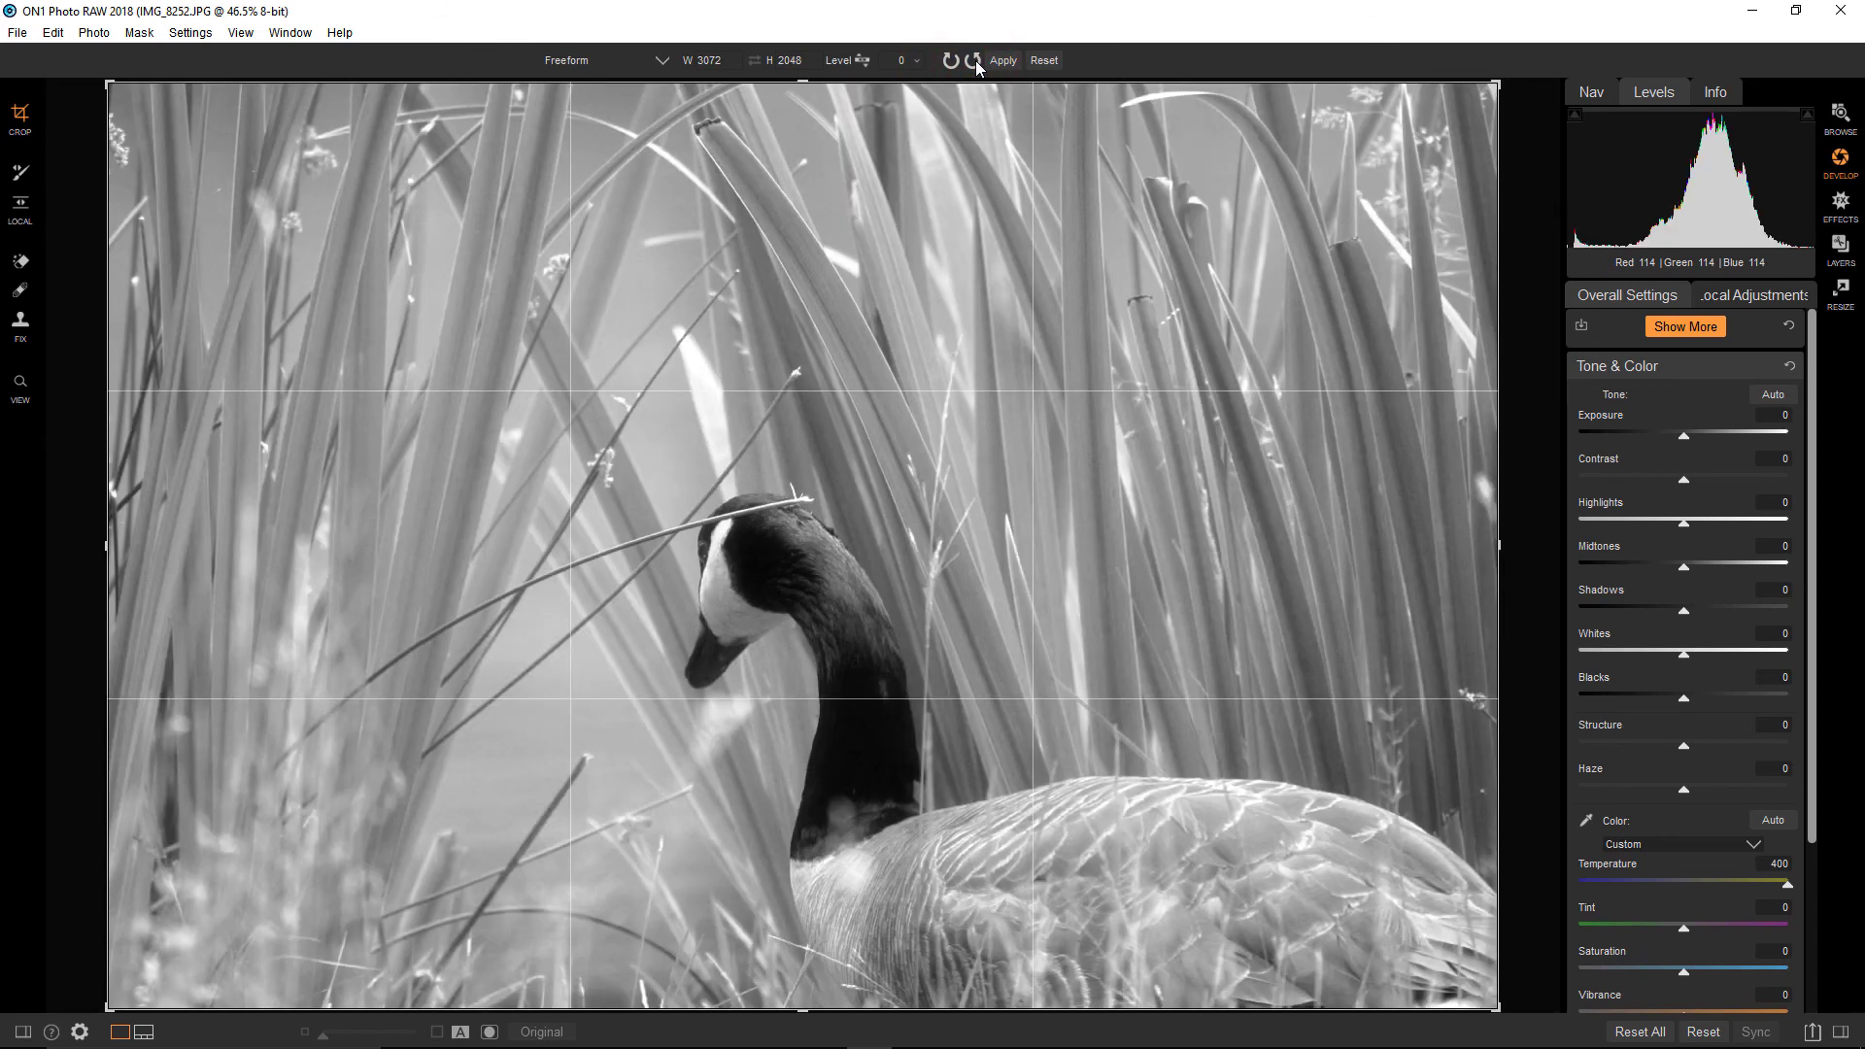